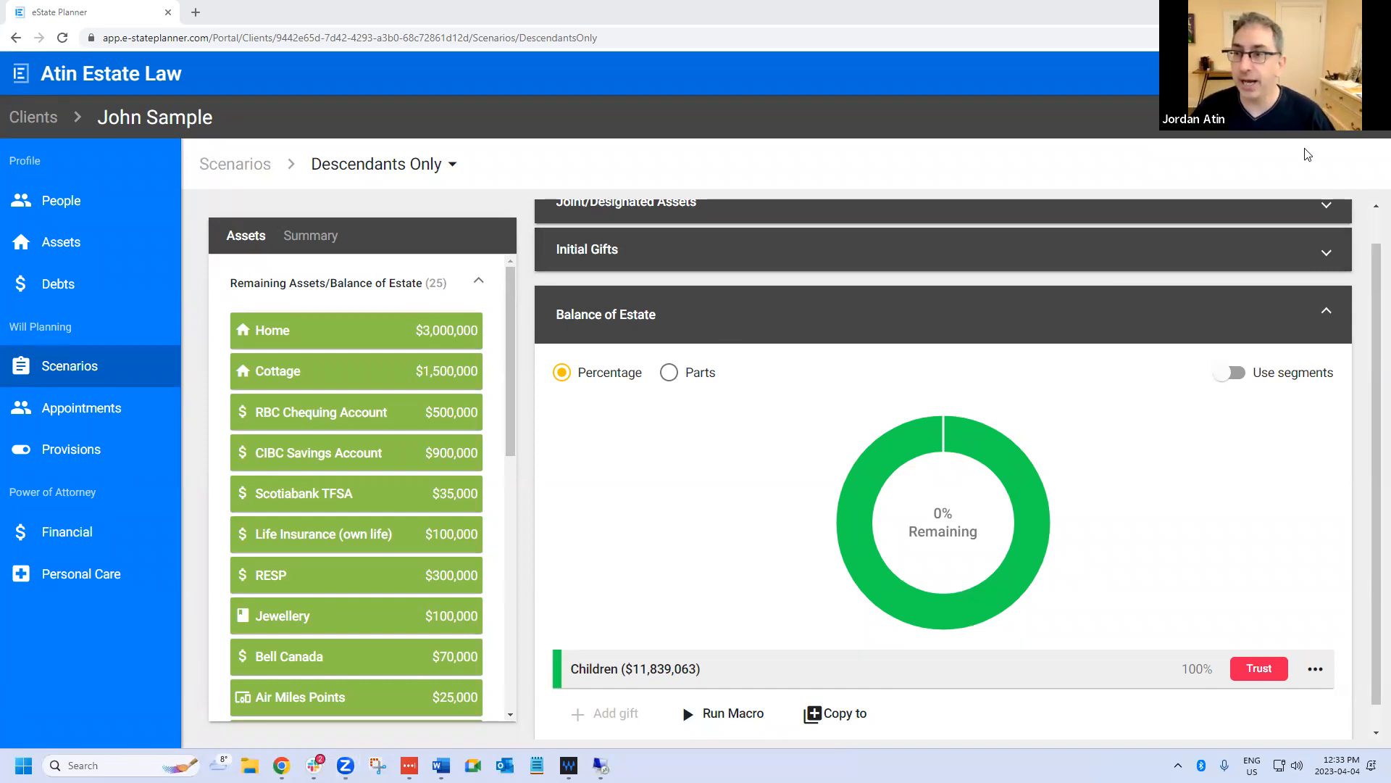
- Execute the Clear Scenarios and Appointments ePlan on the client's file
click(1336, 158)
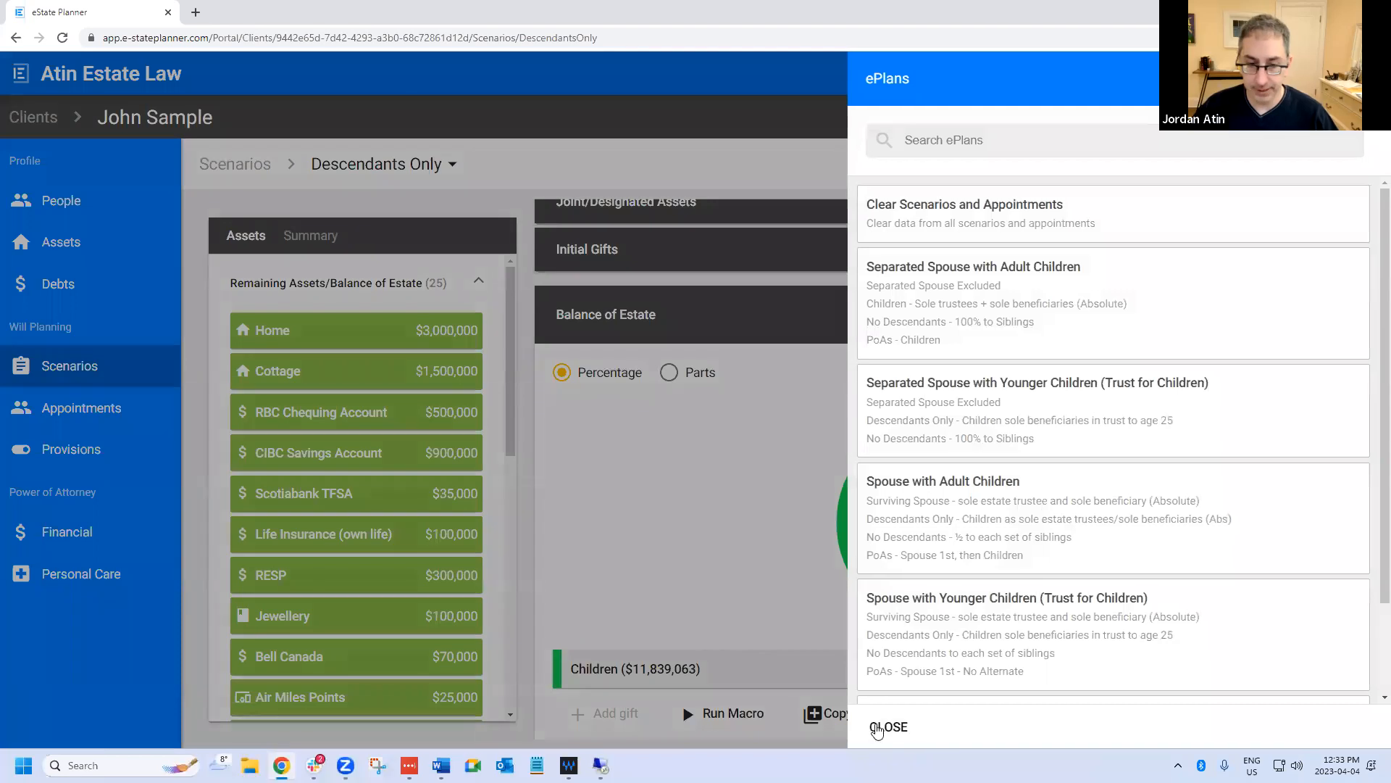
click(1044, 226)
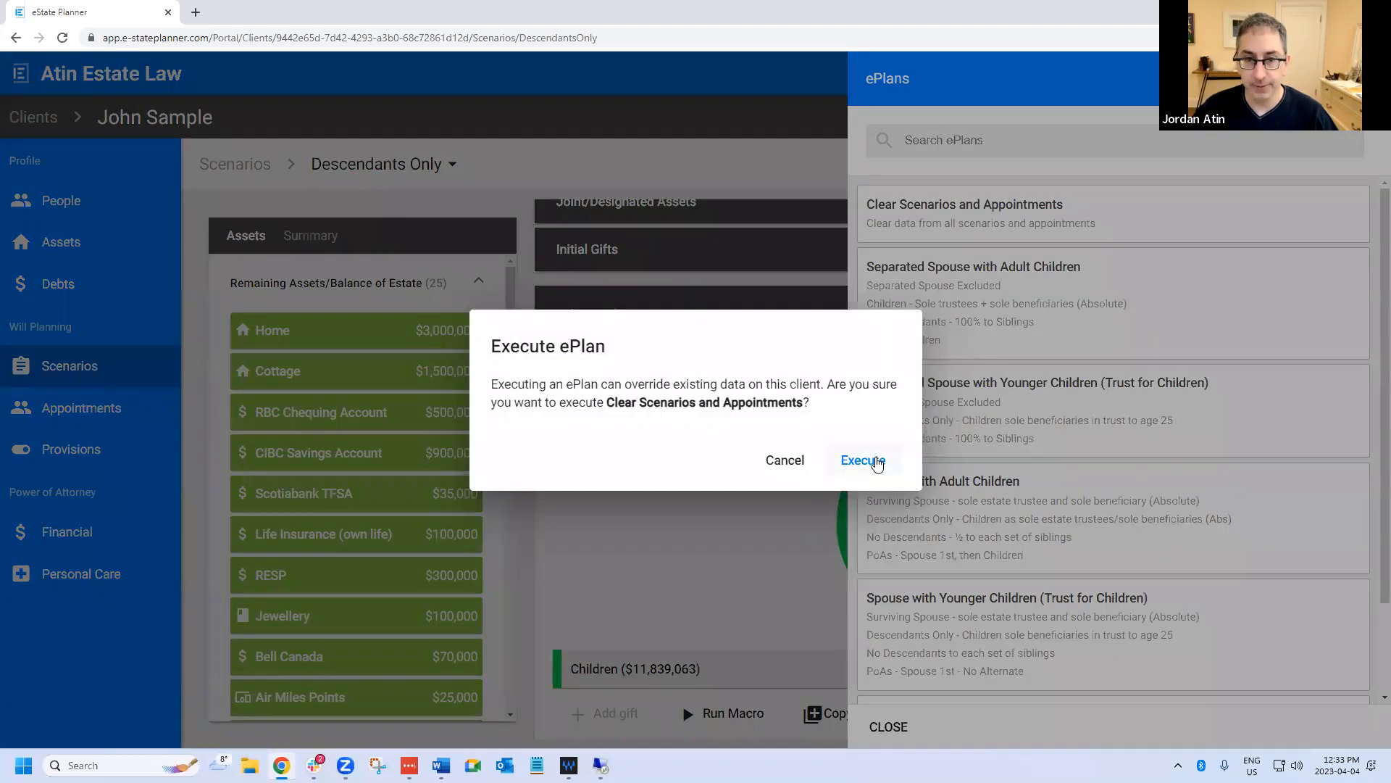
click(862, 460)
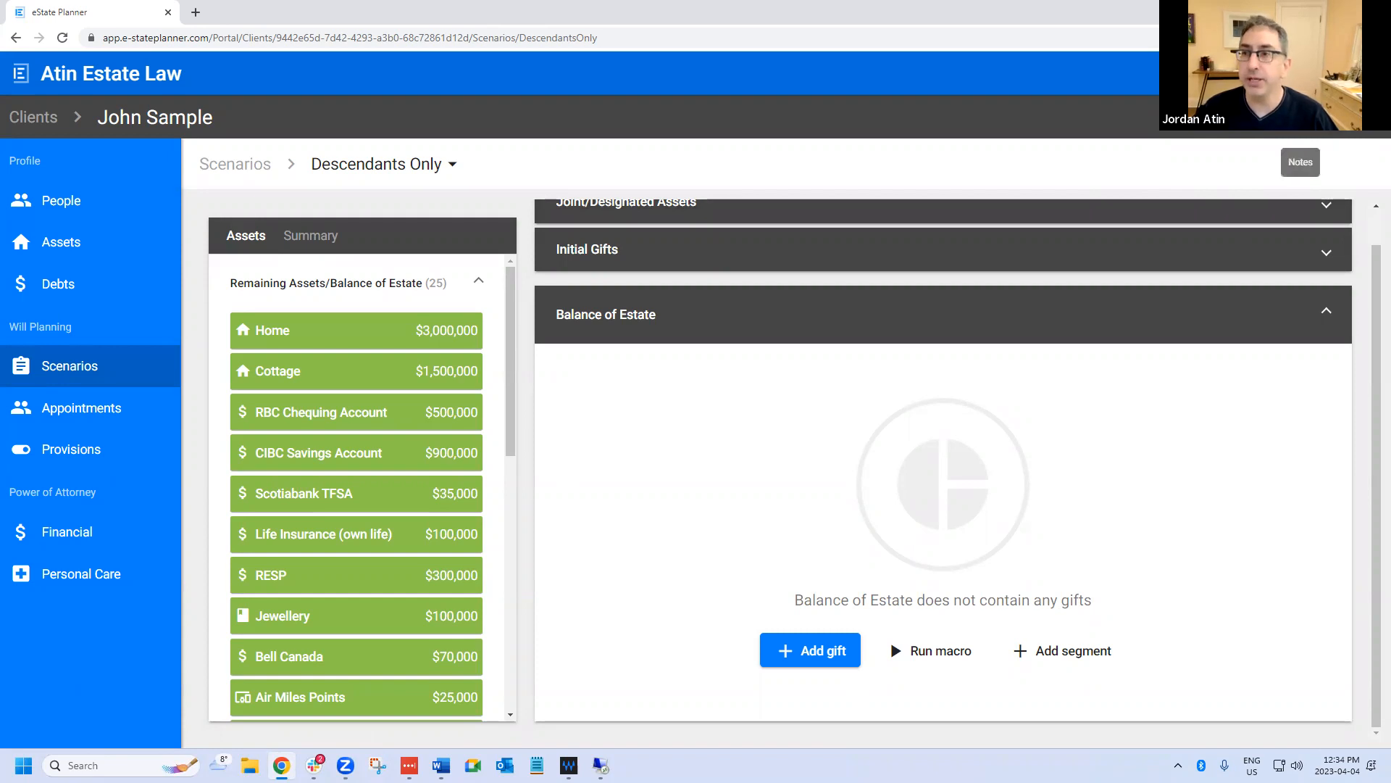
- Review the available ePlans at enlarged page zoom and execute Spouse with Younger Children (Trust for Children)
click(1260, 118)
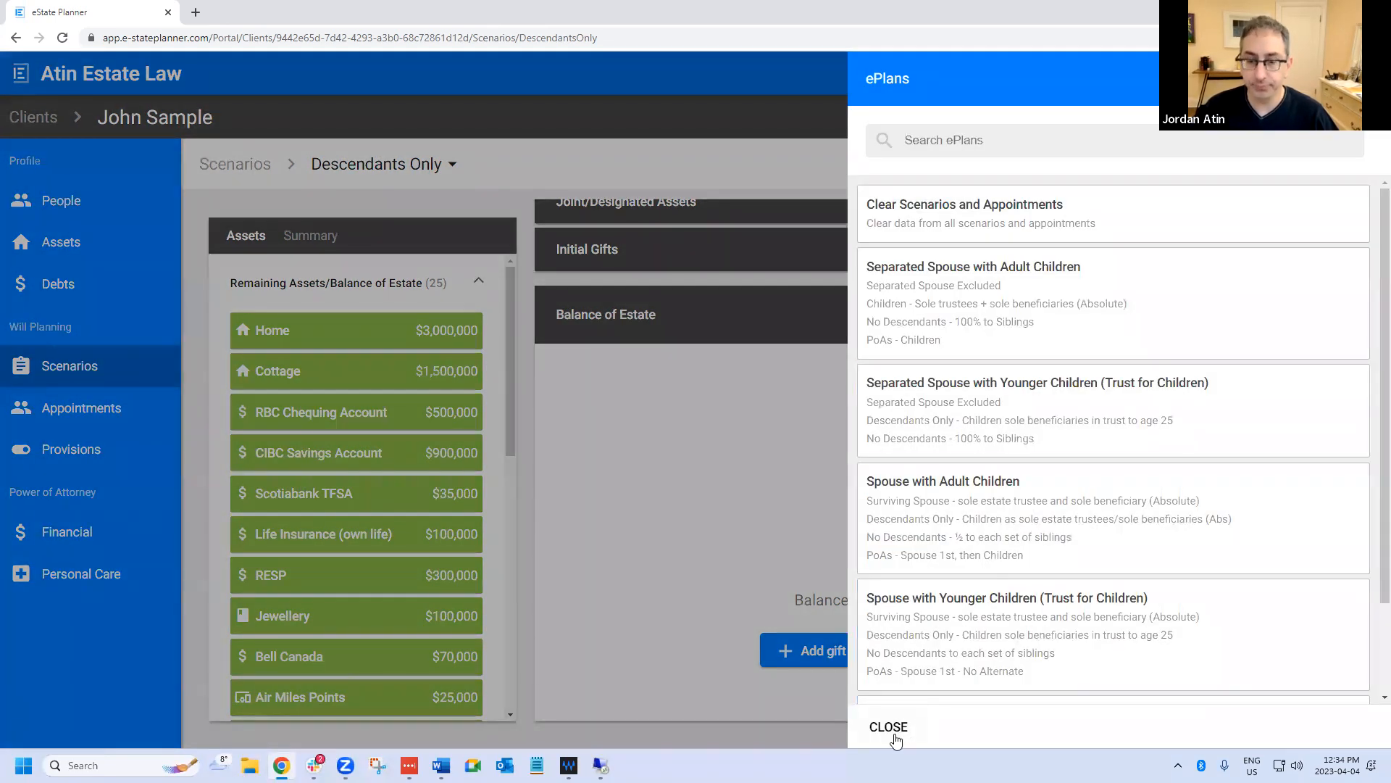
click(894, 735)
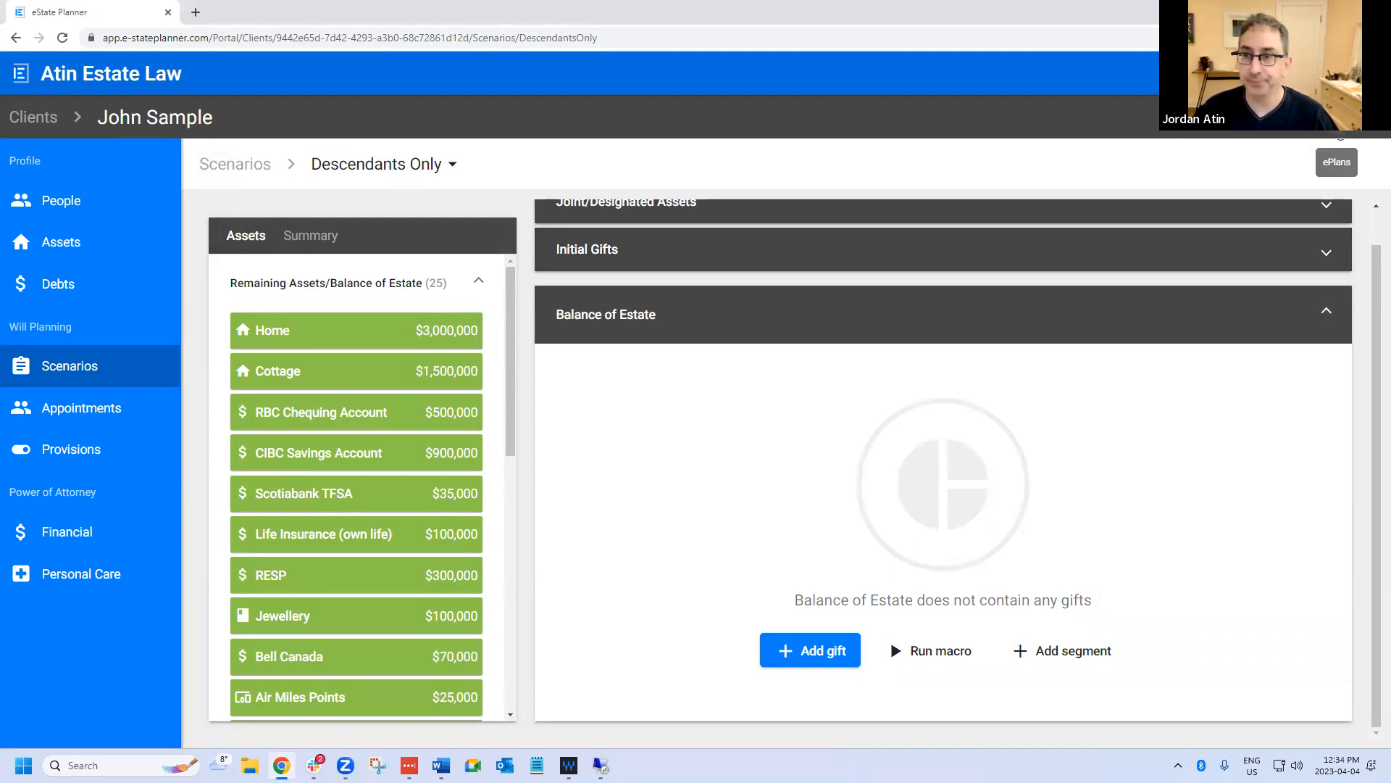
click(1337, 163)
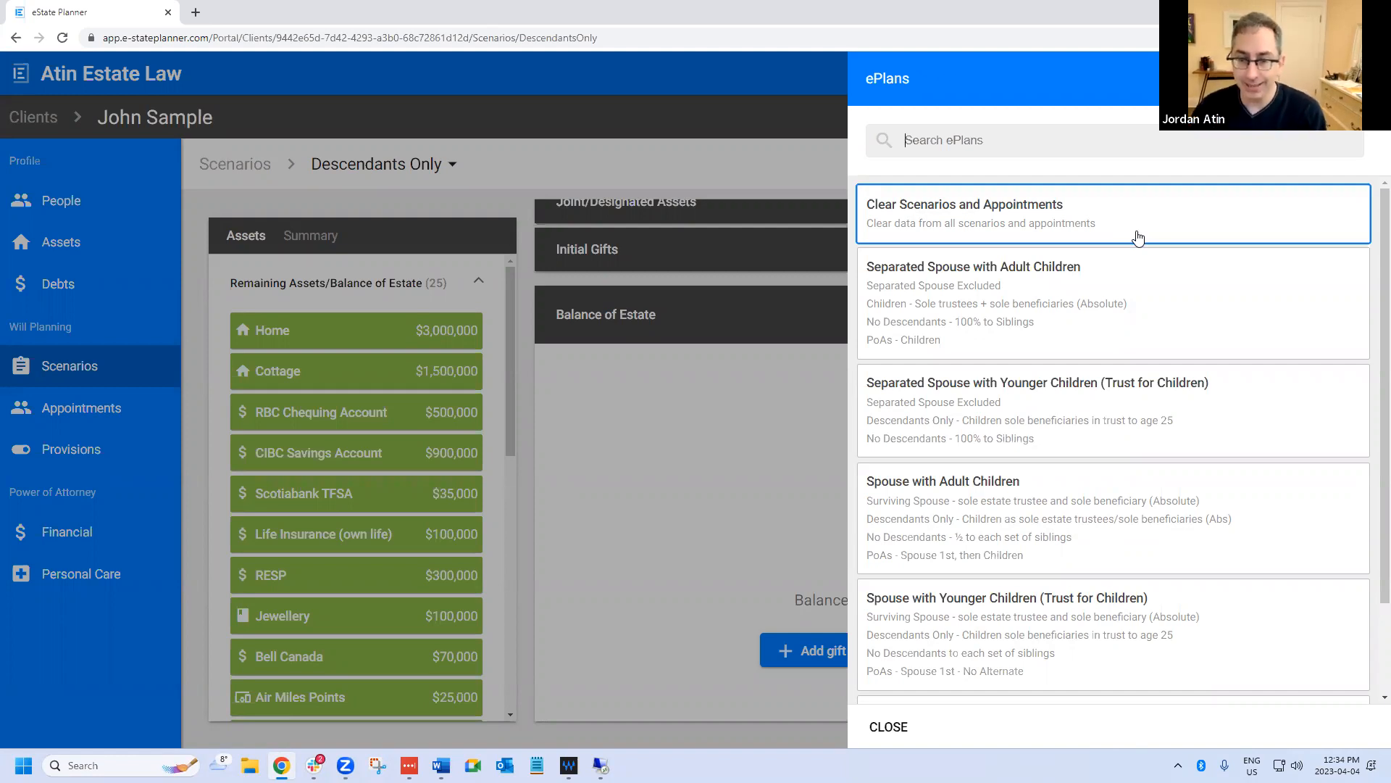
scroll(1043, 503, down, 3)
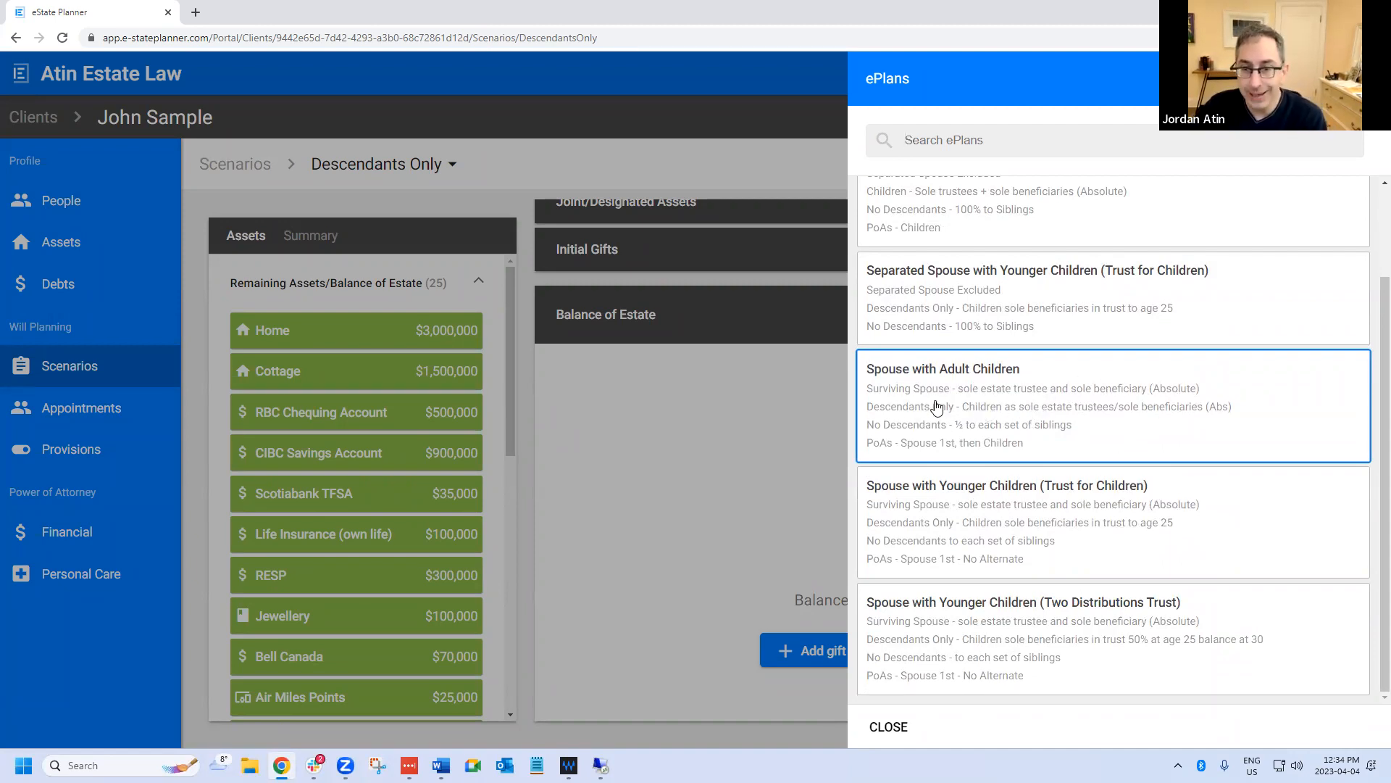
click(1378, 38)
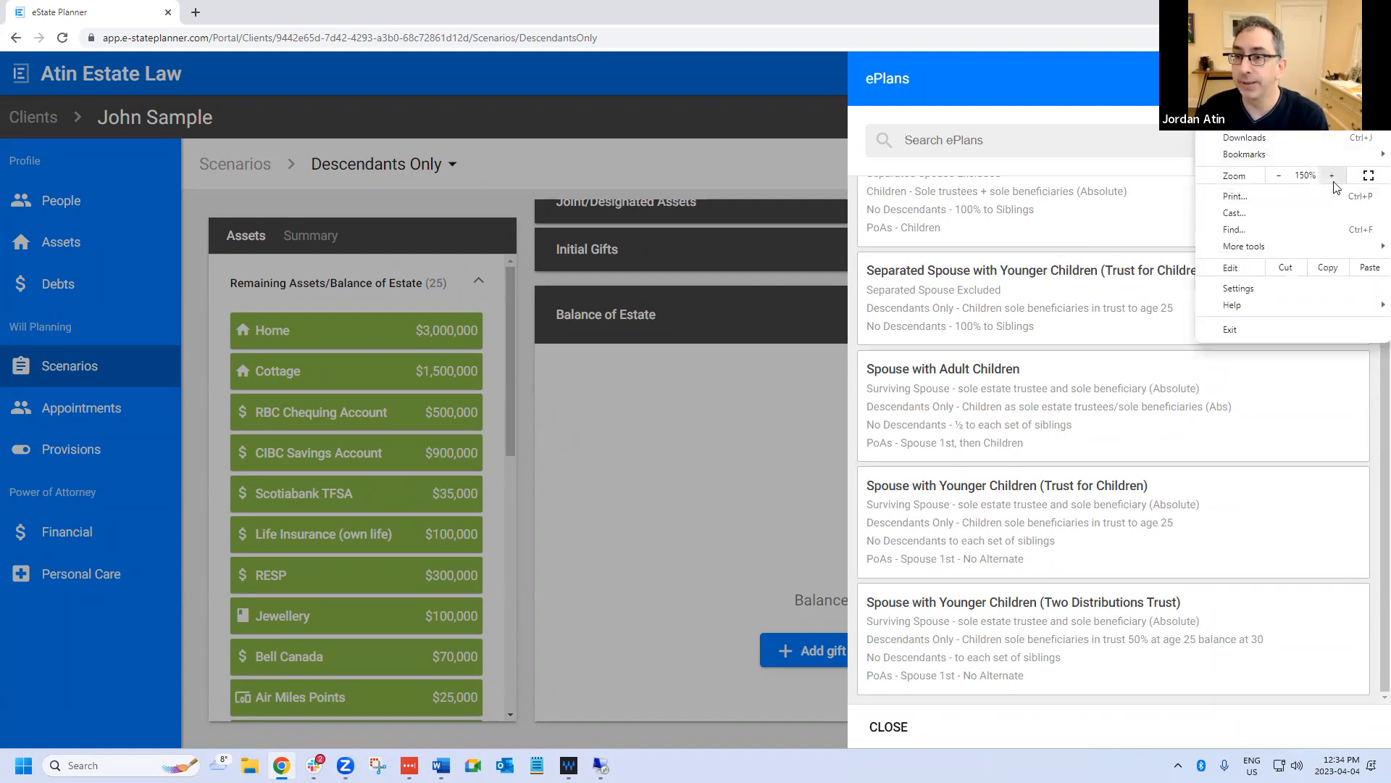
click(1332, 176)
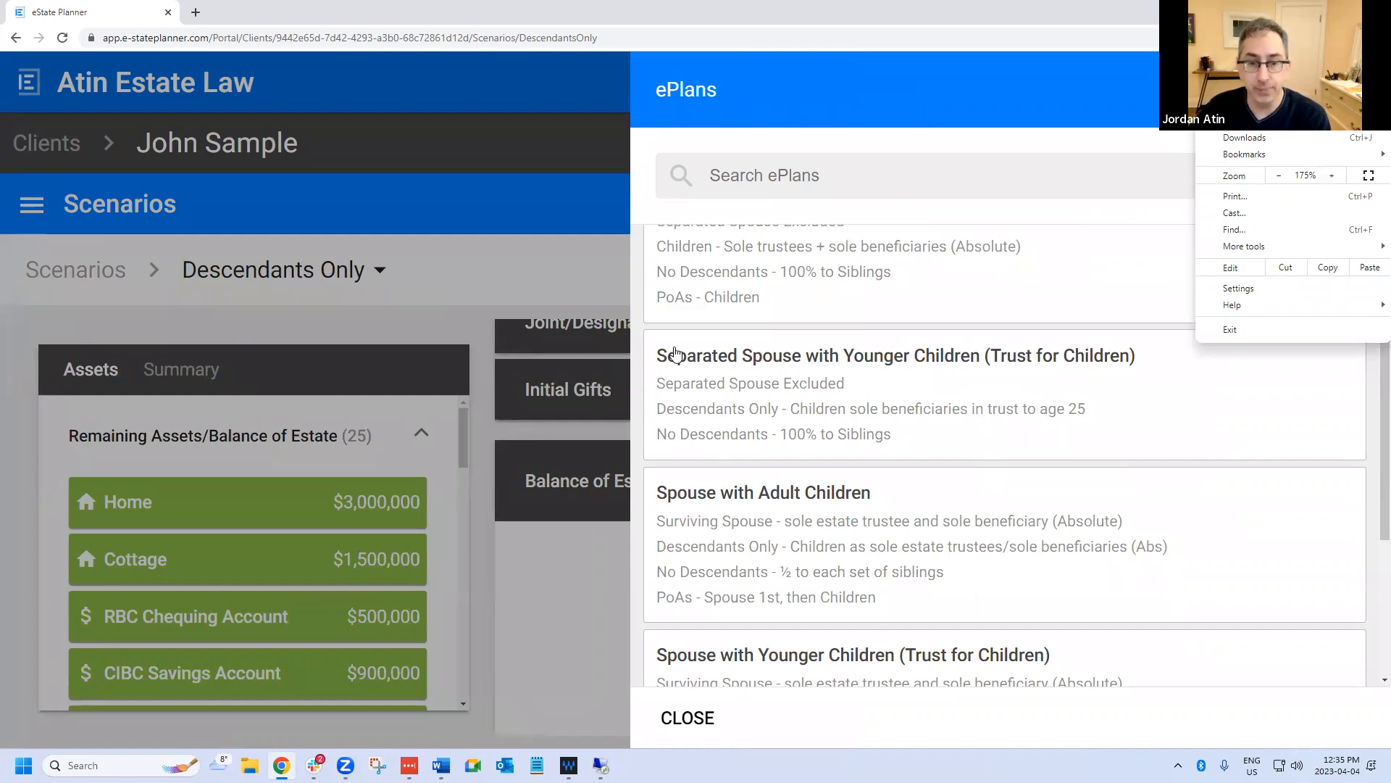
scroll(782, 398, down, 1)
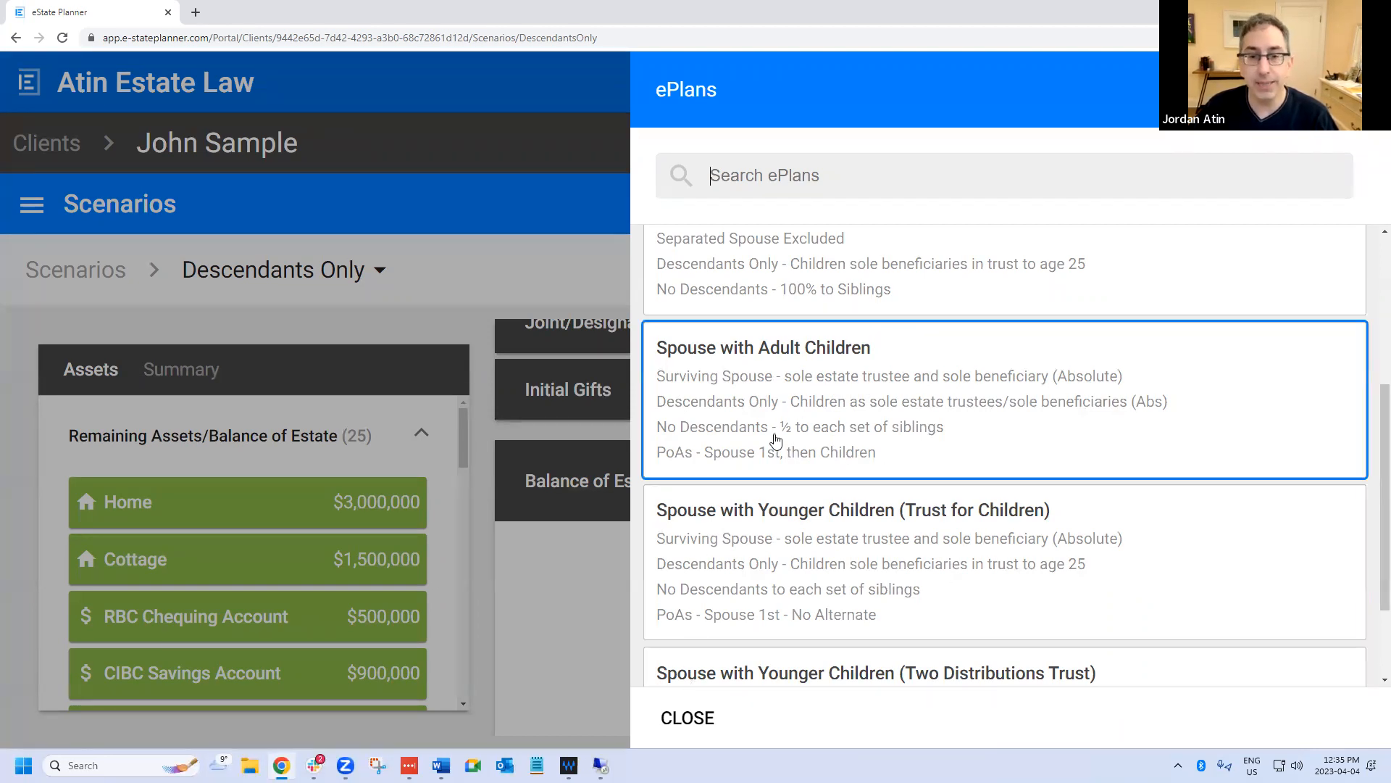
scroll(786, 438, down, 2)
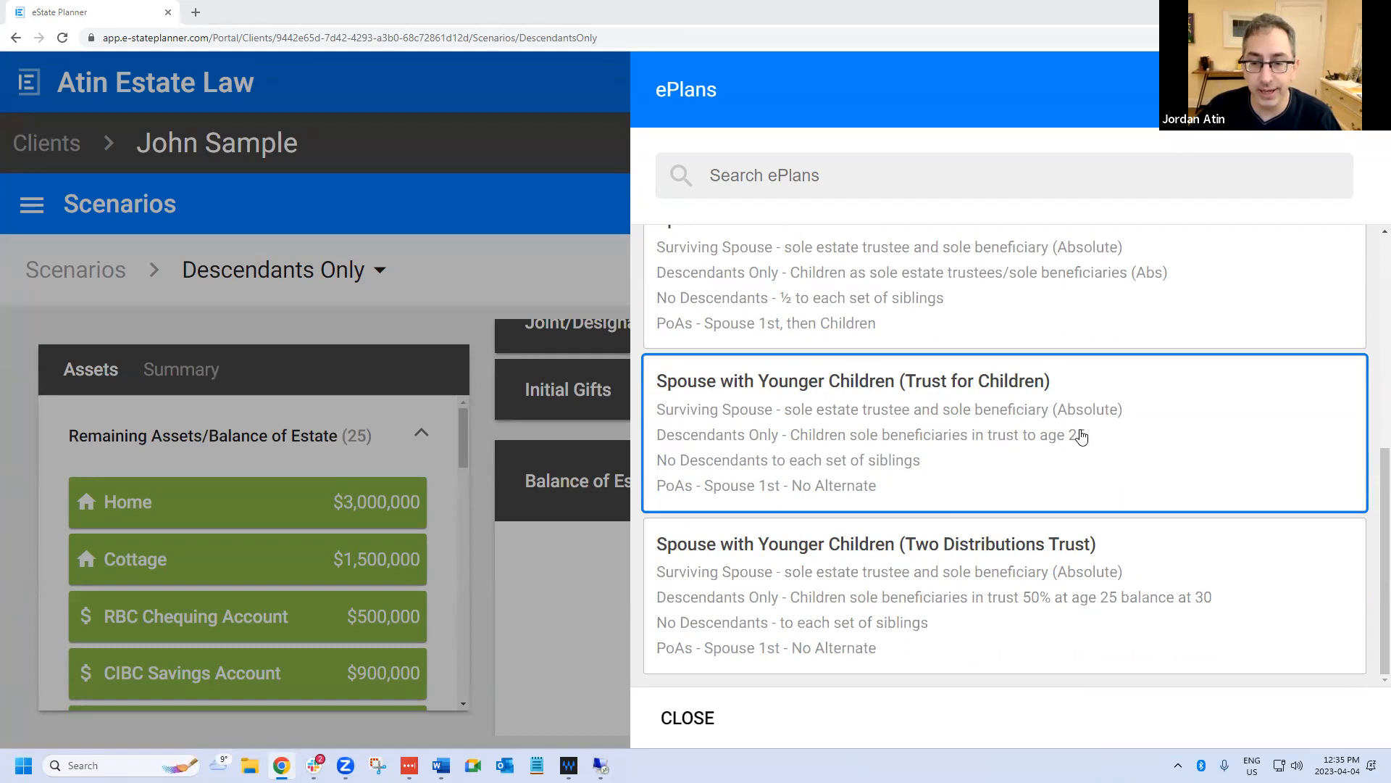
scroll(941, 466, up, 2)
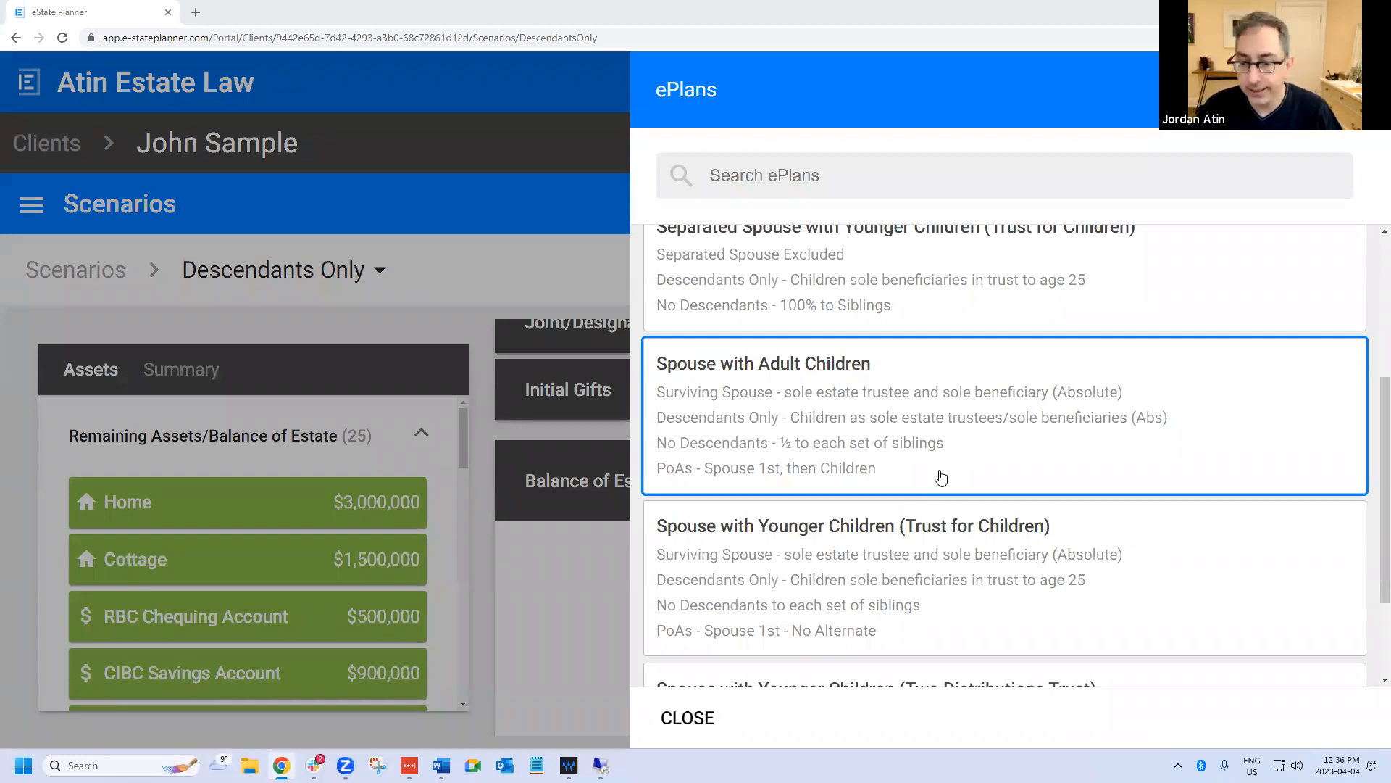
click(983, 558)
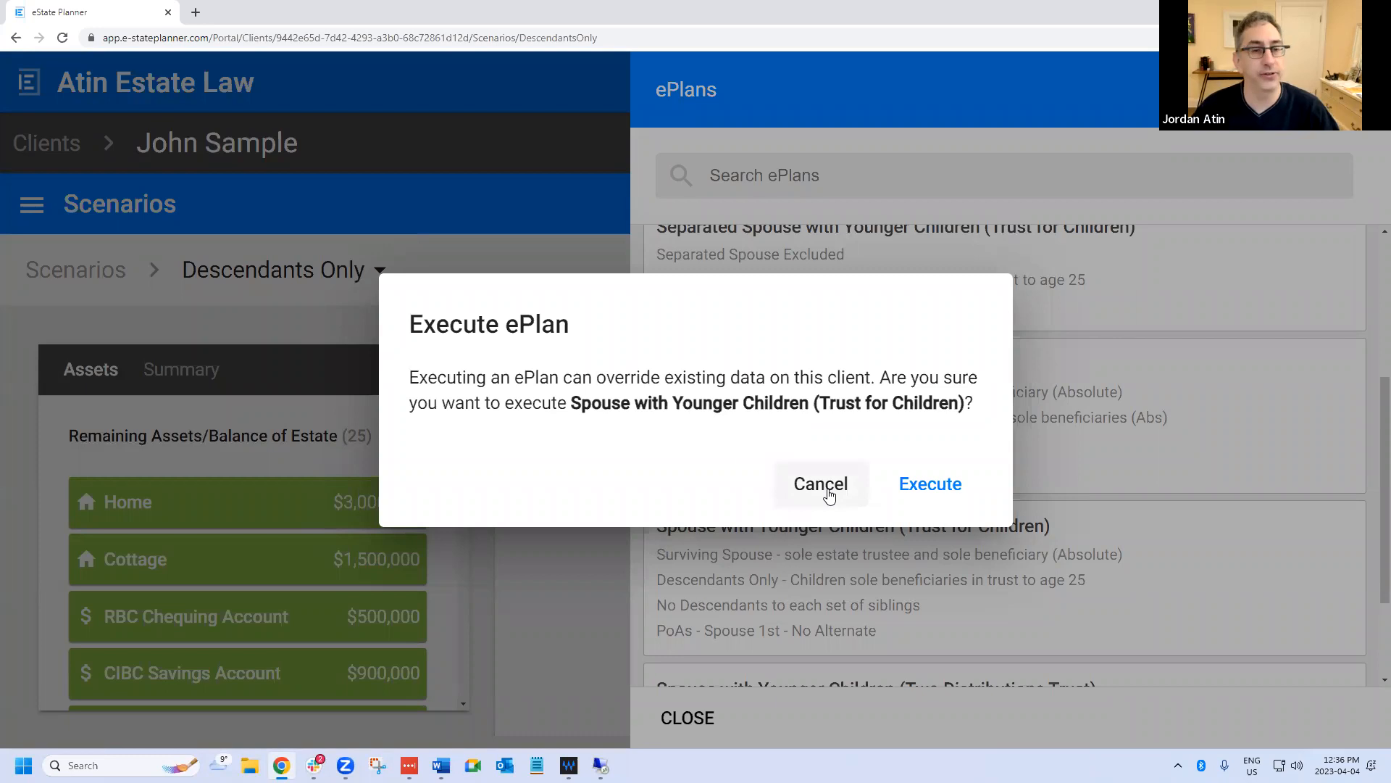
click(930, 499)
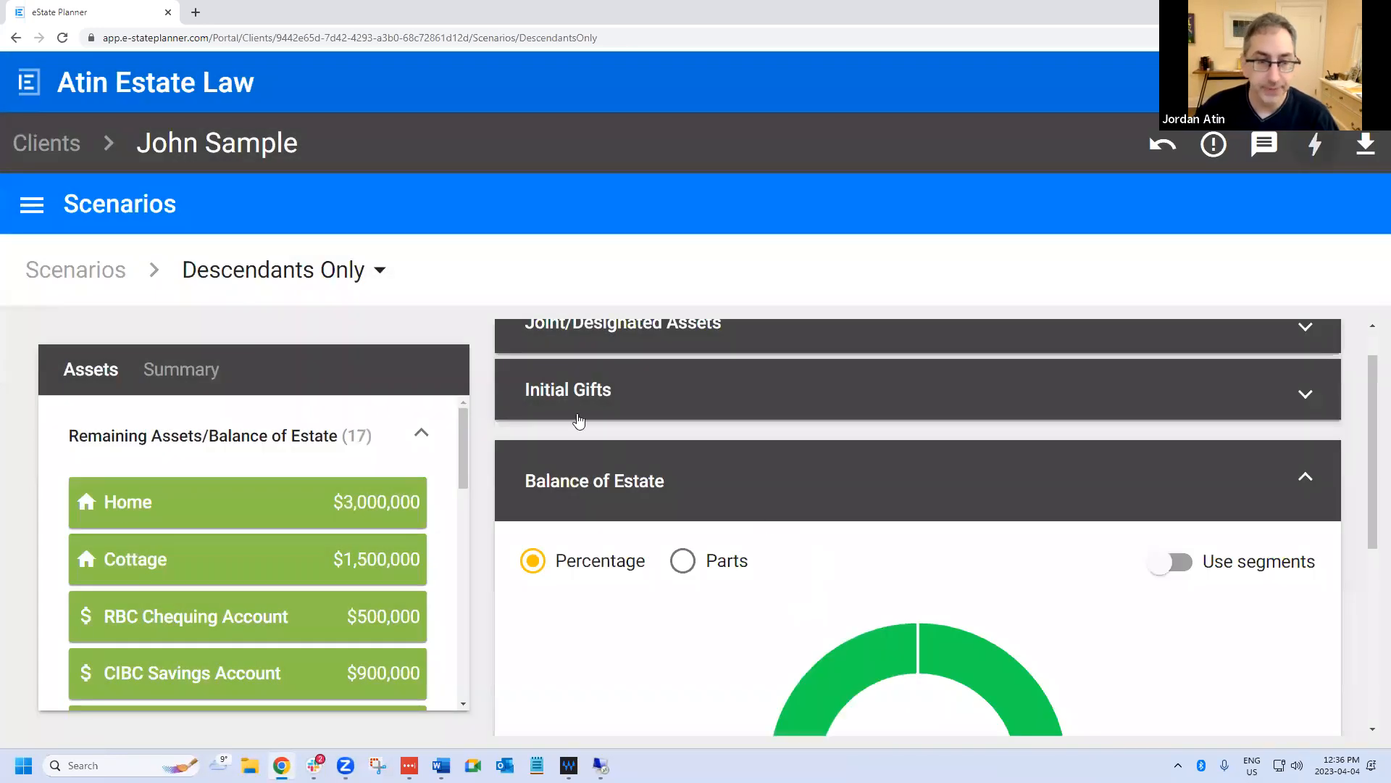
- Switch to the Surviving Spouse scenario, view its Balance of Estate, and reduce the page zoom to 125%
scroll(867, 532, up, 1)
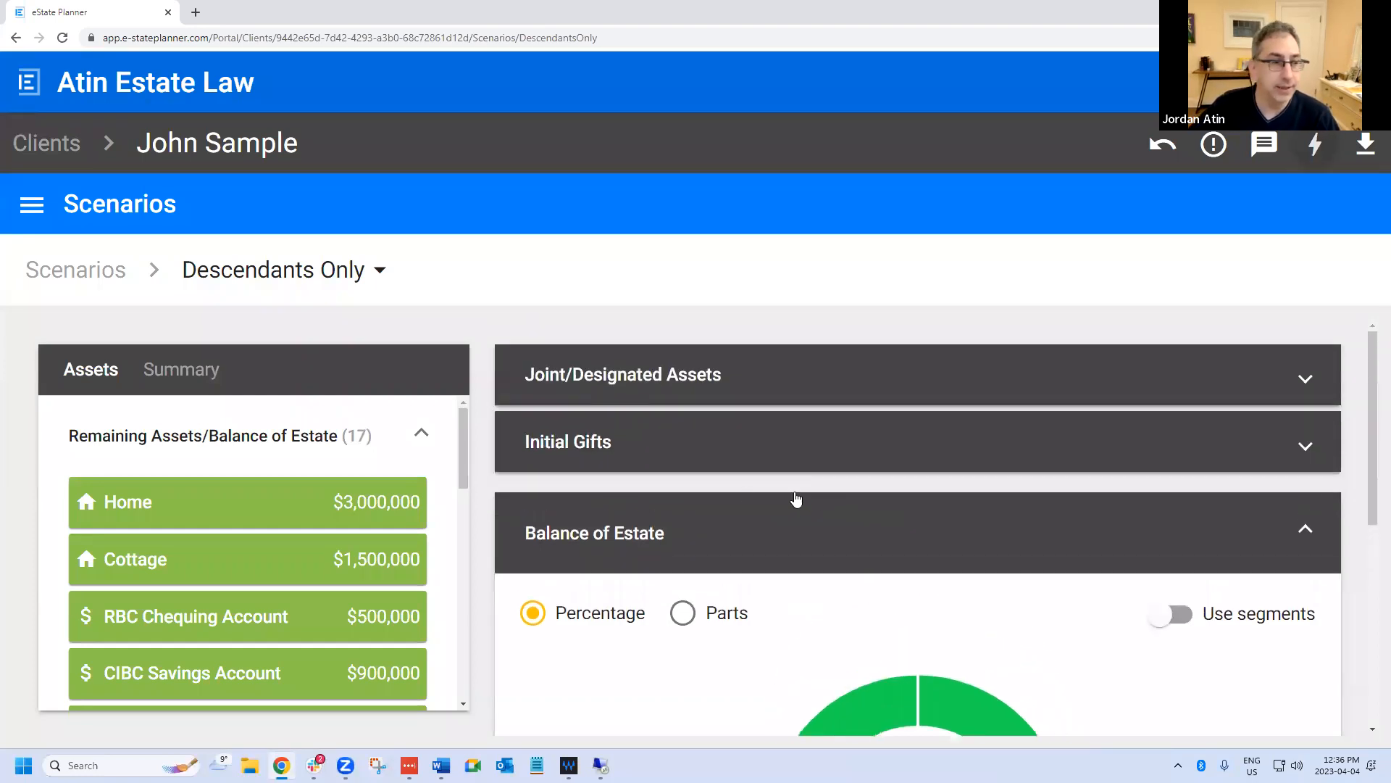
click(274, 274)
click(276, 398)
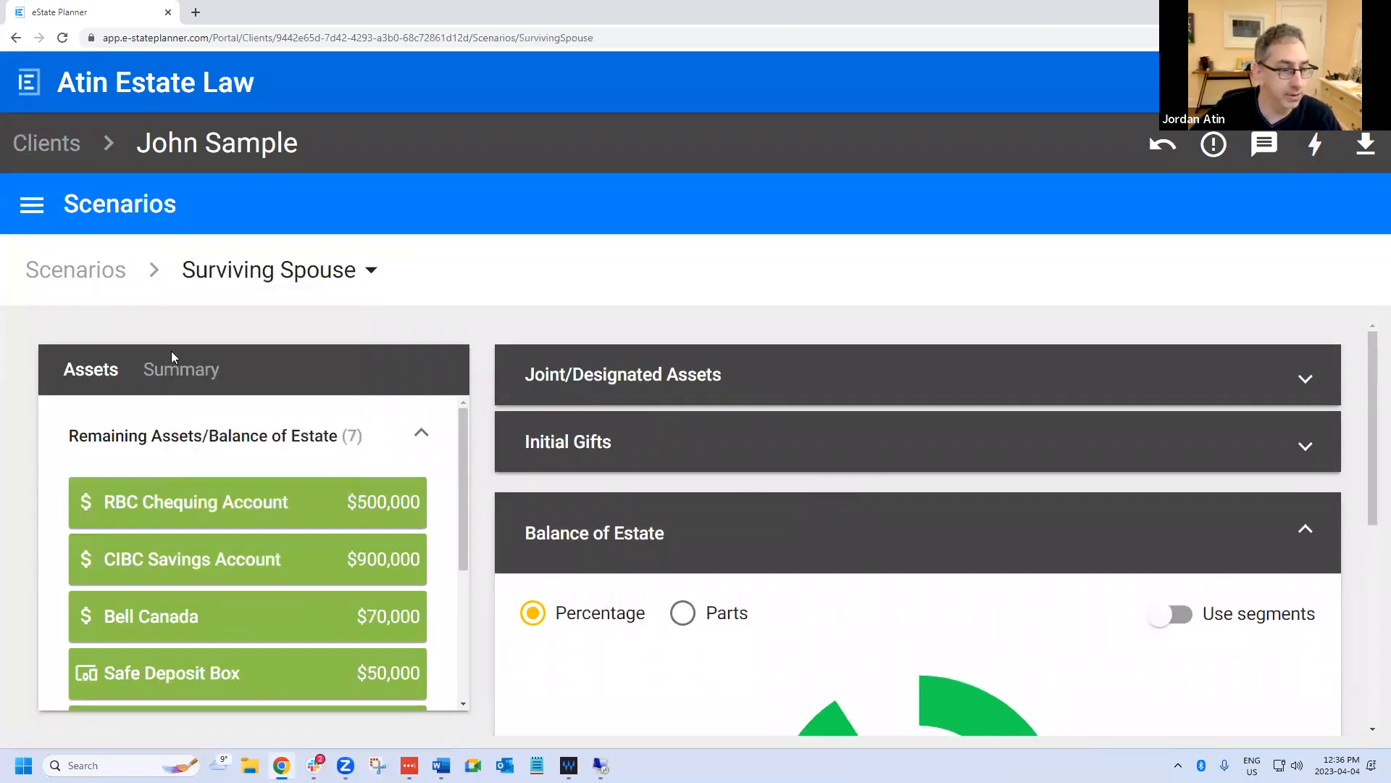
scroll(918, 537, down, 3)
click(1378, 37)
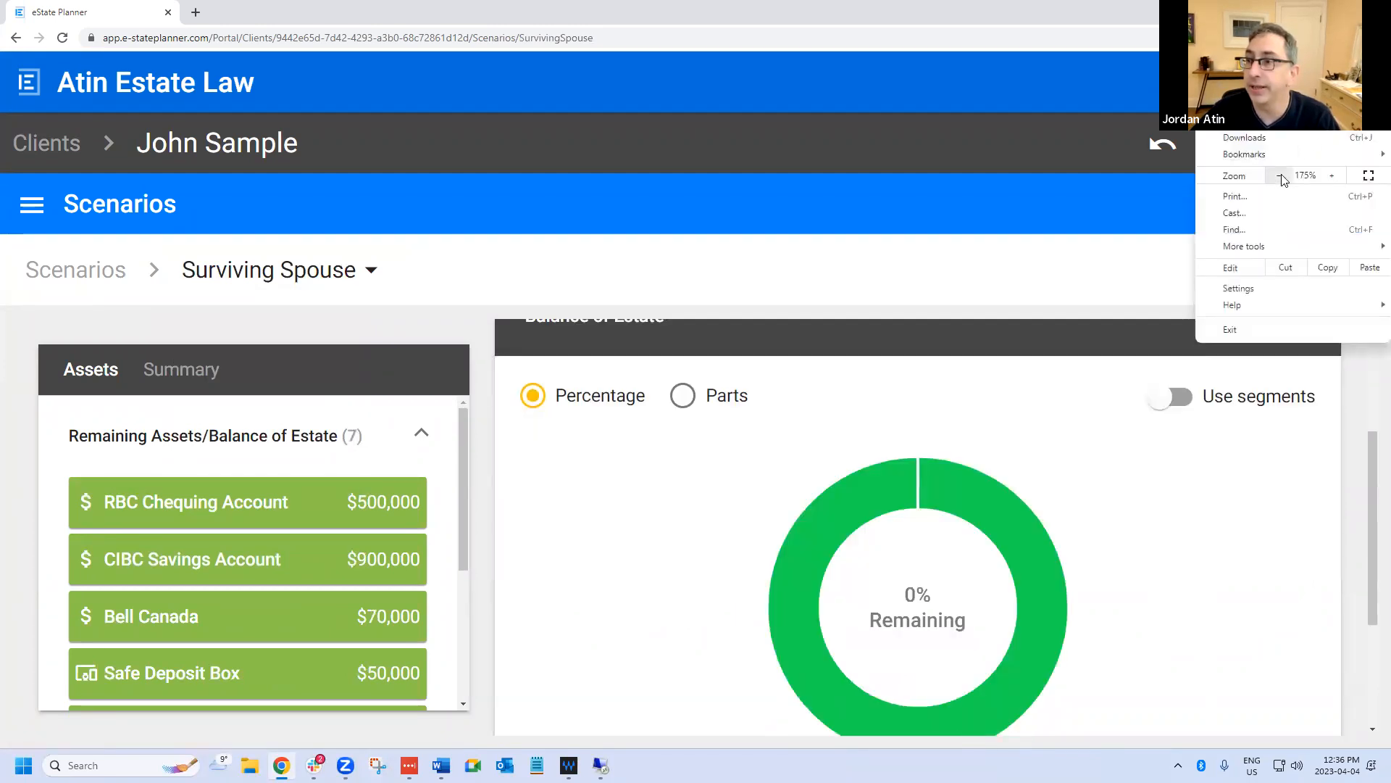
click(1281, 176)
click(1281, 176)
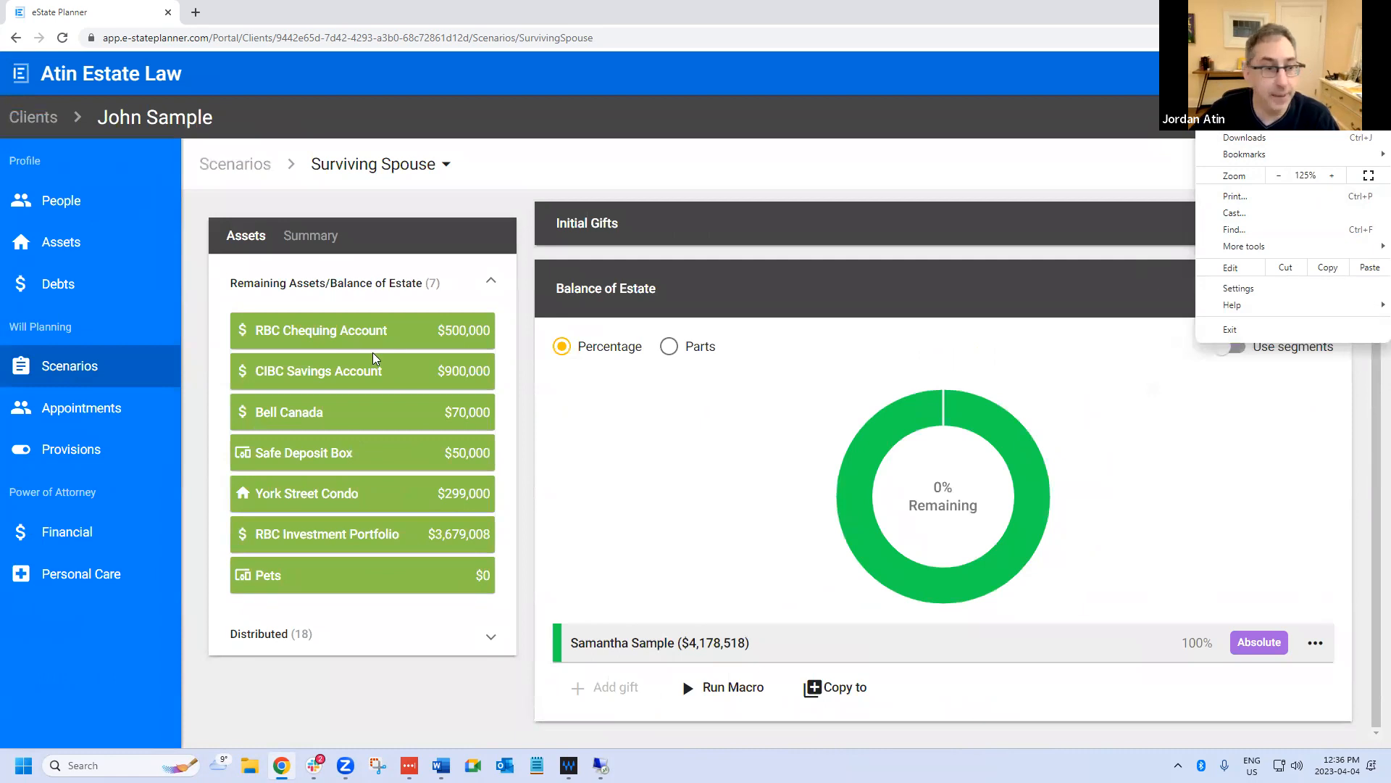
- Check the estate trustee appointments and the client's family tree
click(90, 409)
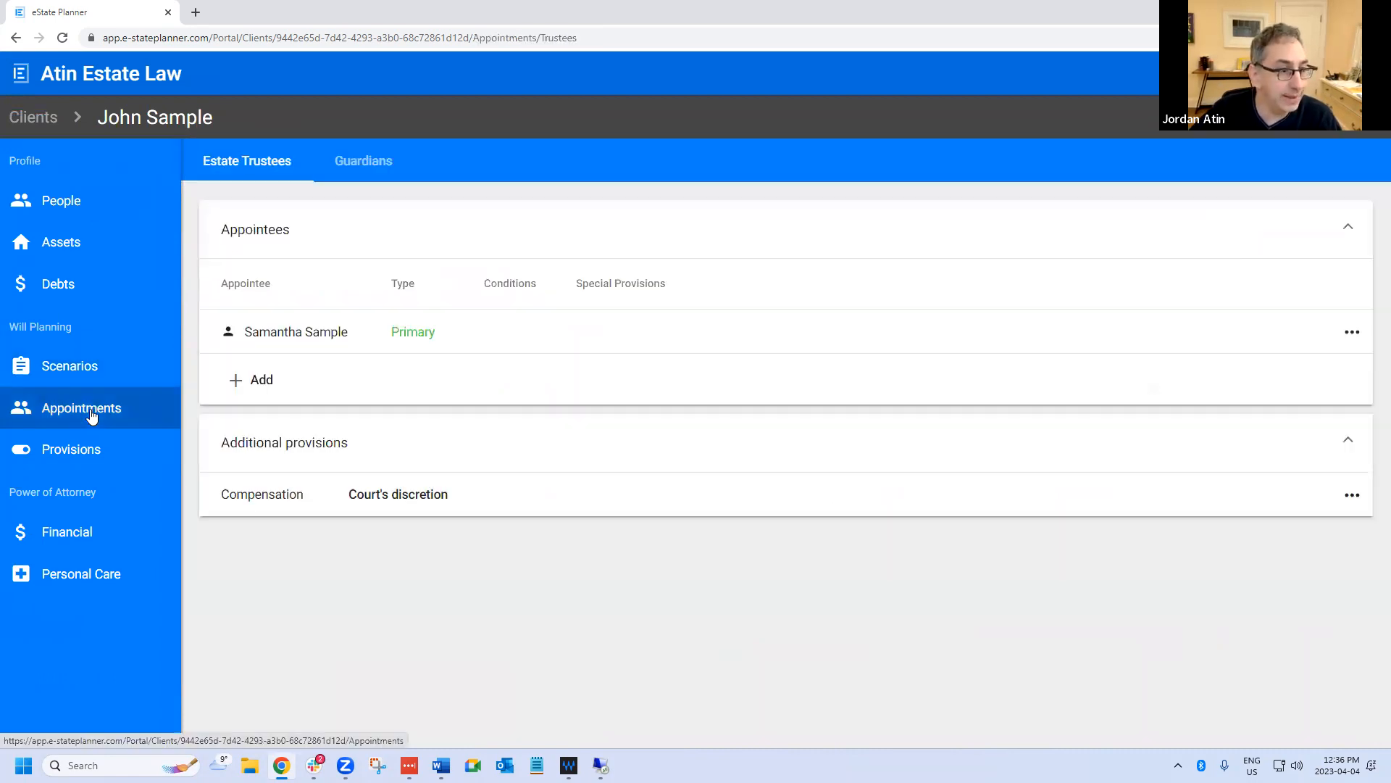
click(61, 206)
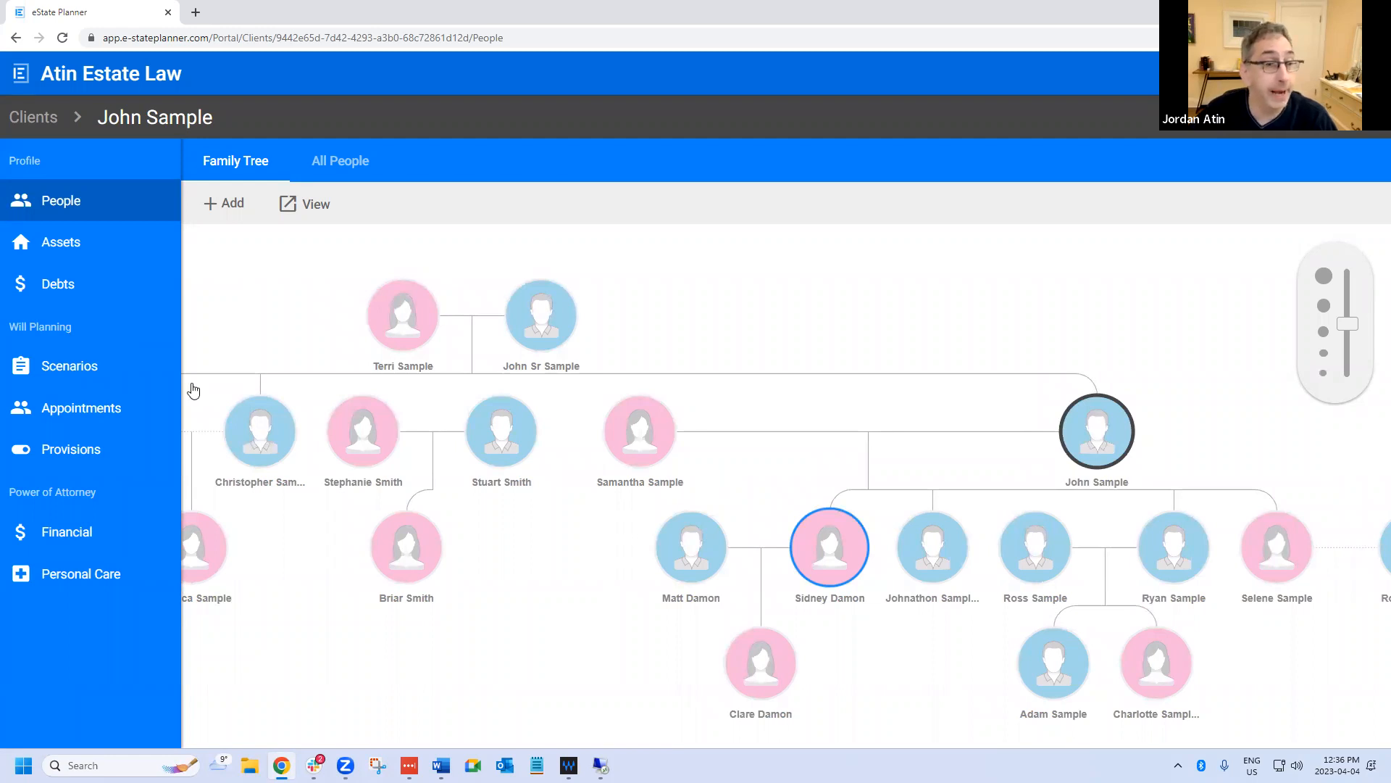
- Examine the Surviving Spouse scenario's joint/designated assets, initial gifts and balance of estate
click(78, 367)
click(904, 205)
scroll(746, 475, up, 4)
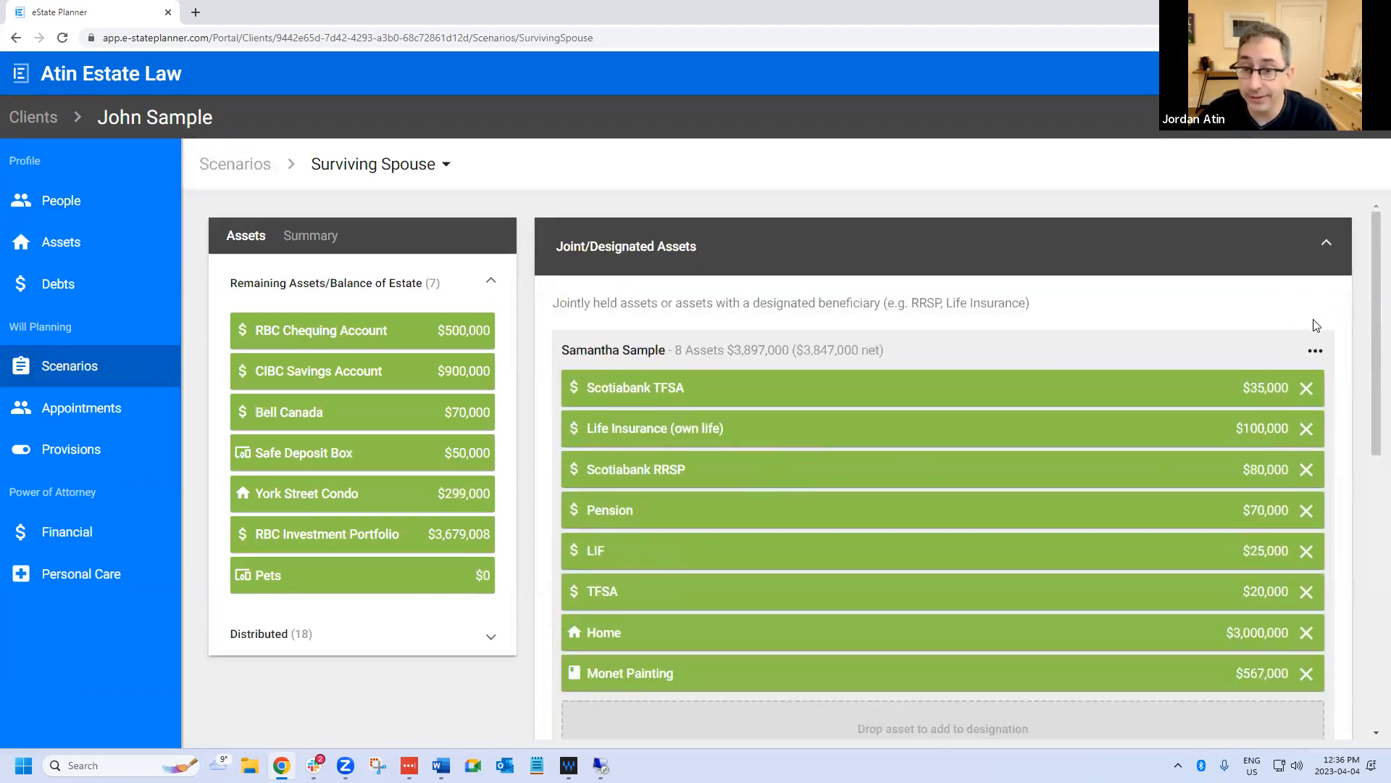
scroll(1006, 541, down, 4)
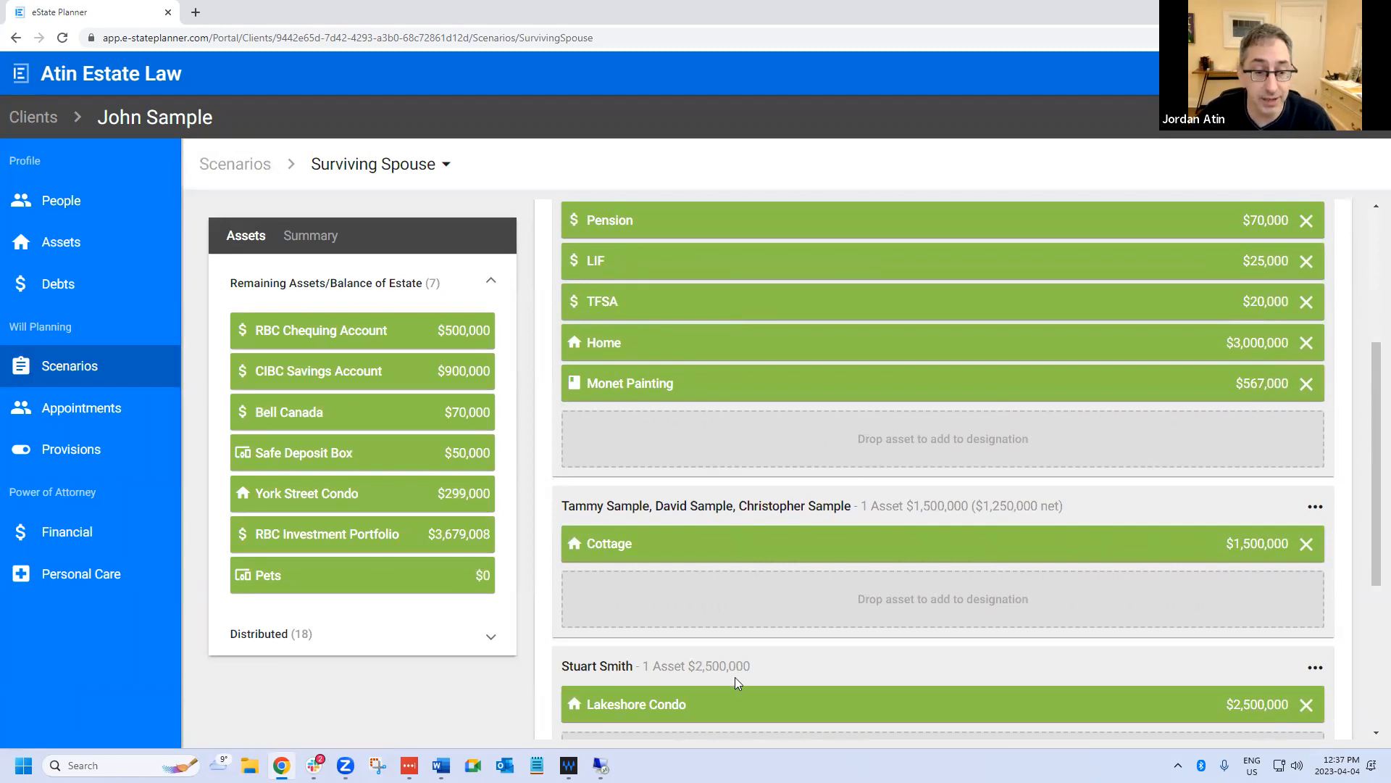
scroll(760, 457, up, 3)
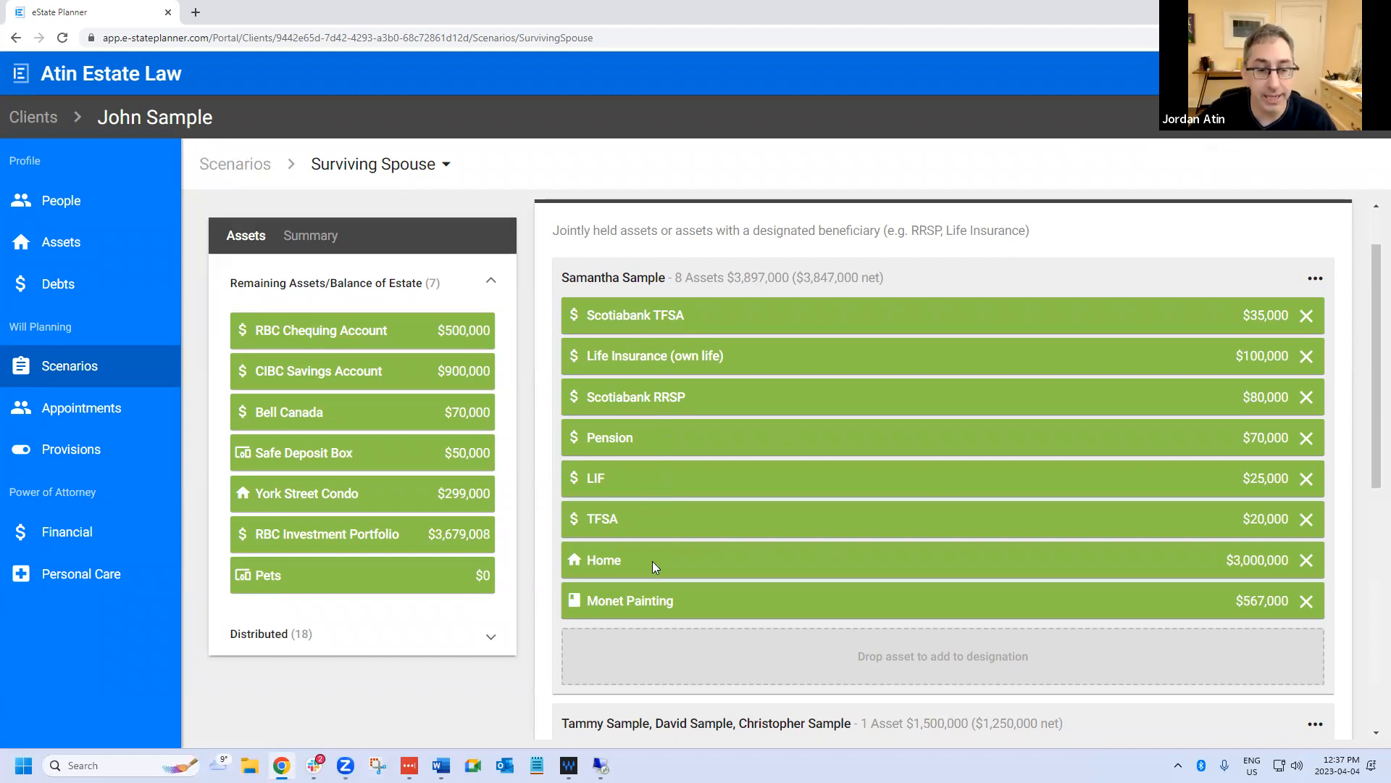
scroll(652, 561, down, 2)
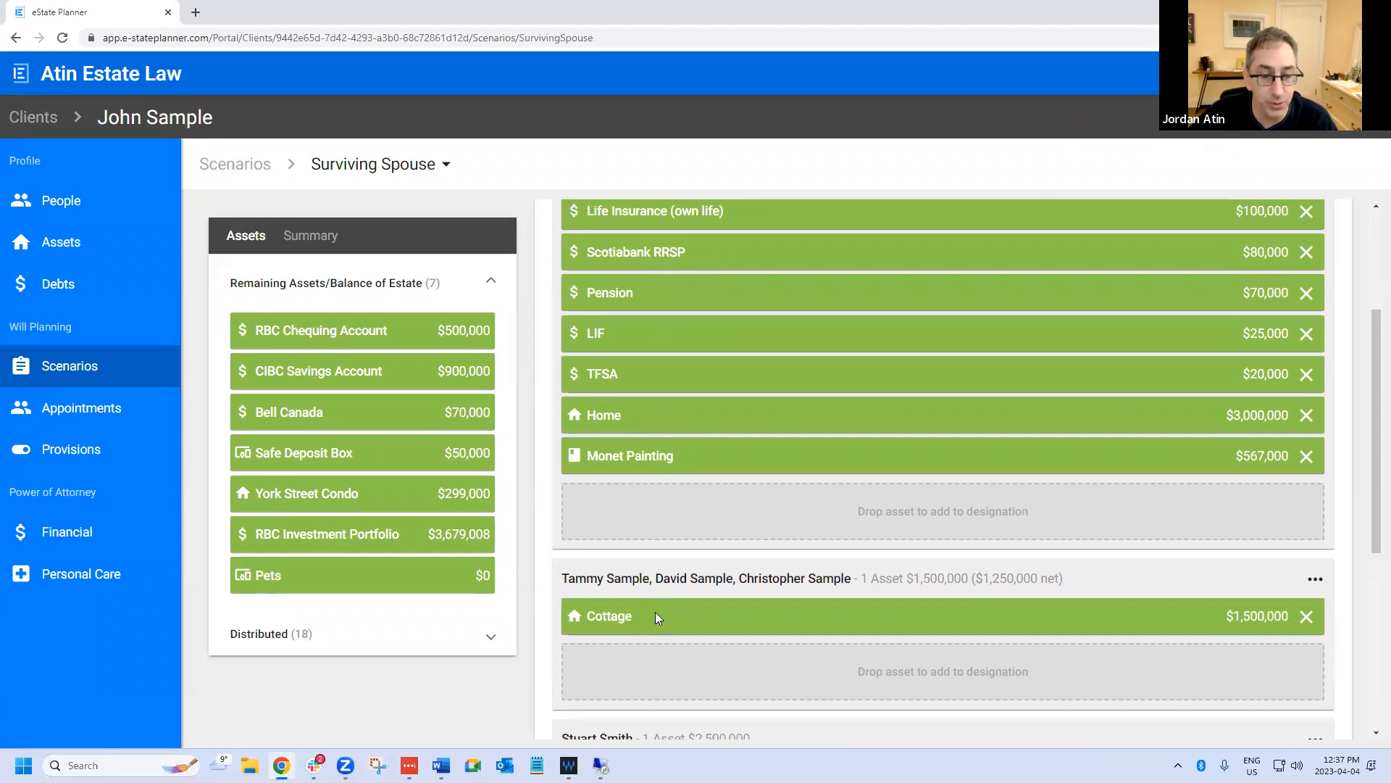
scroll(848, 573, down, 4)
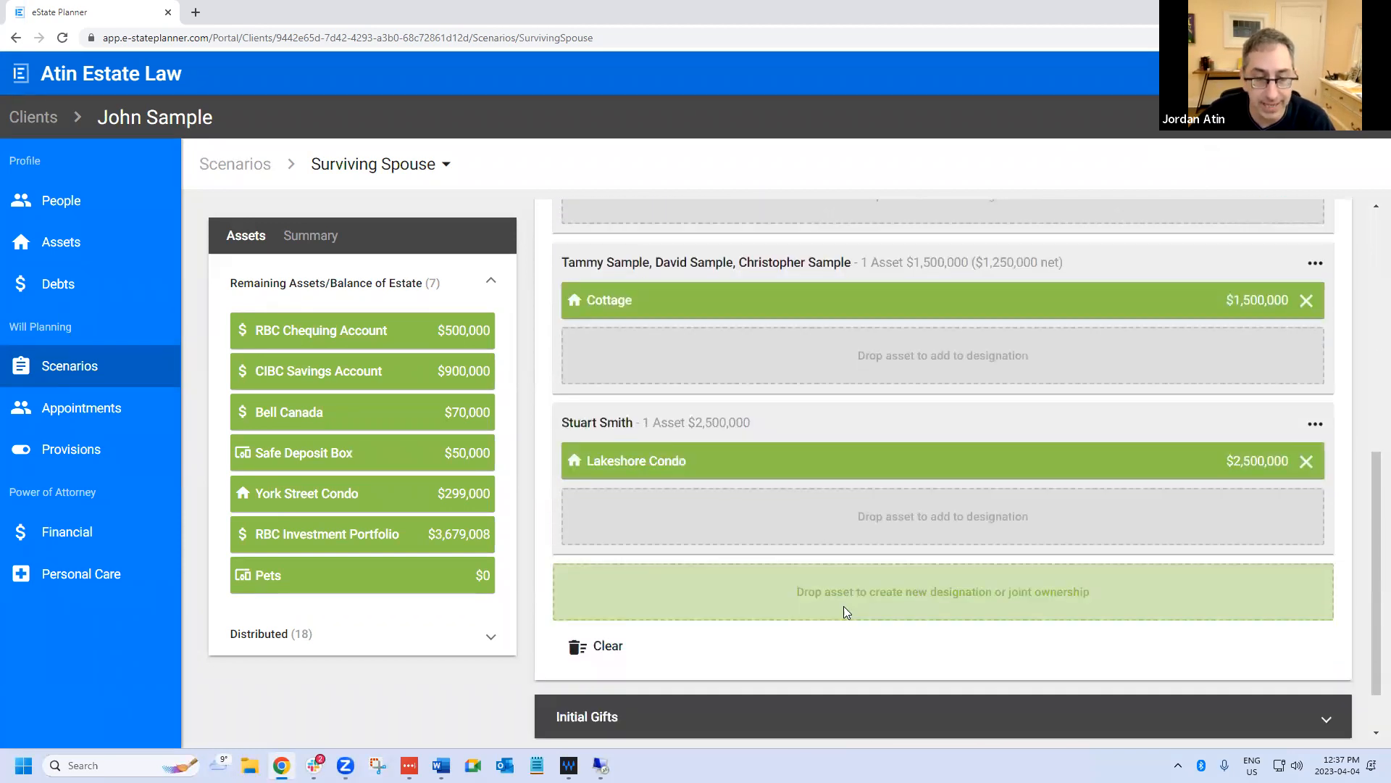
scroll(826, 631, down, 1)
click(804, 652)
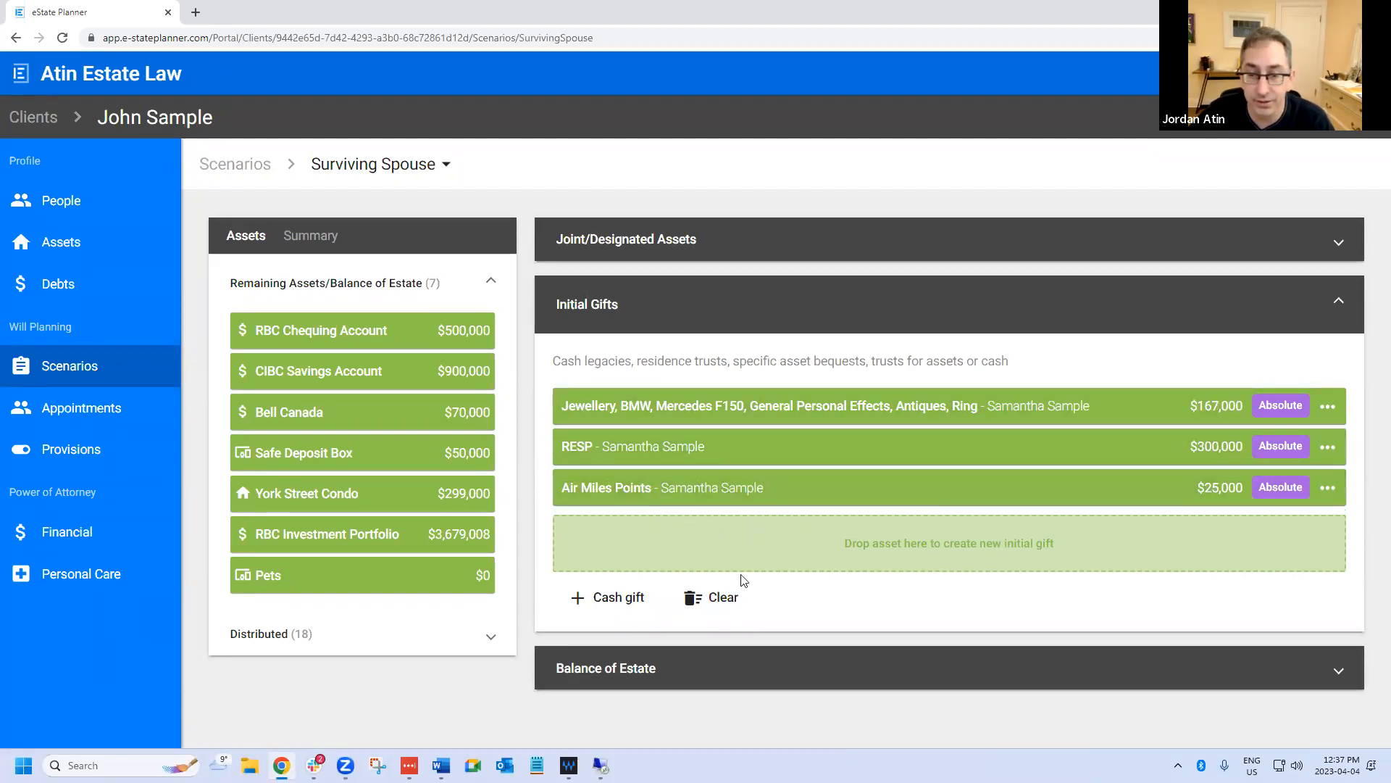
click(786, 675)
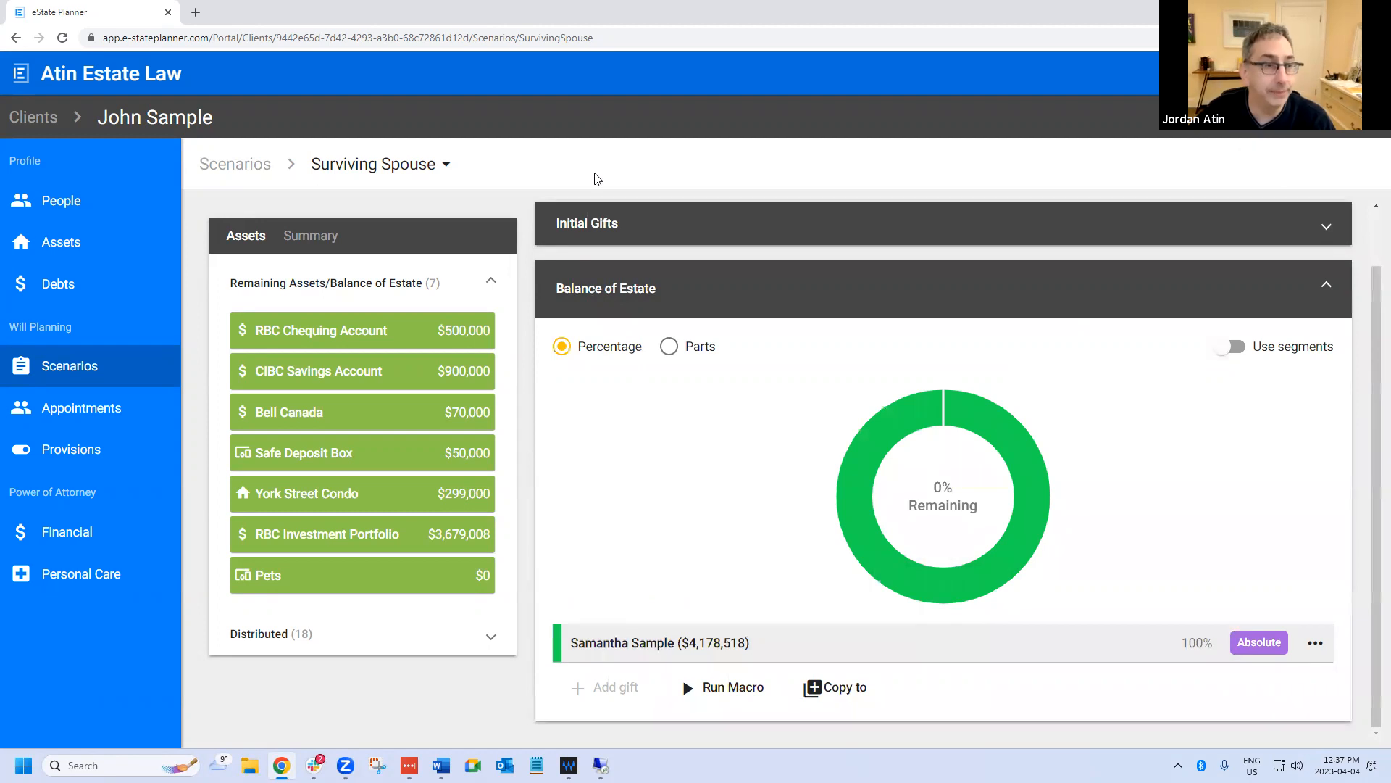
- Switch to the Descendants Only scenario and examine the children's trust gift, including trustees, duration, payments and gift-over
click(320, 172)
click(362, 260)
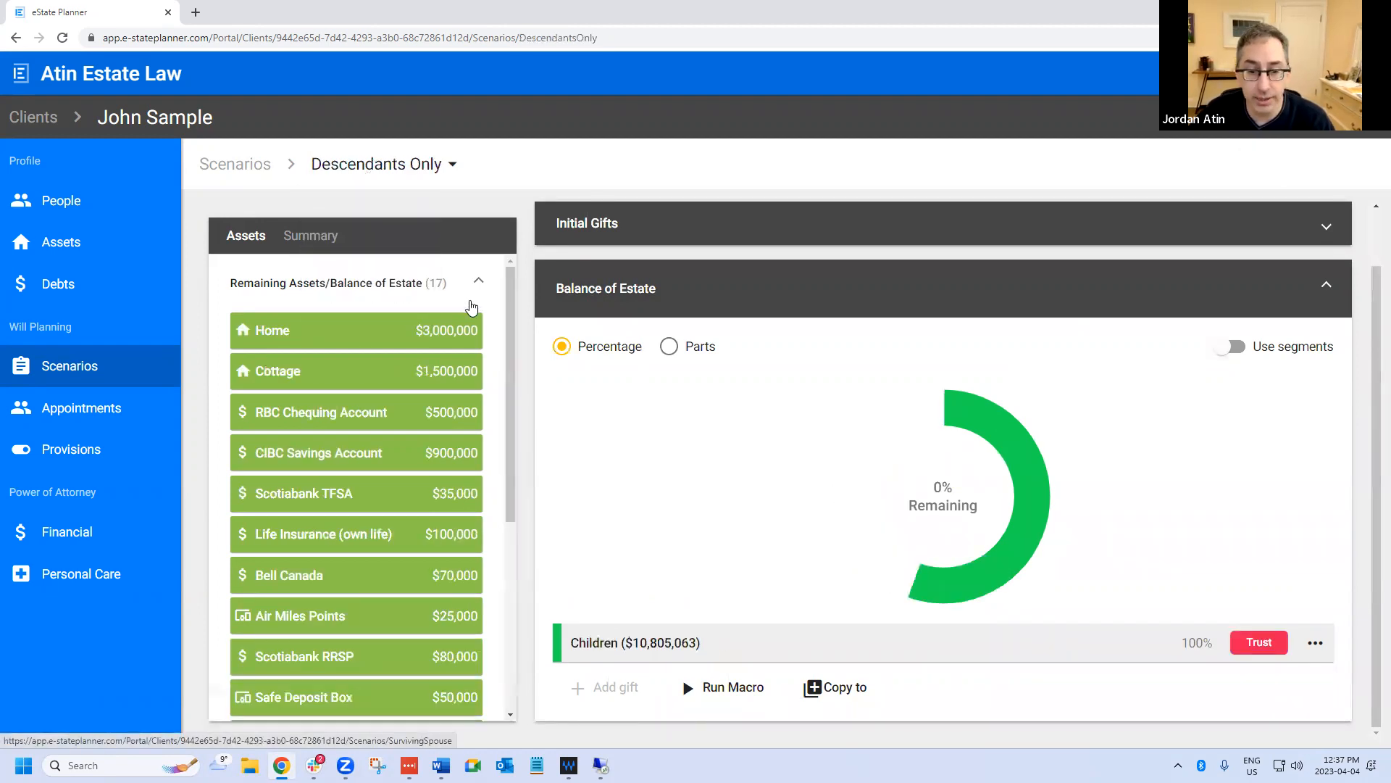
click(784, 654)
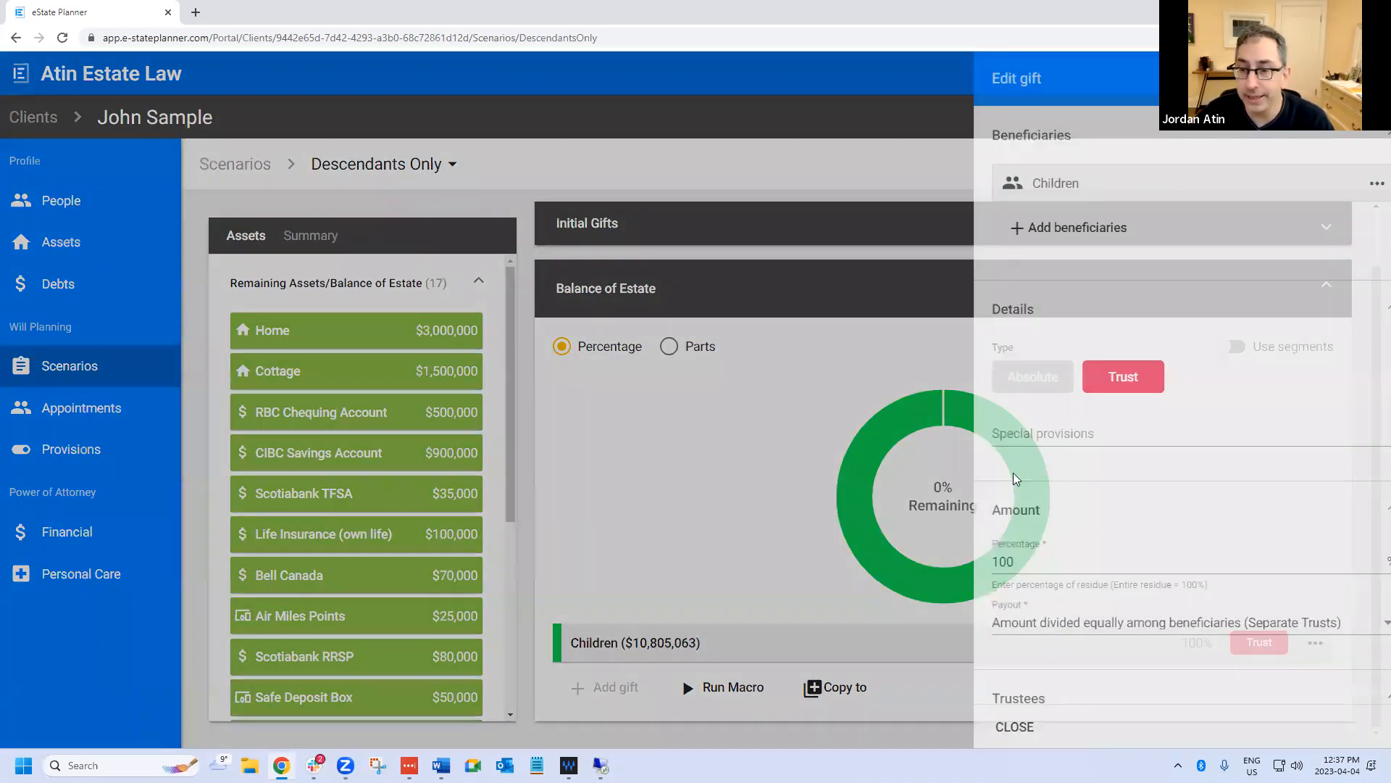
scroll(1020, 482, down, 3)
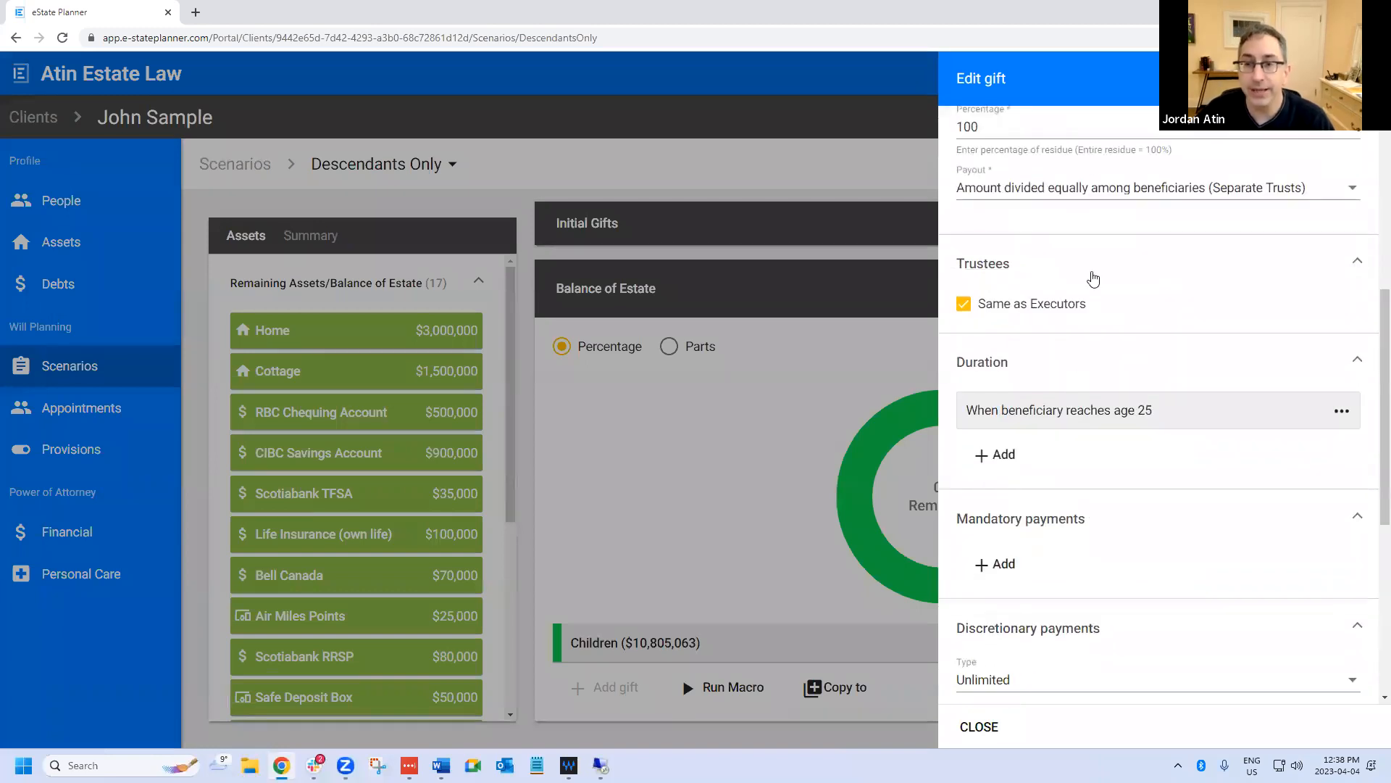
scroll(1118, 235, up, 3)
scroll(1113, 242, up, 3)
scroll(1078, 404, down, 5)
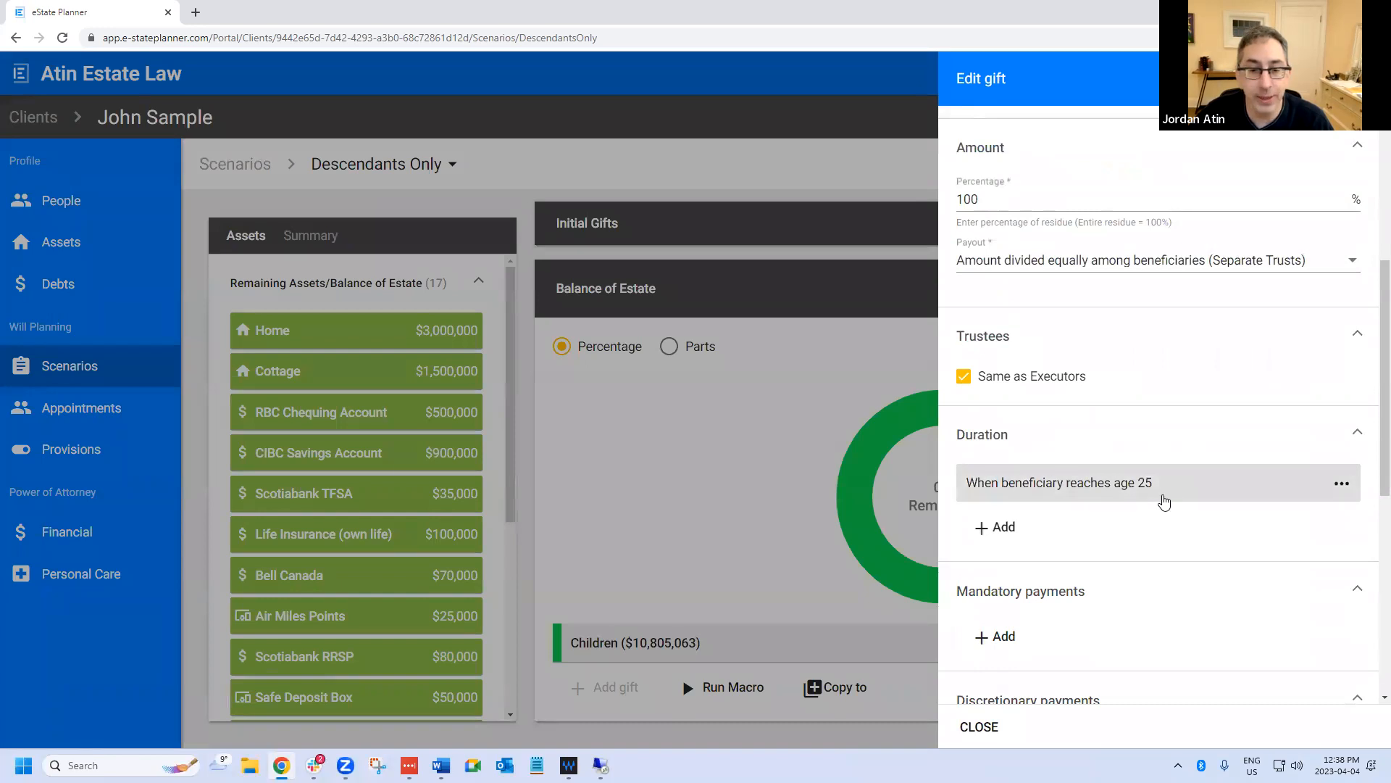
scroll(1160, 536, down, 6)
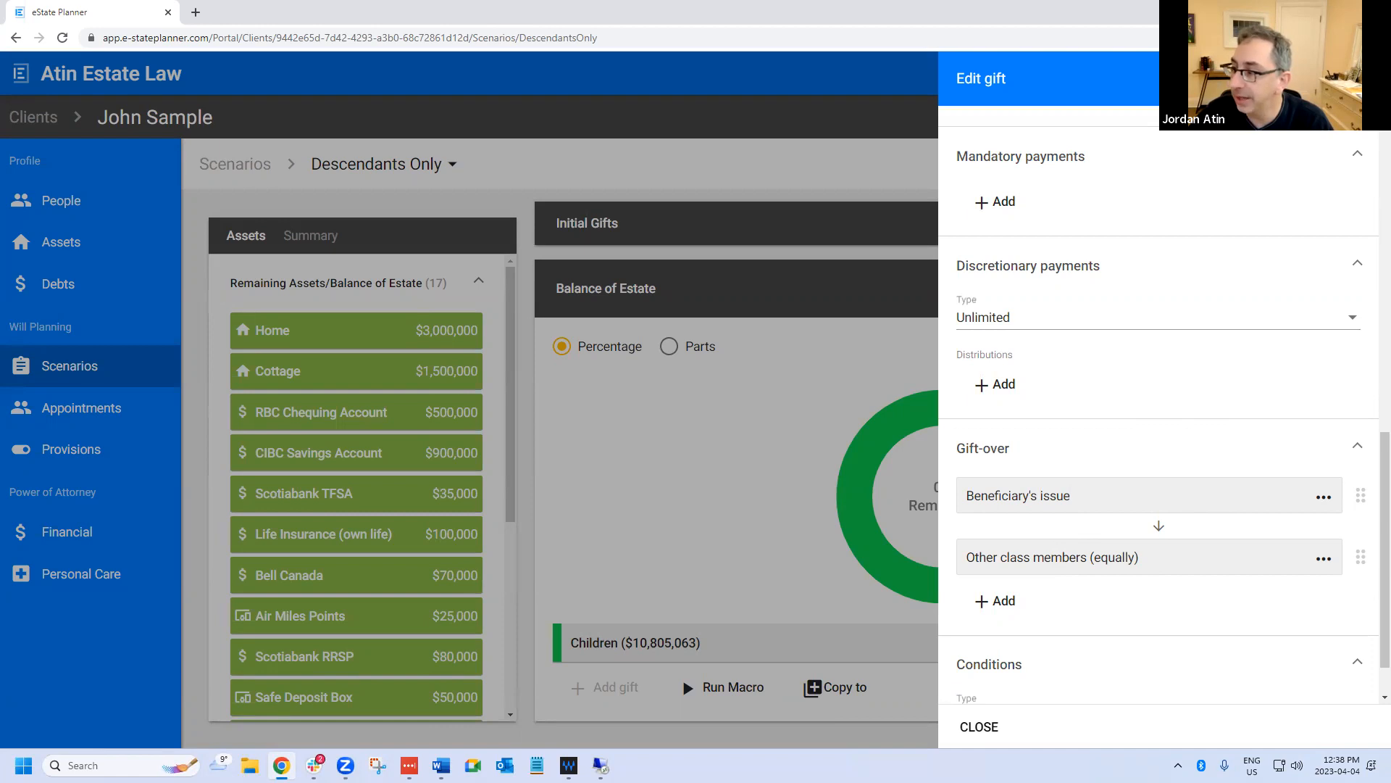
scroll(971, 384, up, 5)
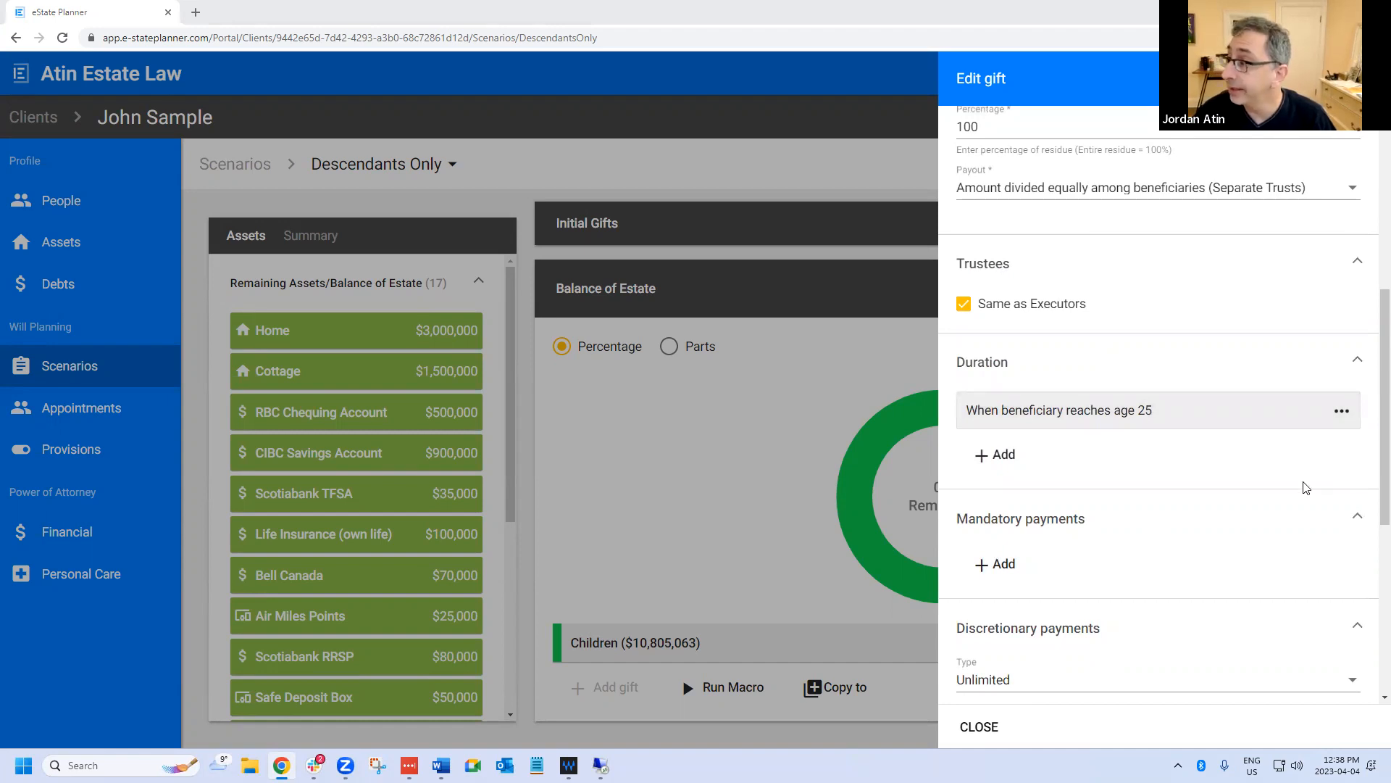
- Set the children's trust duration to end when the beneficiary reaches age 26 and save the gift
click(1054, 410)
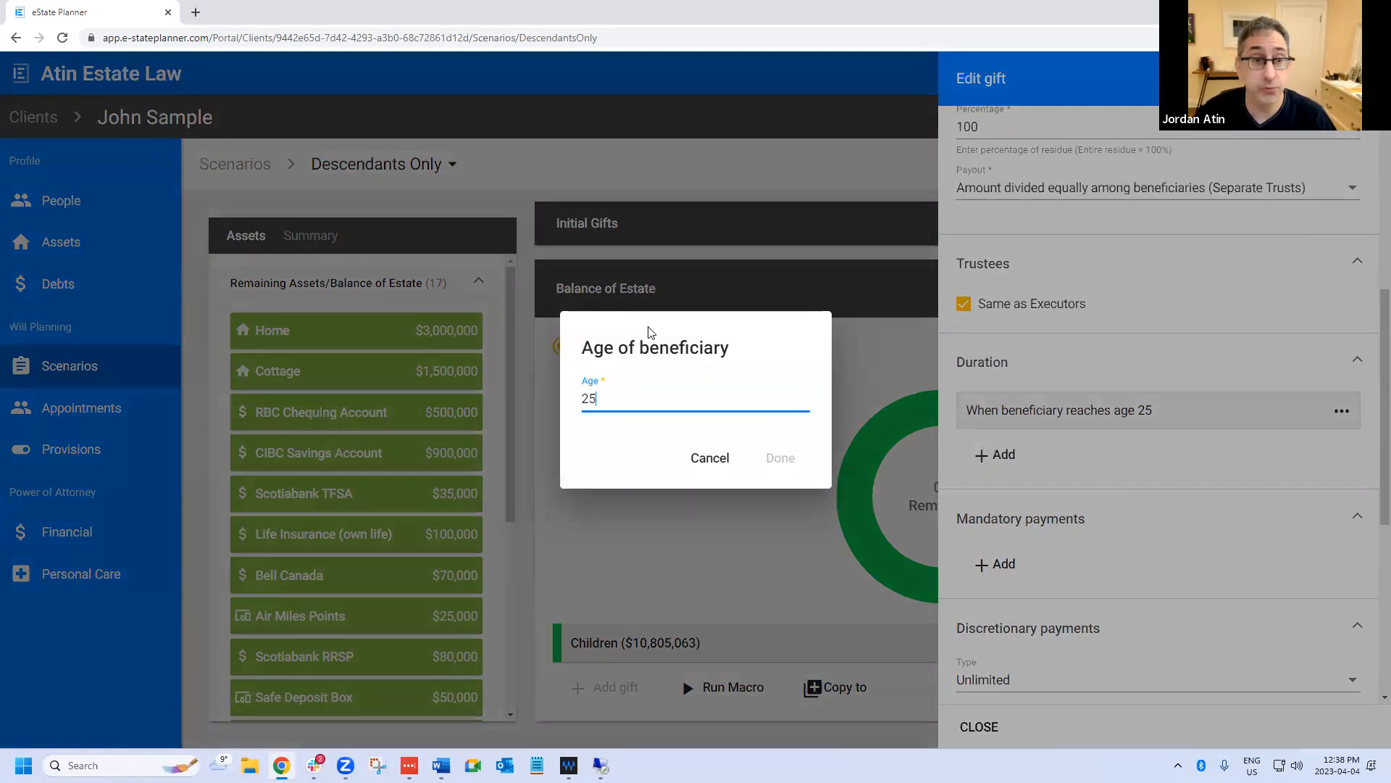
key(BackSpace)
text(6)
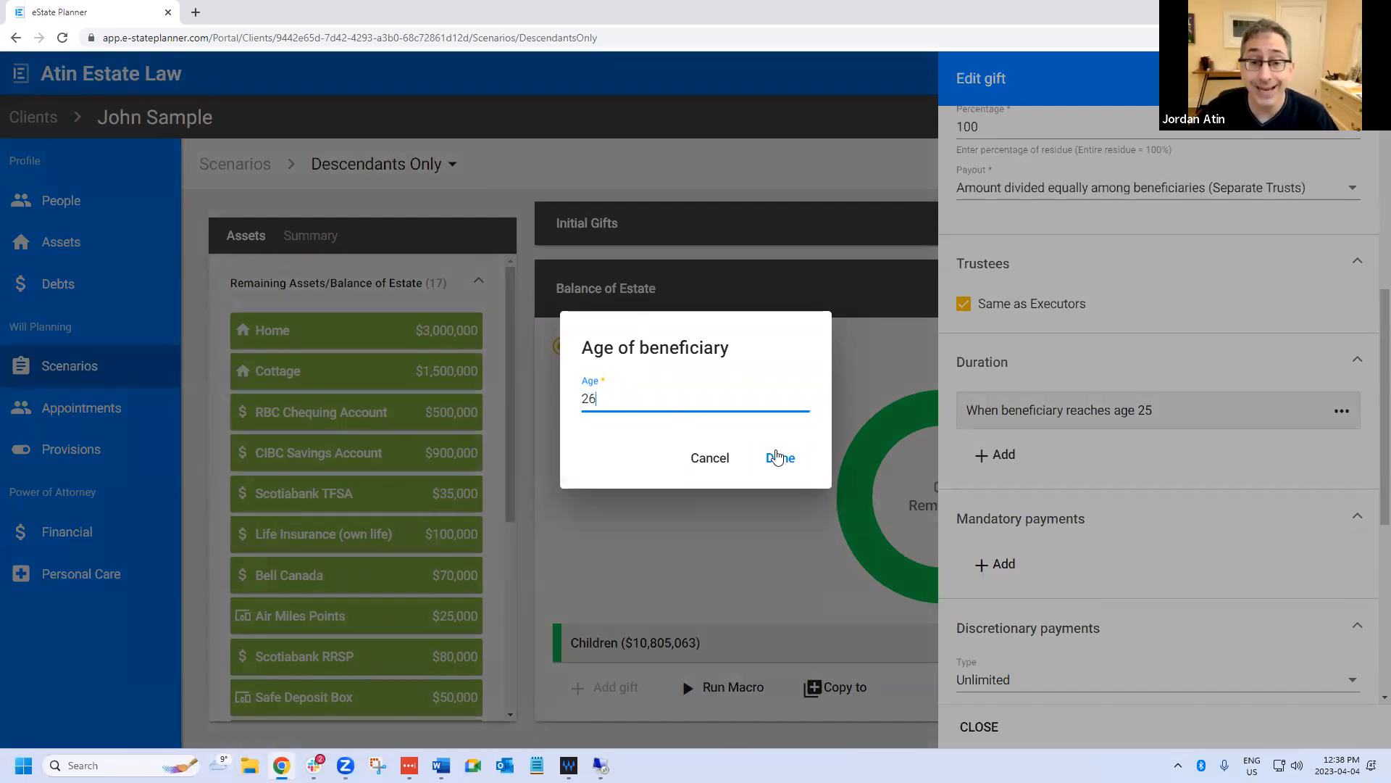
click(779, 457)
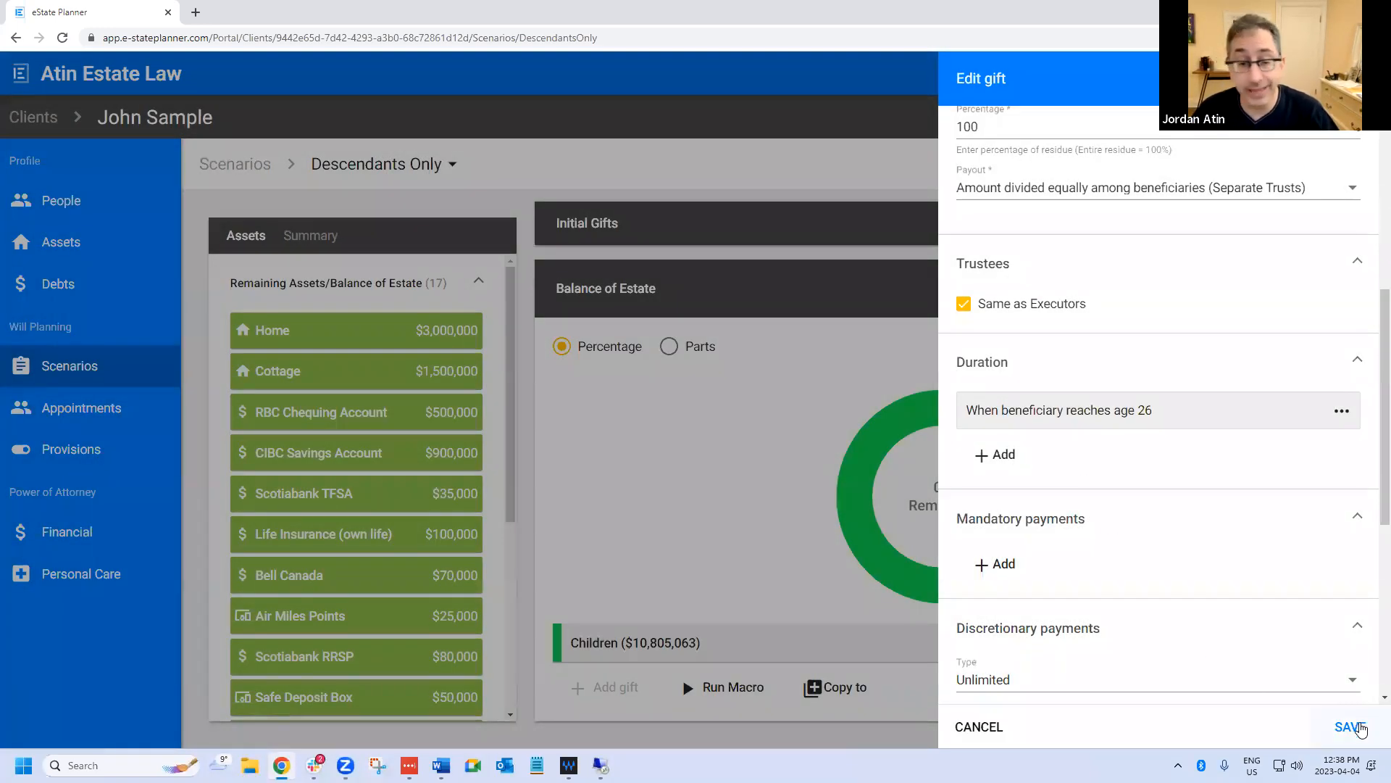
click(1360, 727)
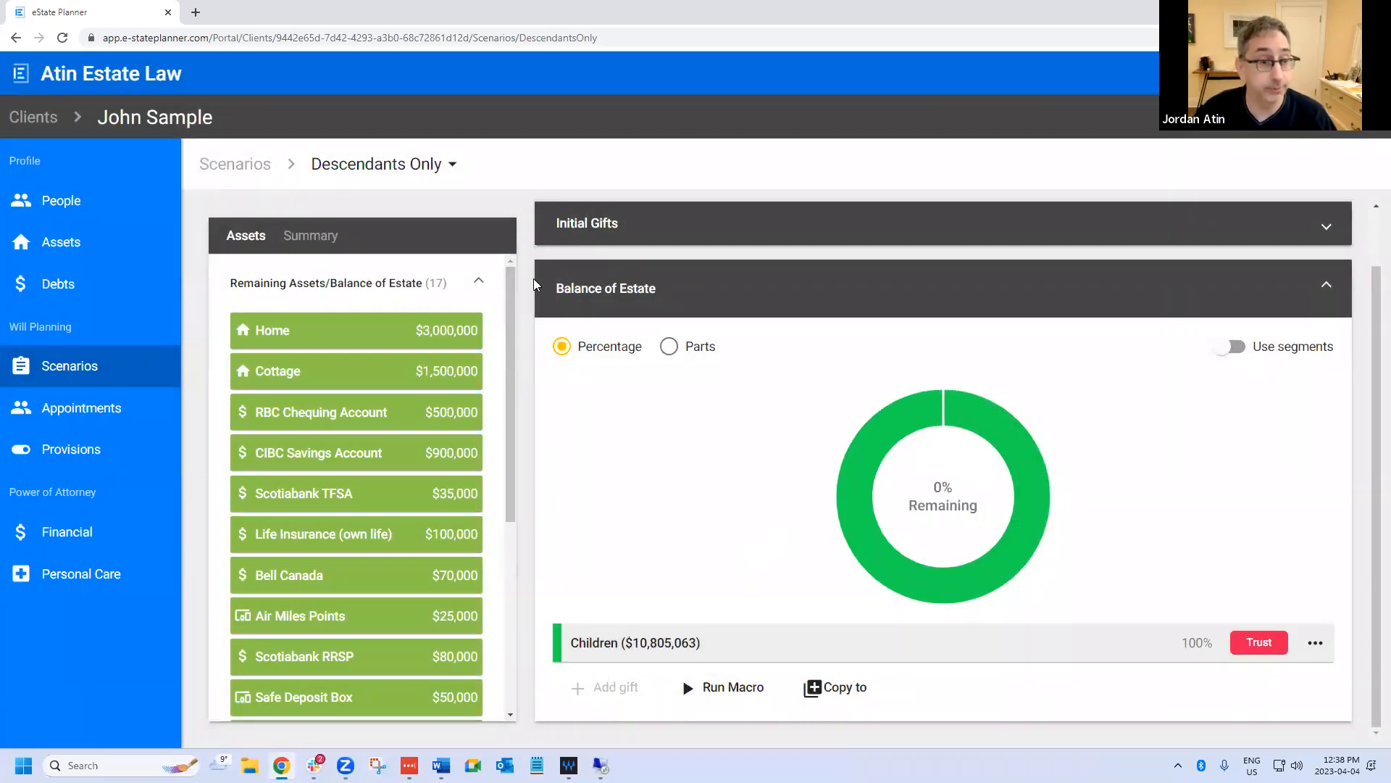
- Examine the Descendants Only scenario's initial gifts and the No Descendants scenario's balance of estate
click(605, 226)
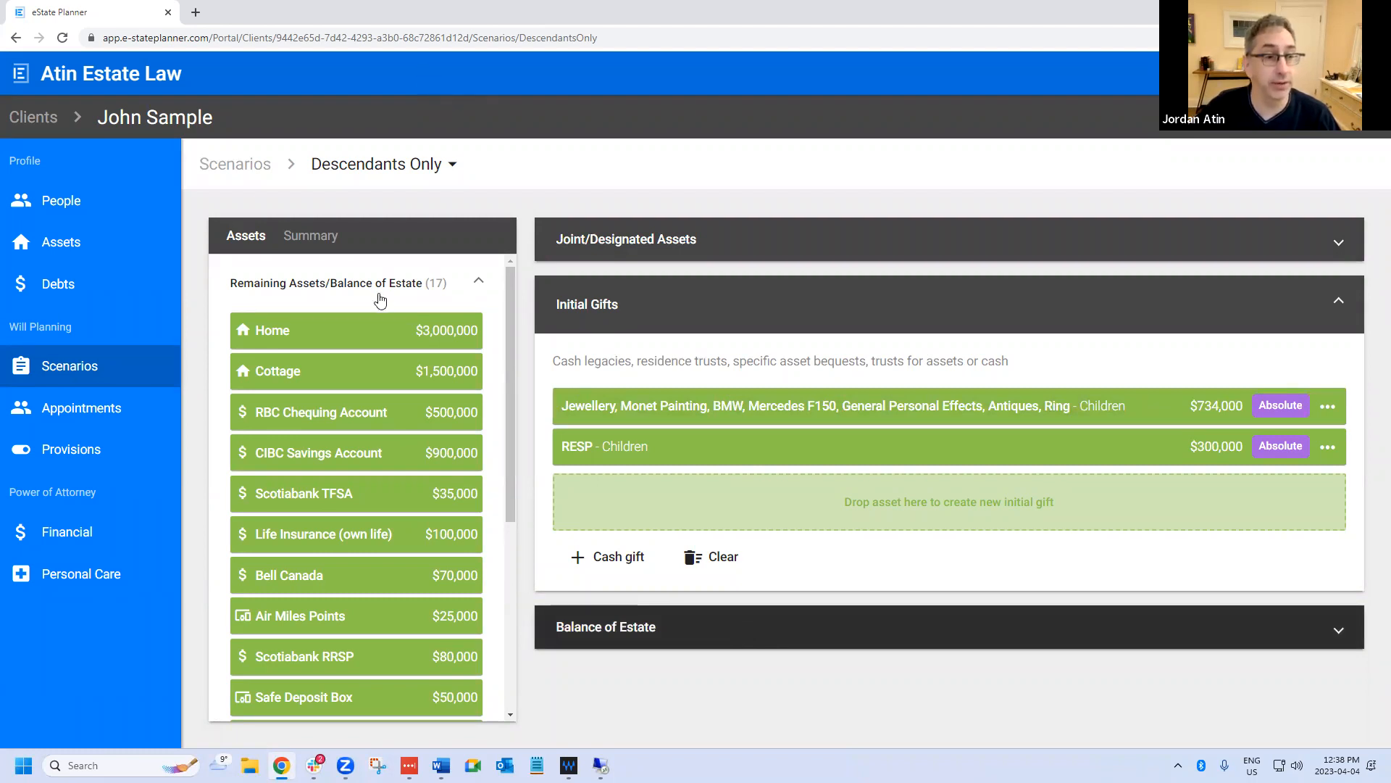
click(774, 558)
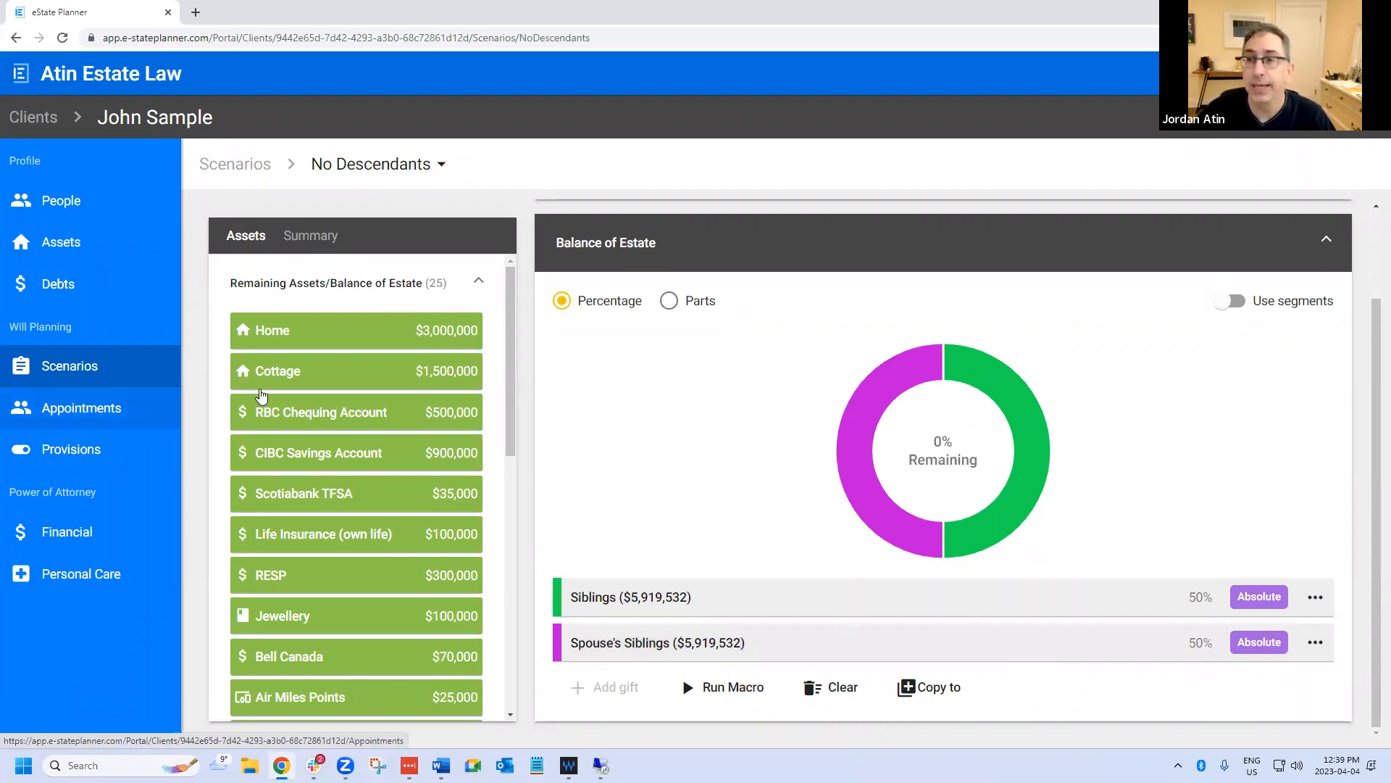
- Run the Clear Scenarios and Appointments ePlan to remove the existing scenario and appointment data
click(1339, 162)
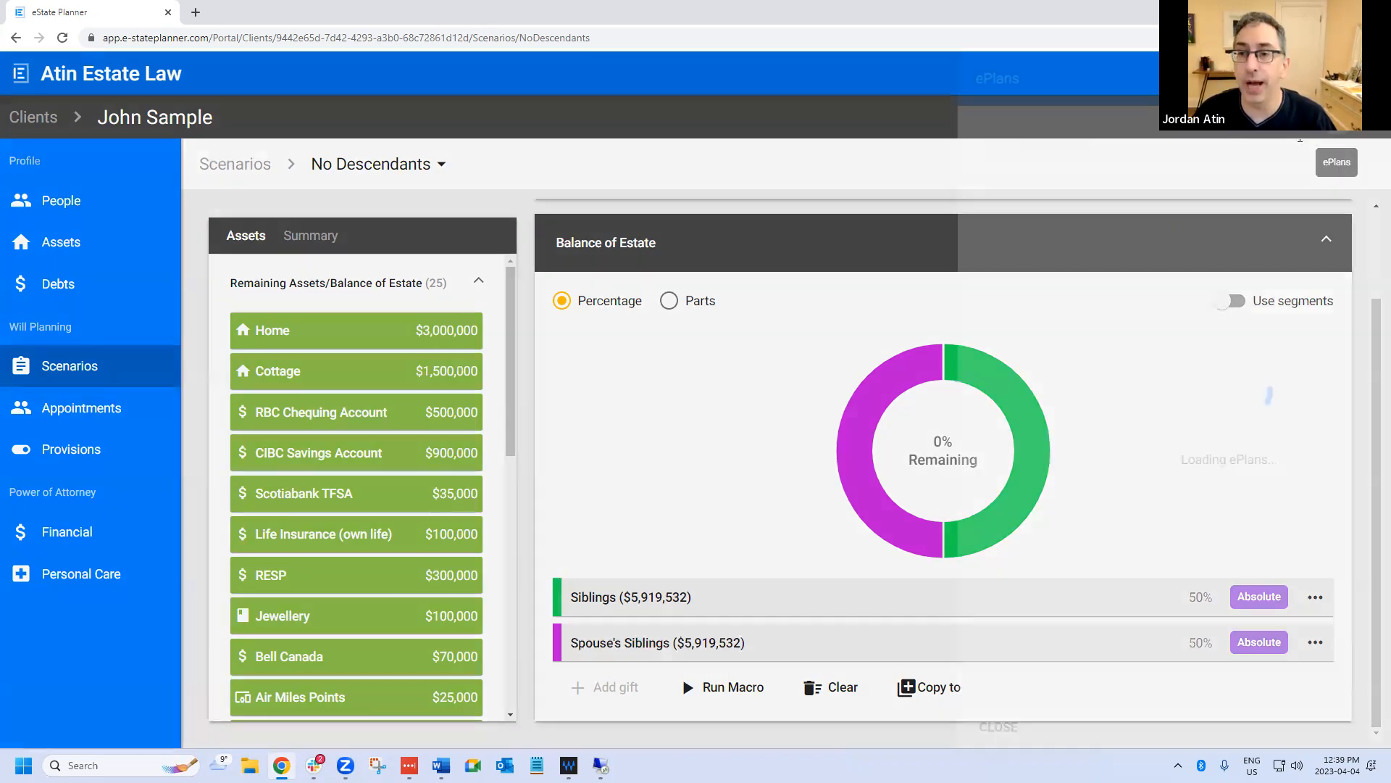
click(1087, 225)
click(865, 464)
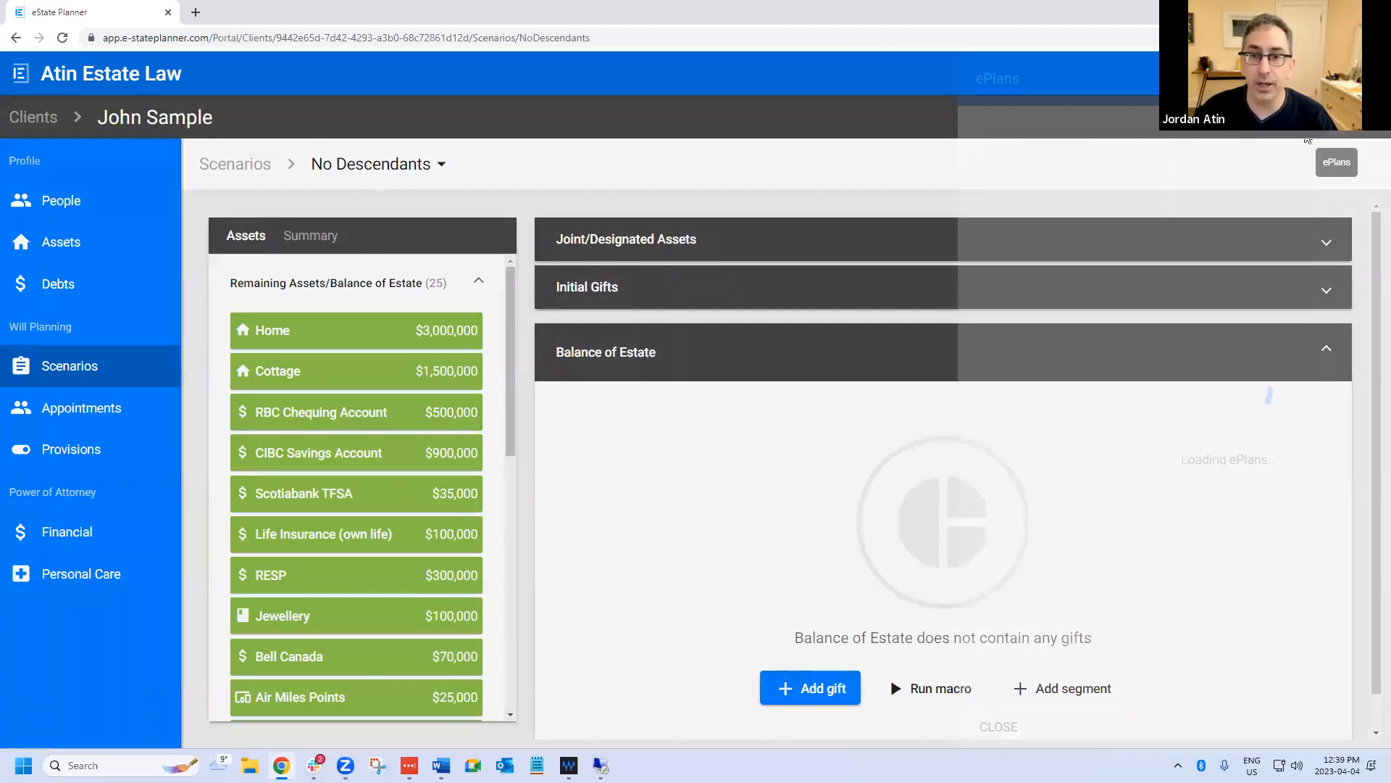
- Review the available ePlans for separated spouses, adult children and younger children without running one
click(1337, 162)
scroll(1131, 457, down, 2)
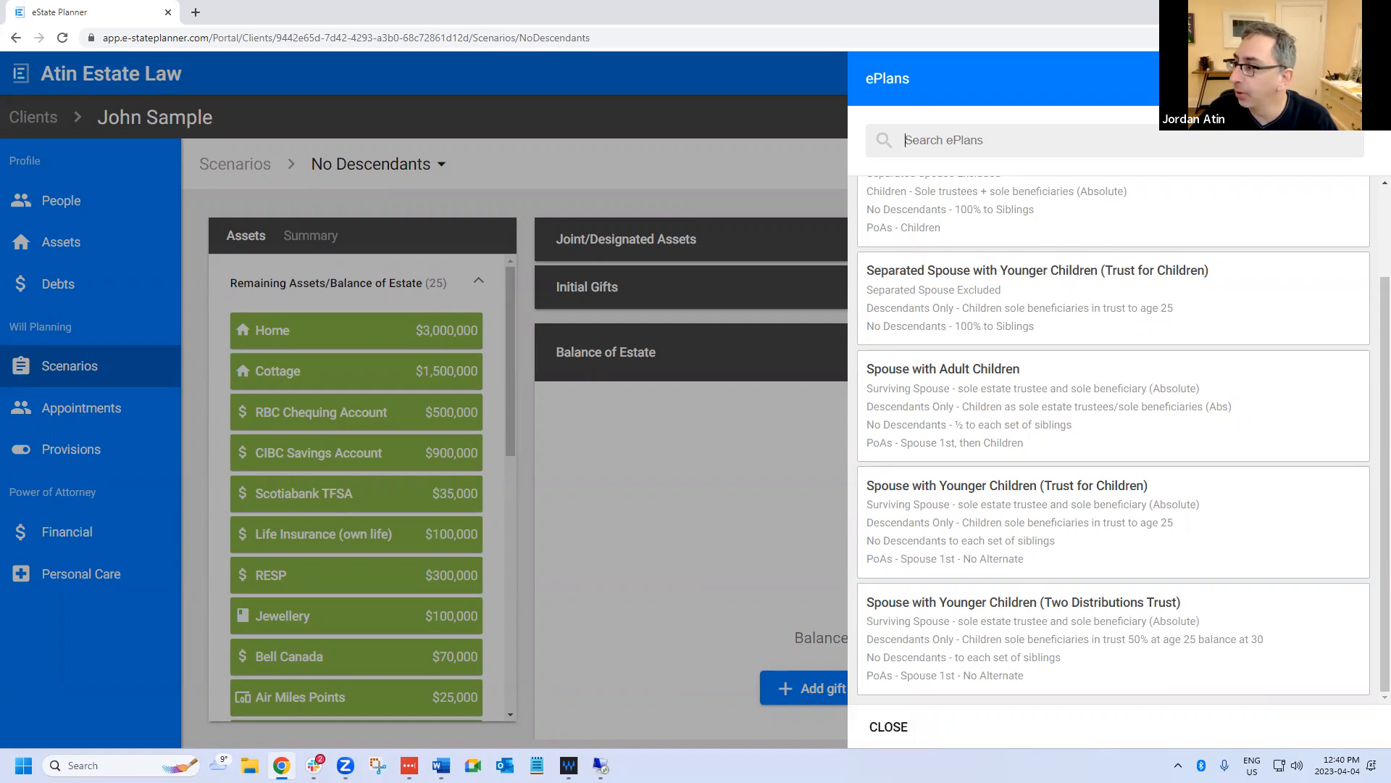
key(alt+Tab)
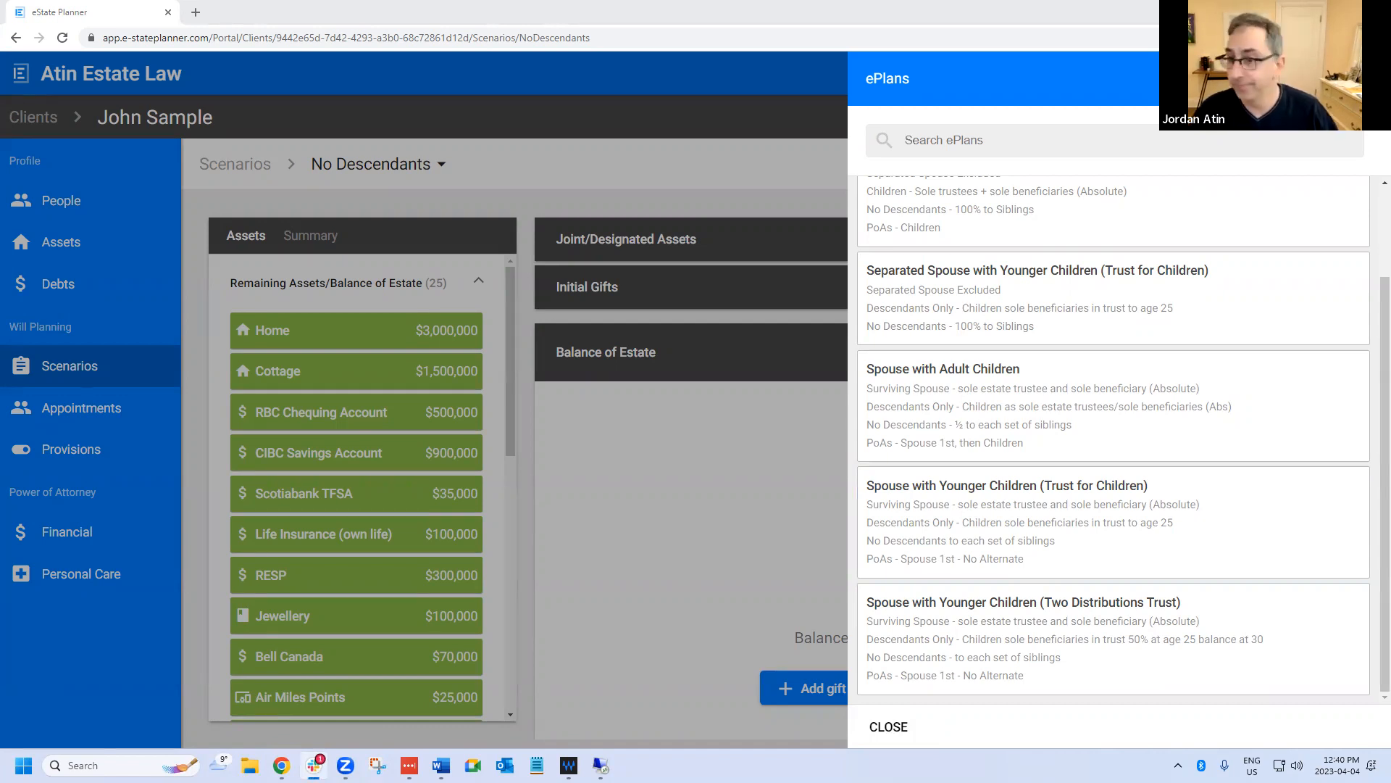
scroll(1075, 232, up, 3)
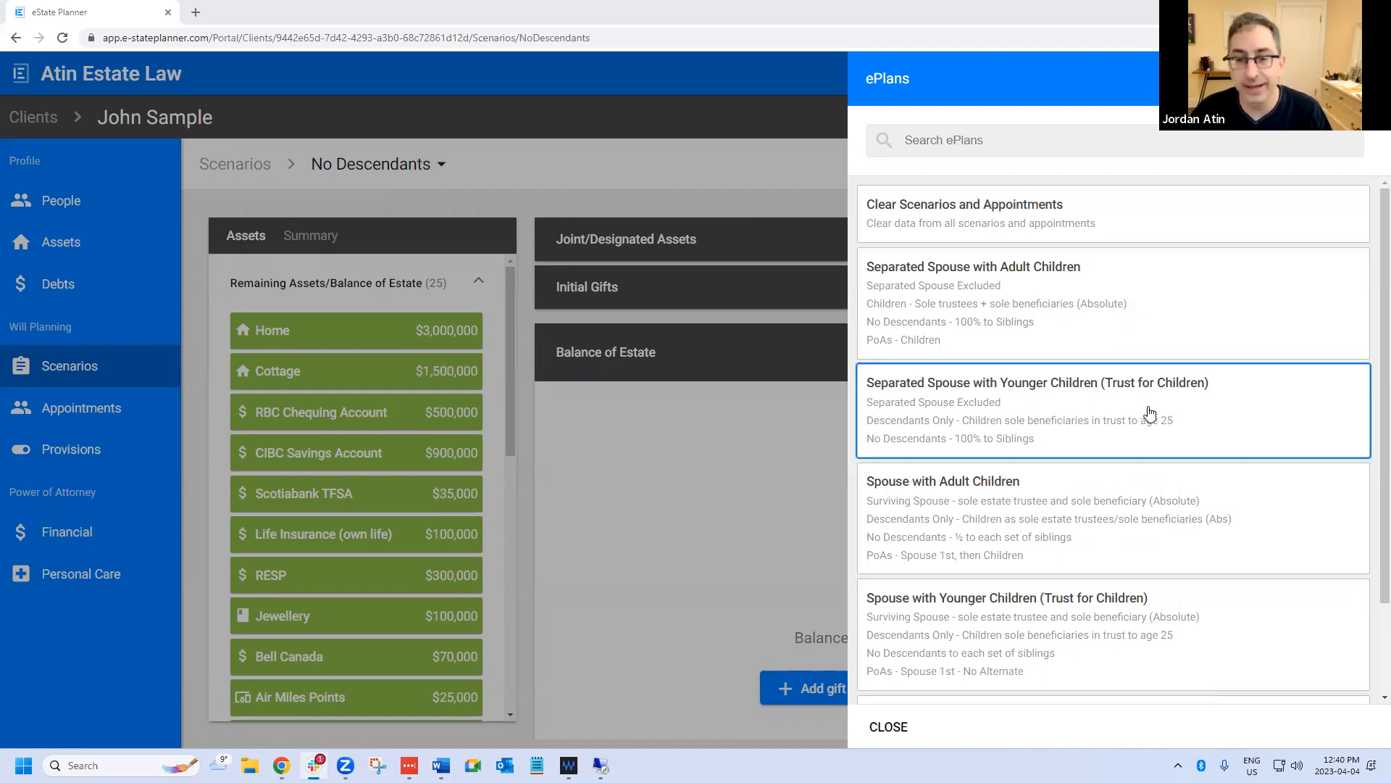
scroll(1150, 413, down, 2)
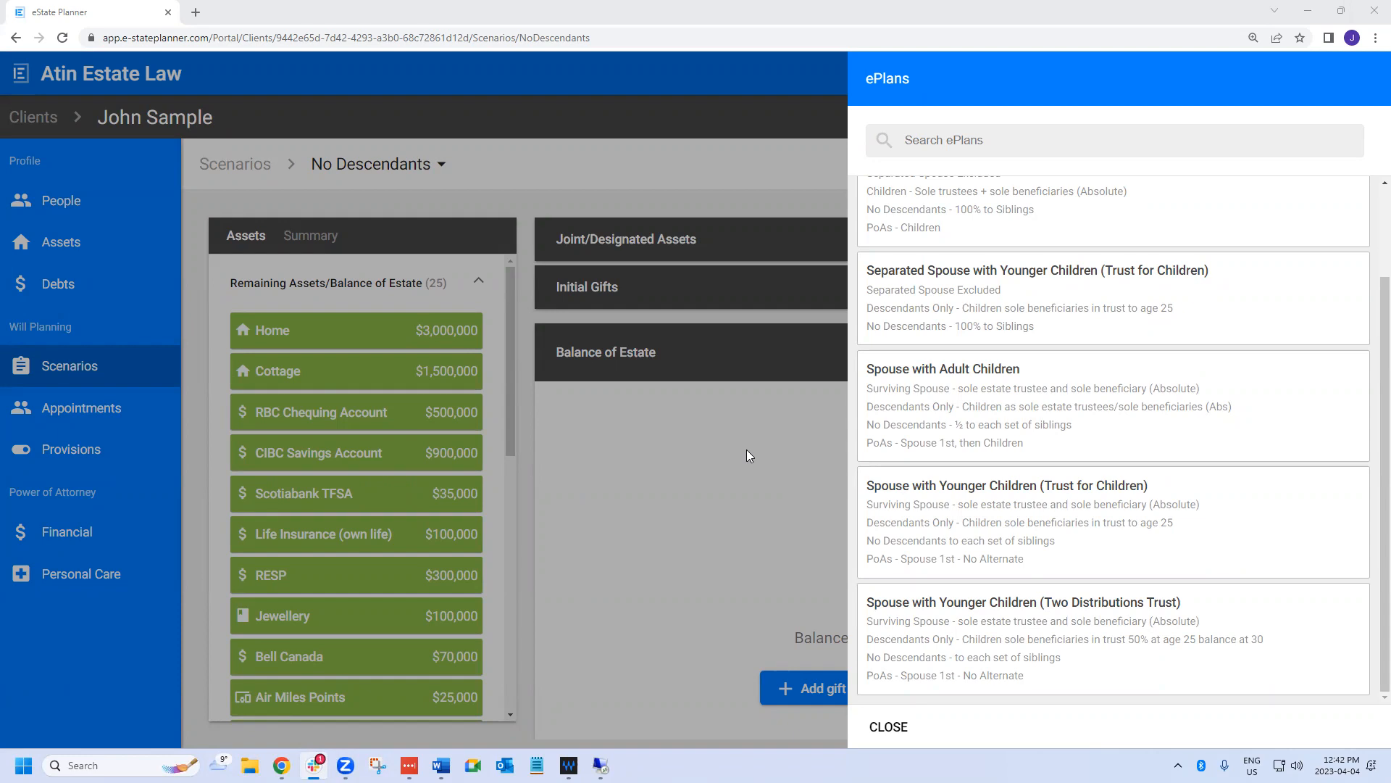
click(882, 736)
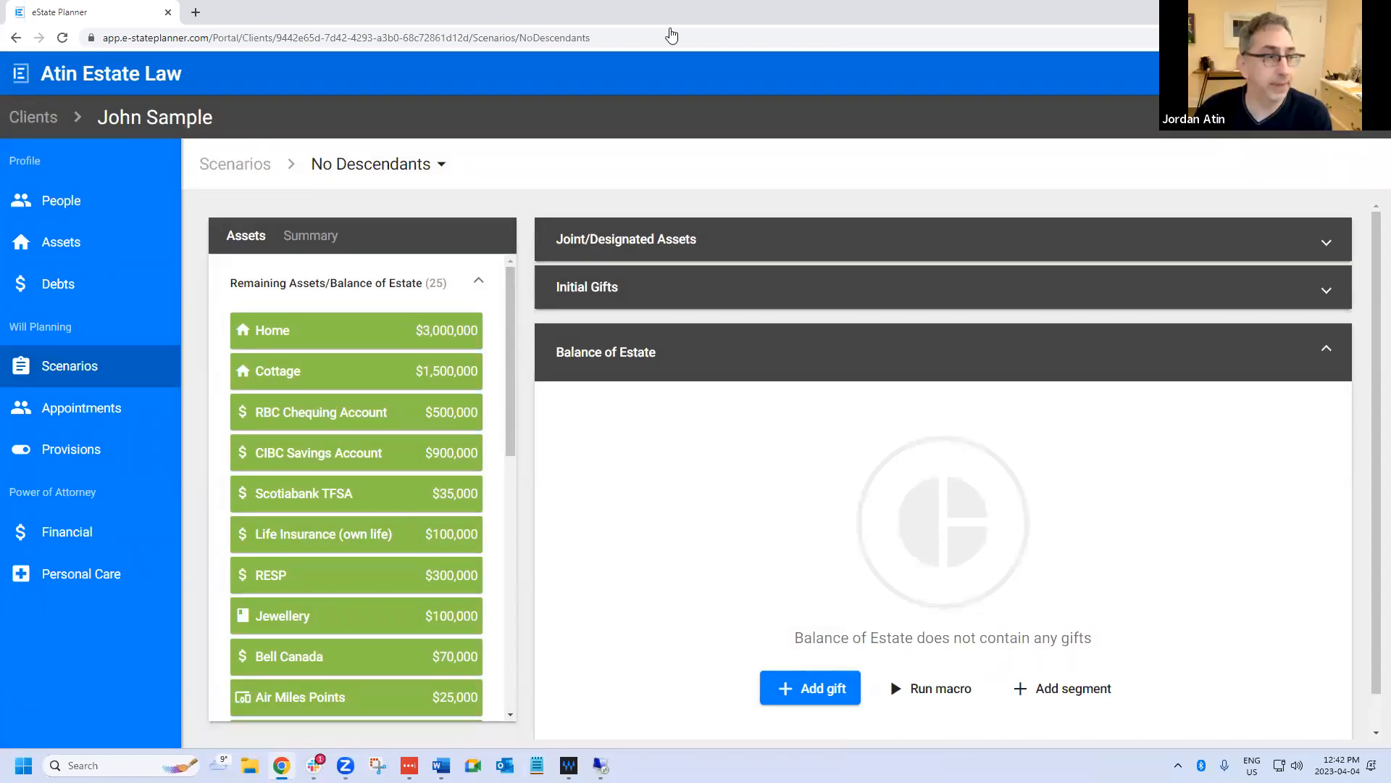
- Add a solely owned GIC/Term Deposit asset and mark it as foreign
click(86, 242)
click(232, 161)
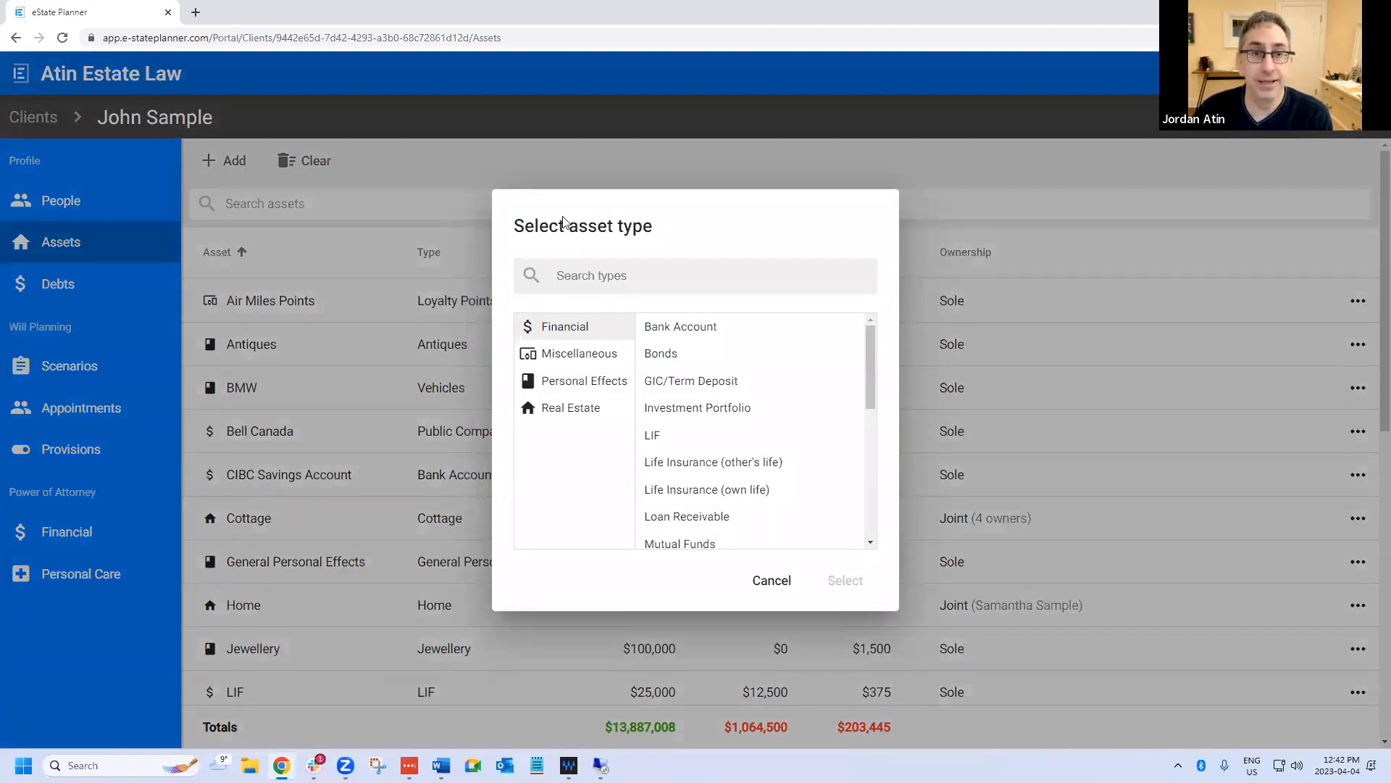
click(691, 381)
click(845, 579)
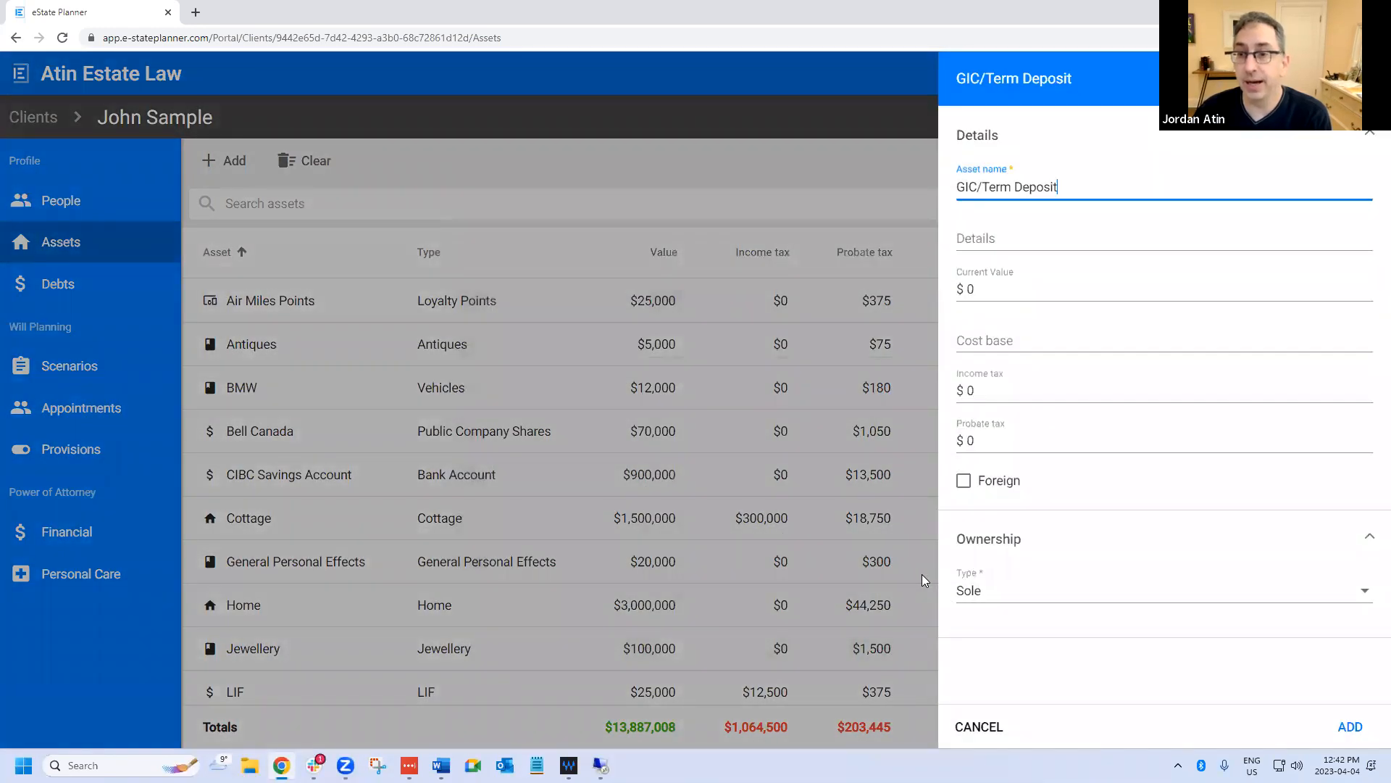
click(994, 481)
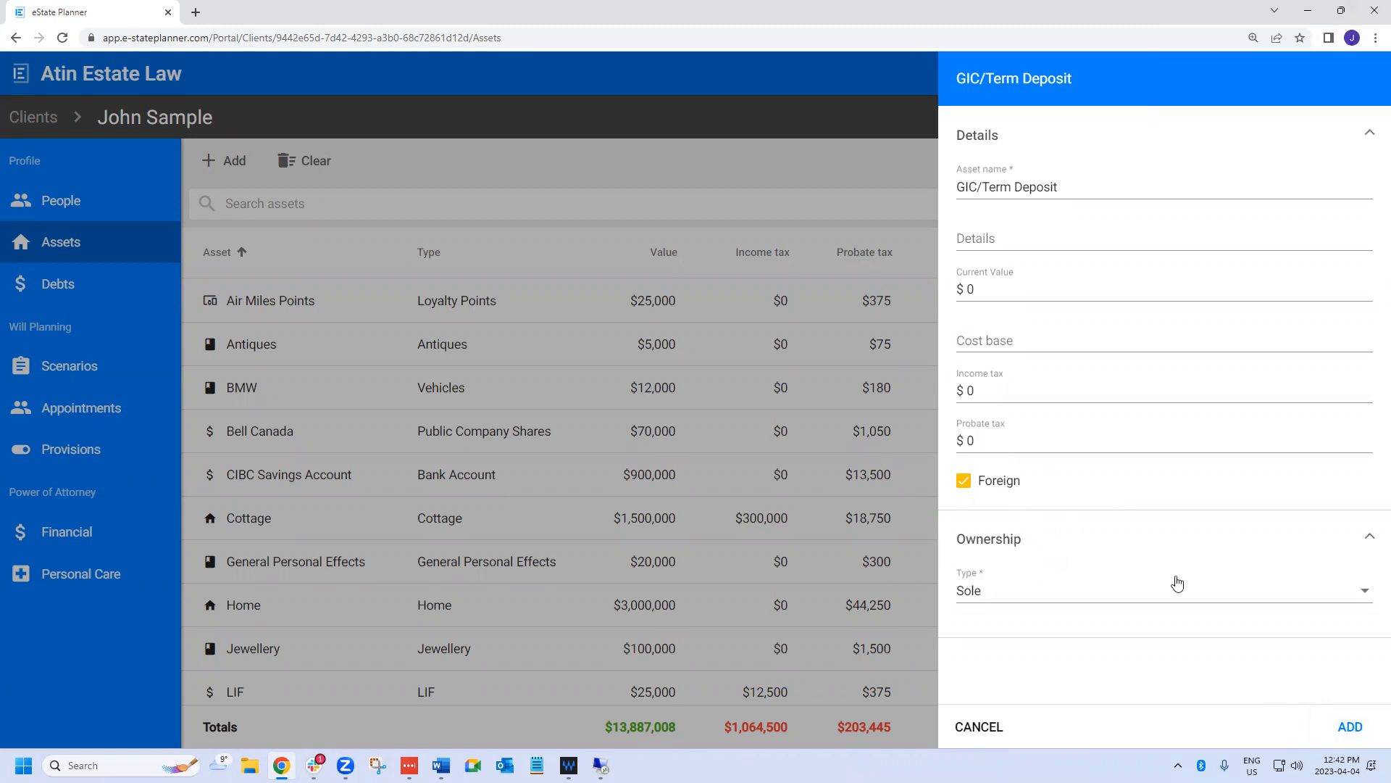
click(1363, 729)
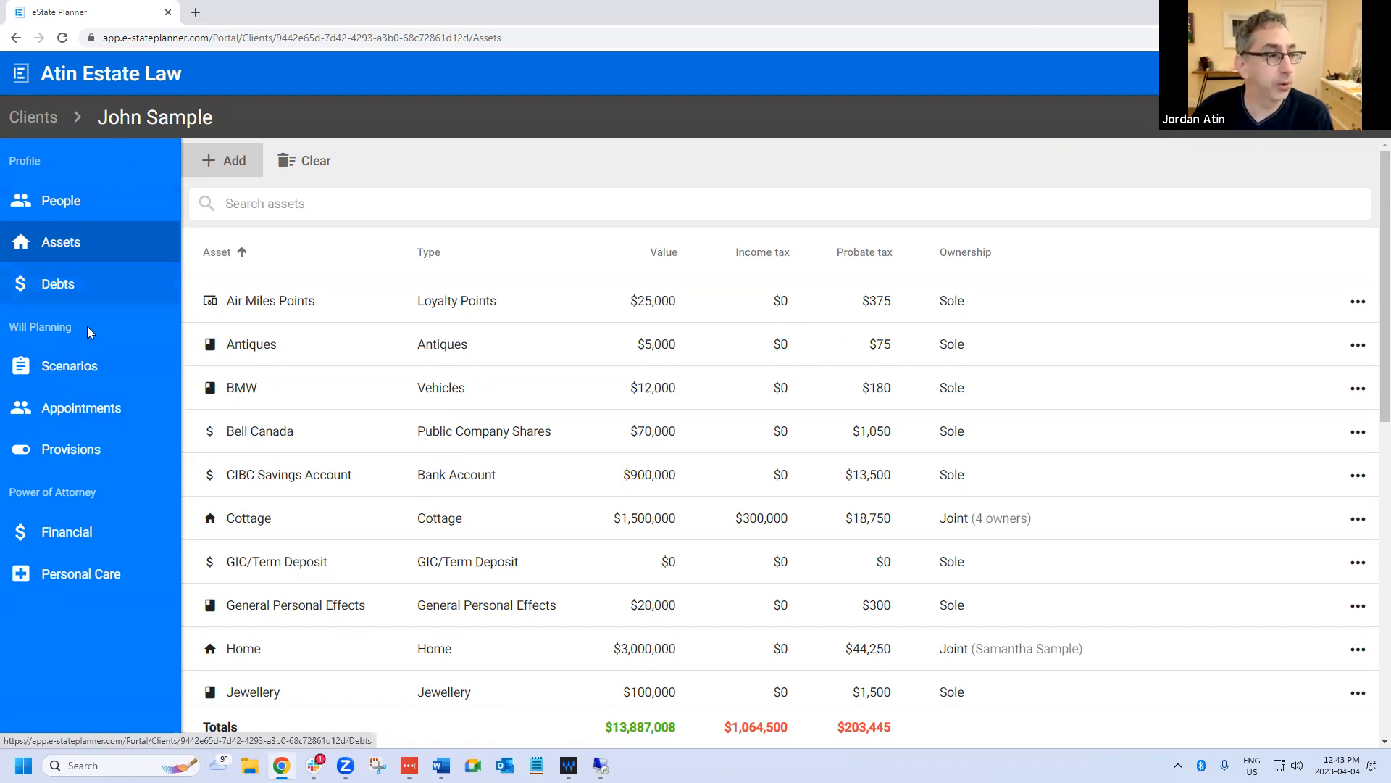
- Open the No Descendants scenario and inspect its initial gifts and balance of estate
click(100, 377)
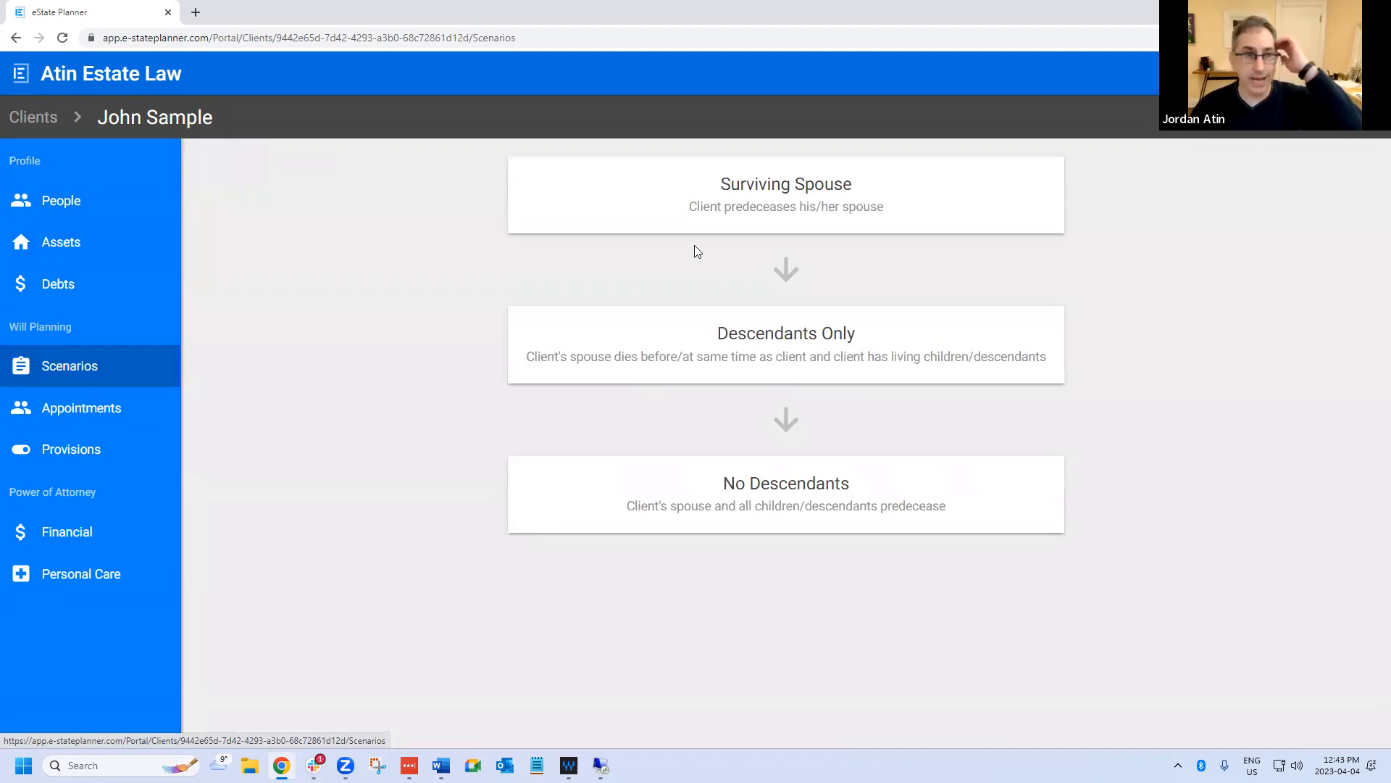
click(790, 504)
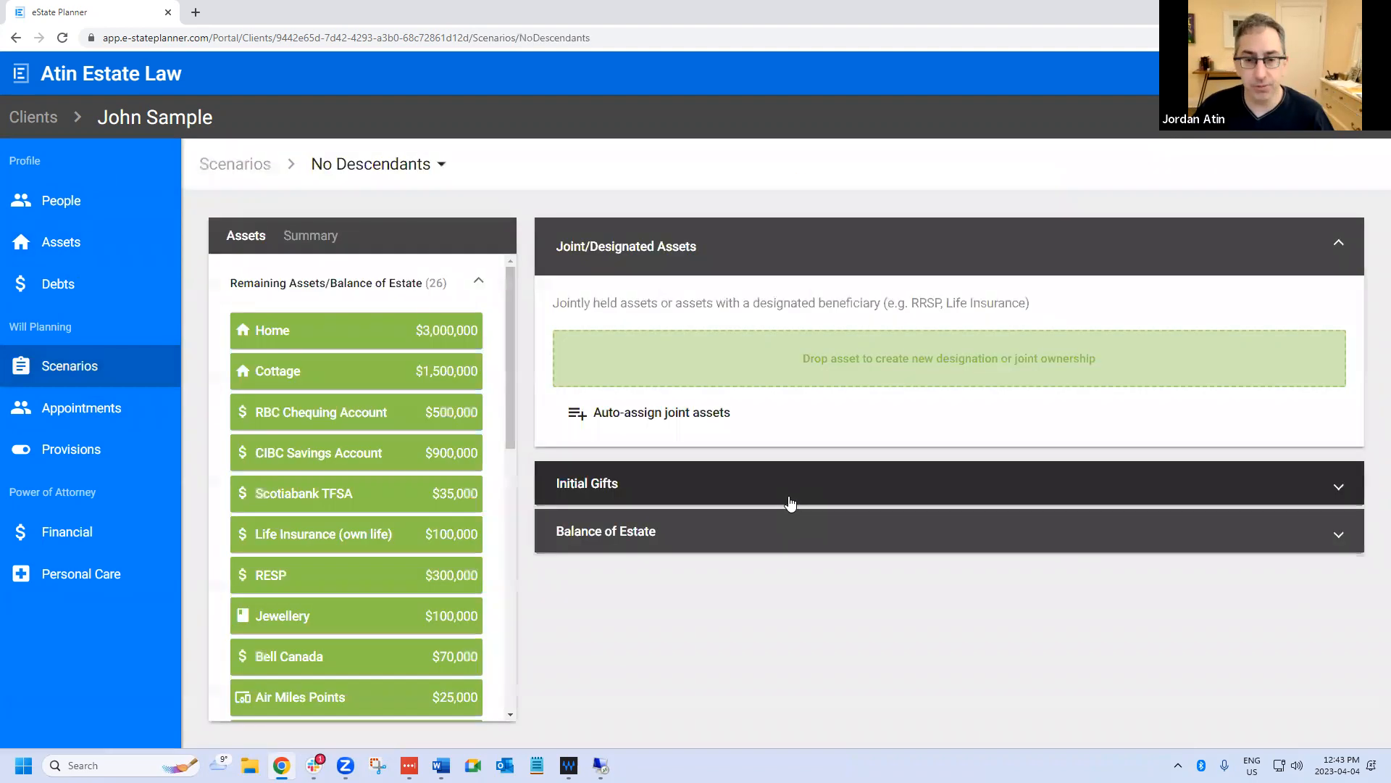
click(755, 527)
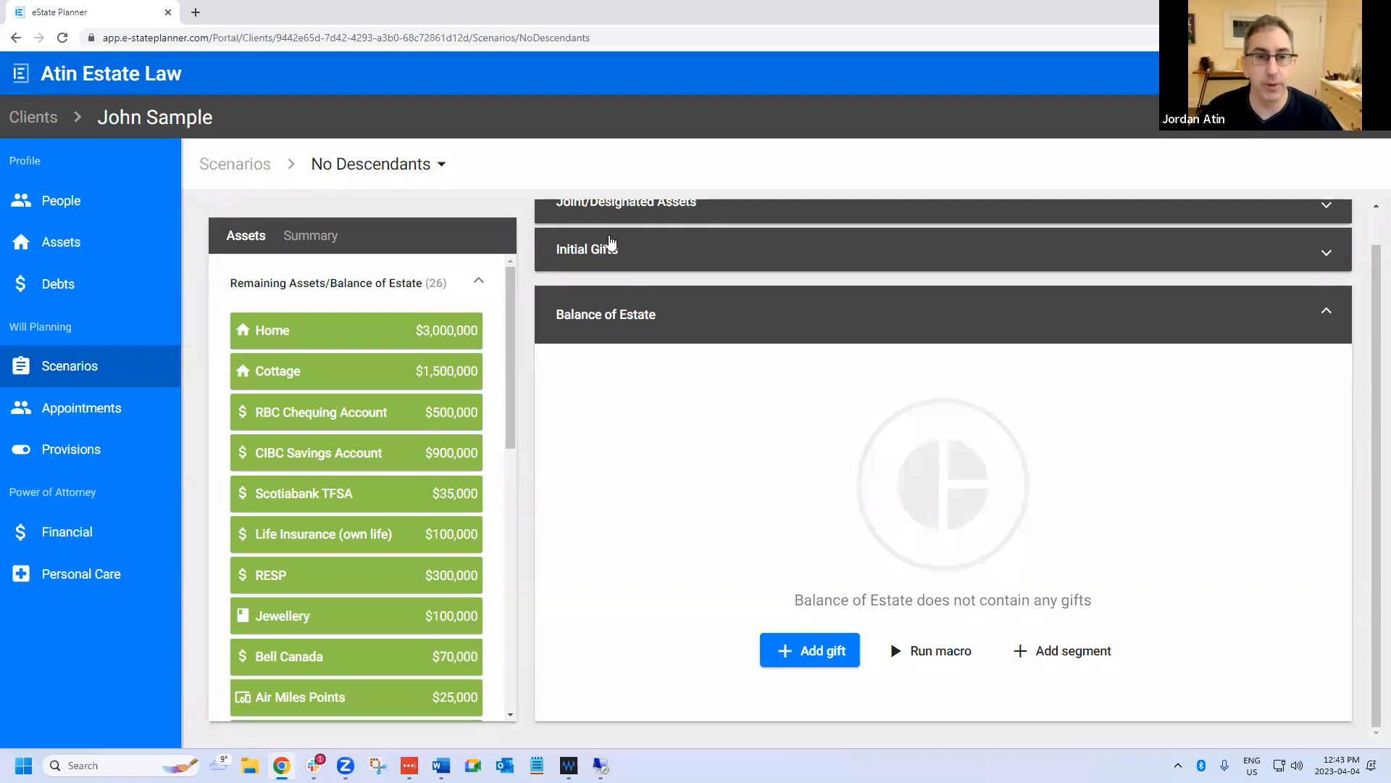
click(662, 252)
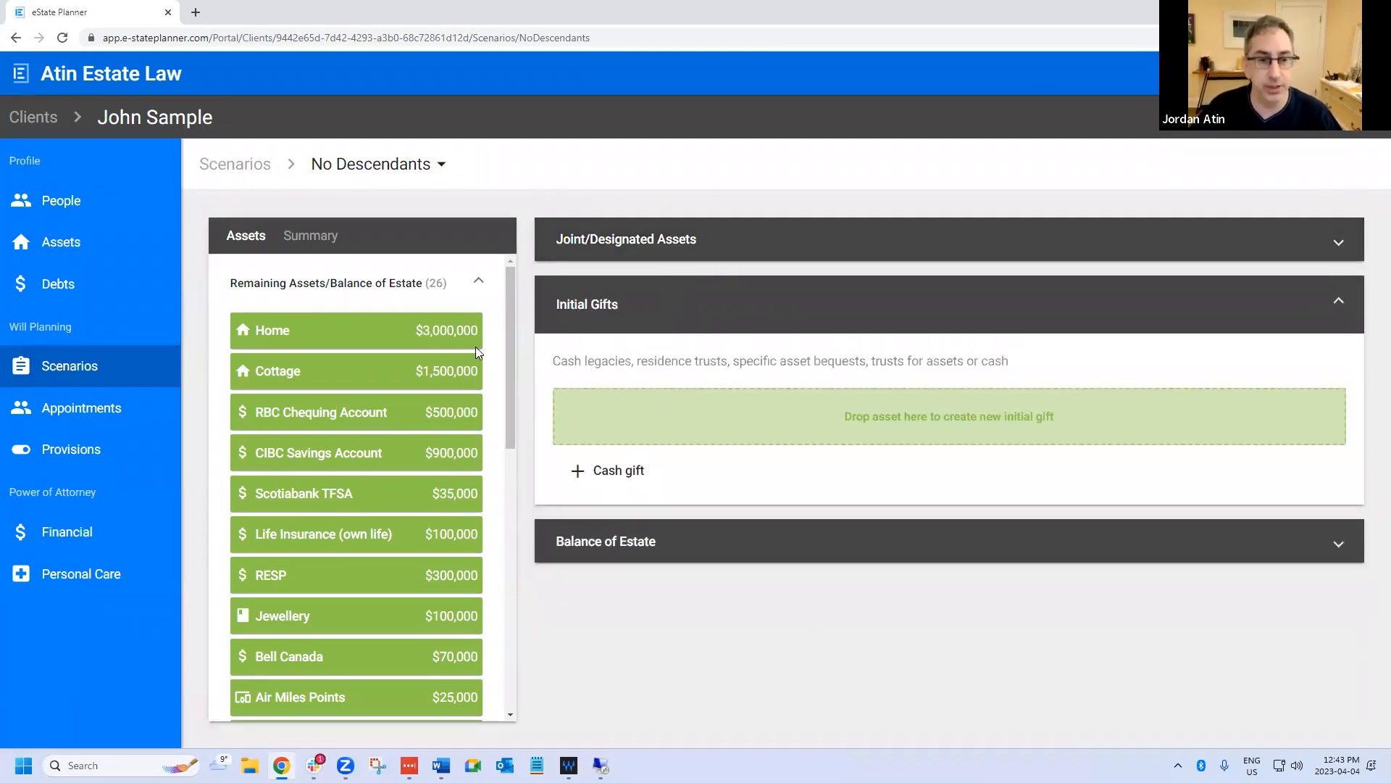
click(693, 540)
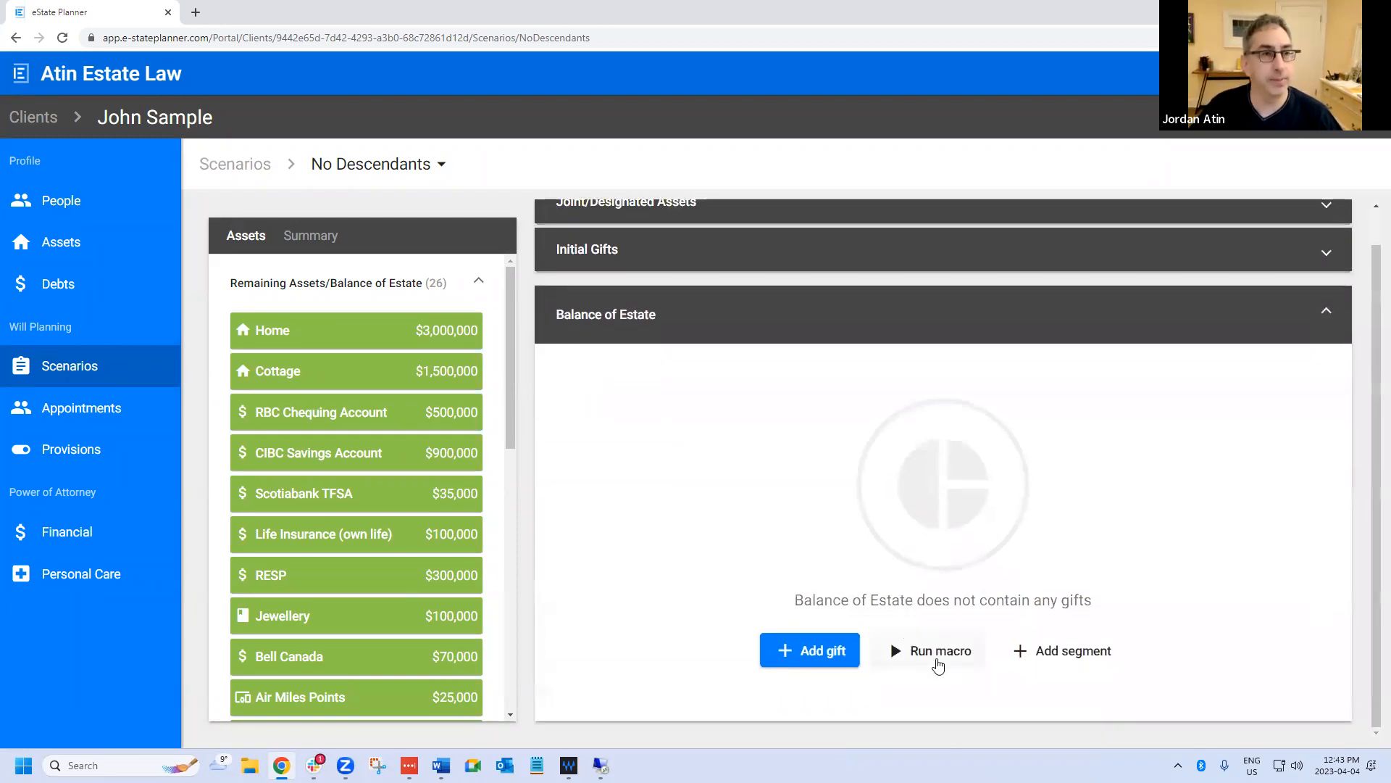
- Review the balance-of-estate macros for children, nieces and nephews, siblings and spouse without running any
click(937, 660)
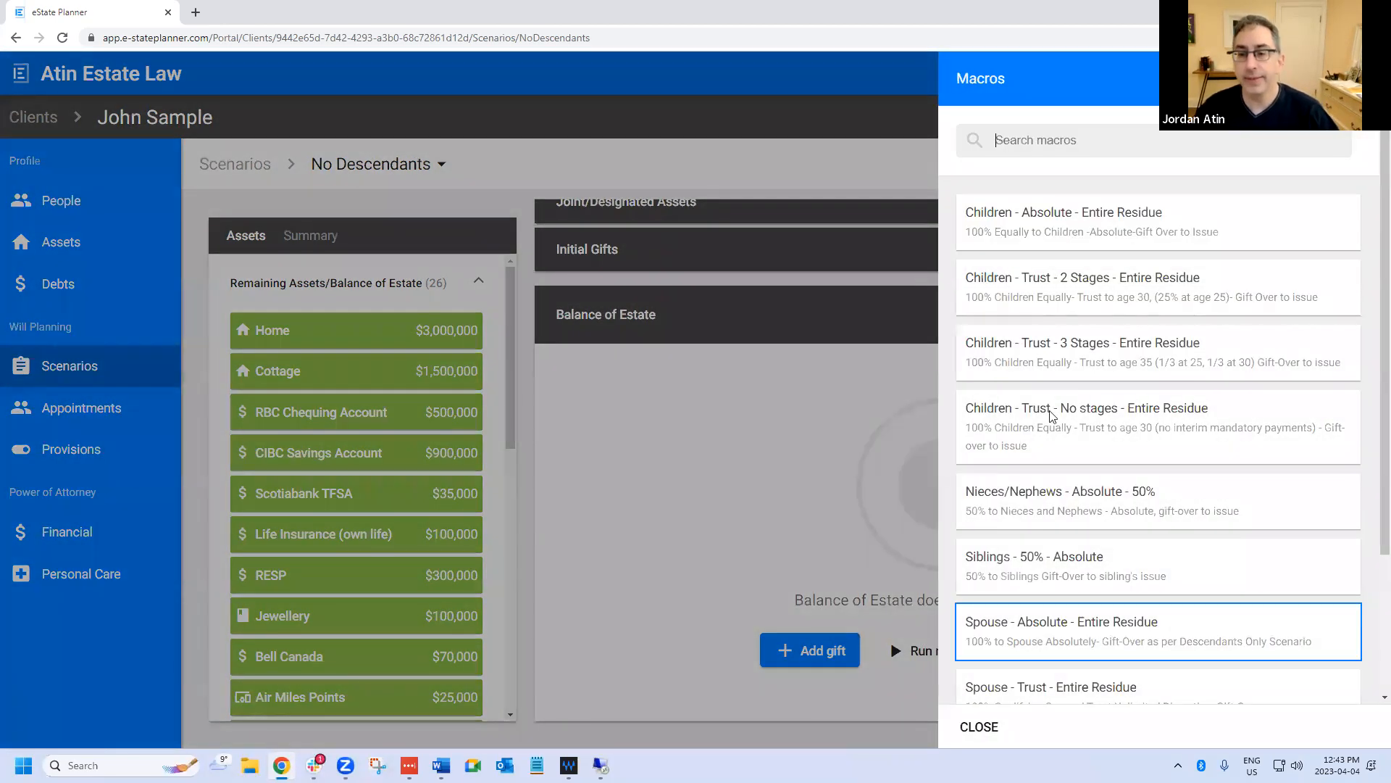
click(980, 727)
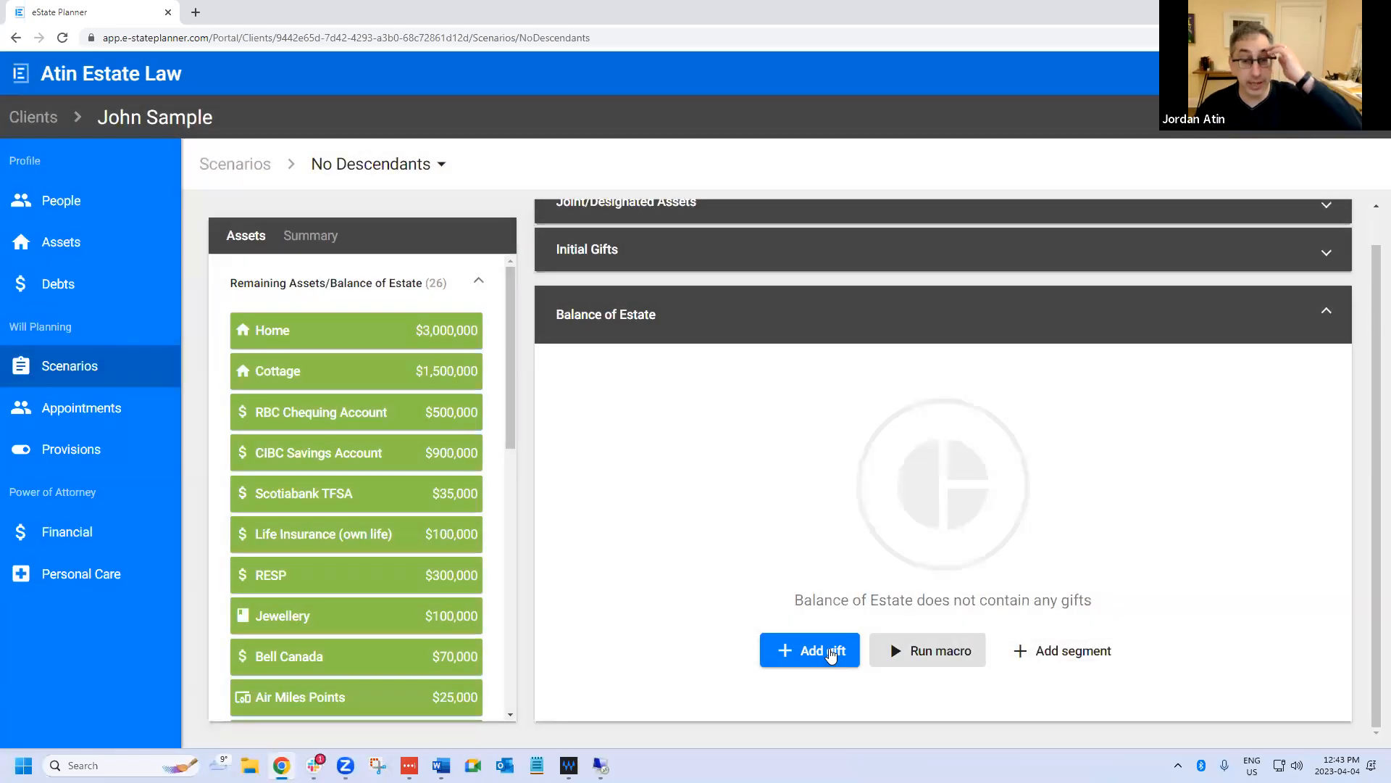
click(956, 657)
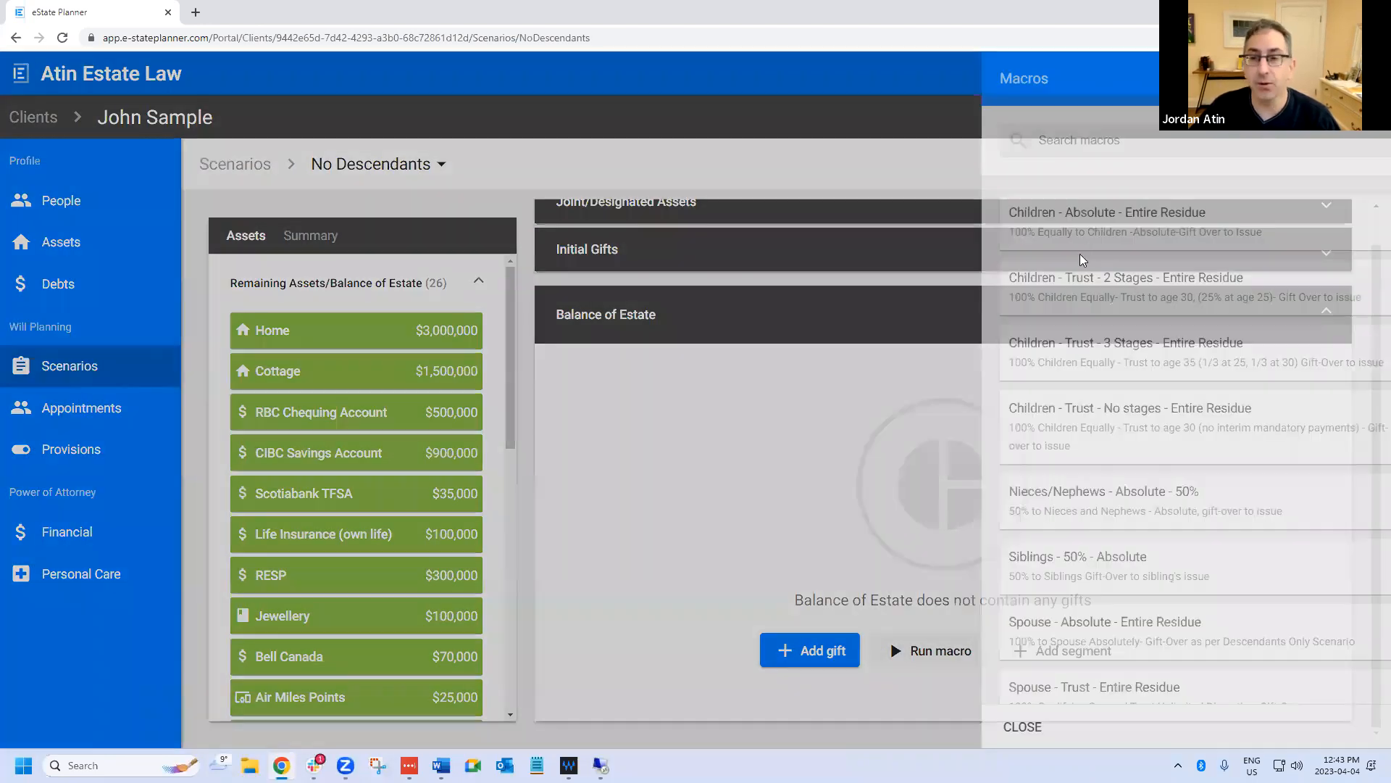
scroll(1166, 553, down, 3)
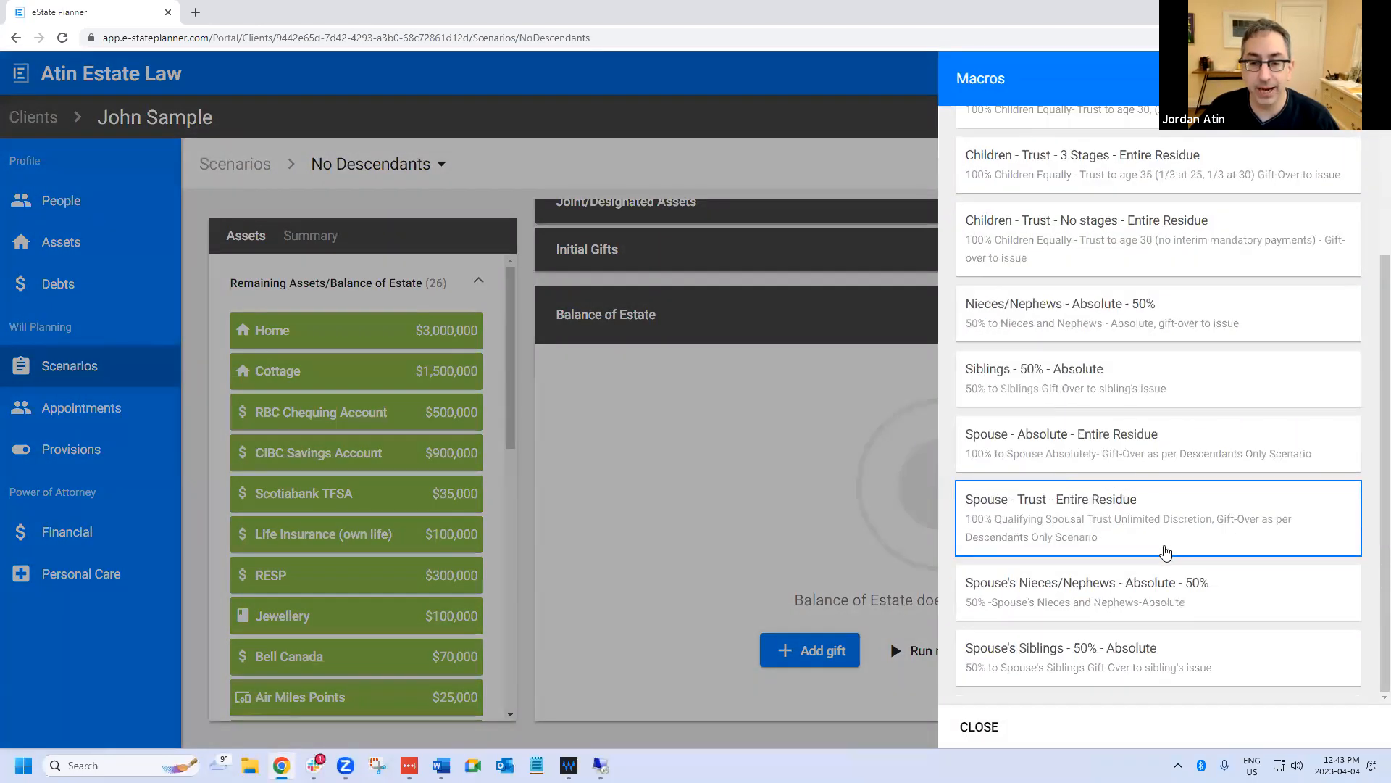
scroll(1165, 553, up, 3)
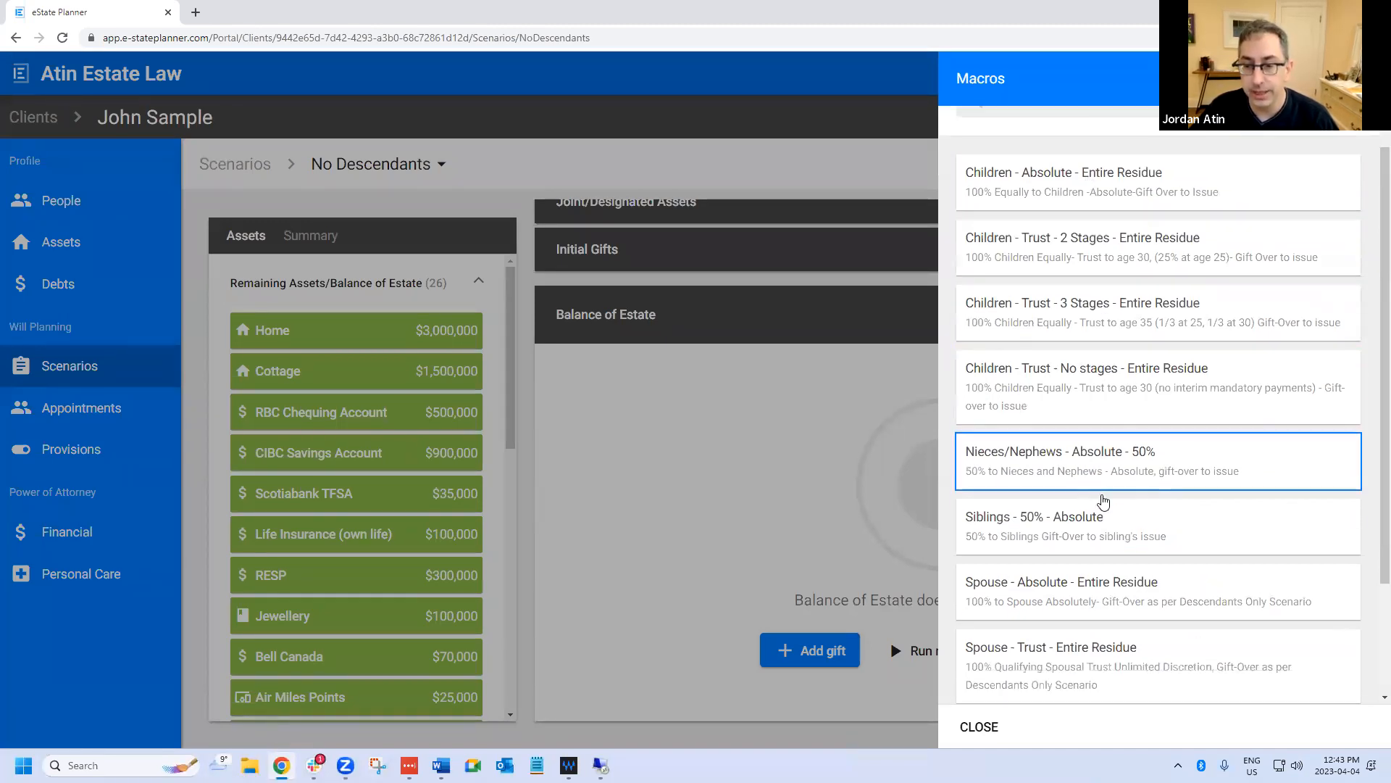
scroll(1105, 508, down, 2)
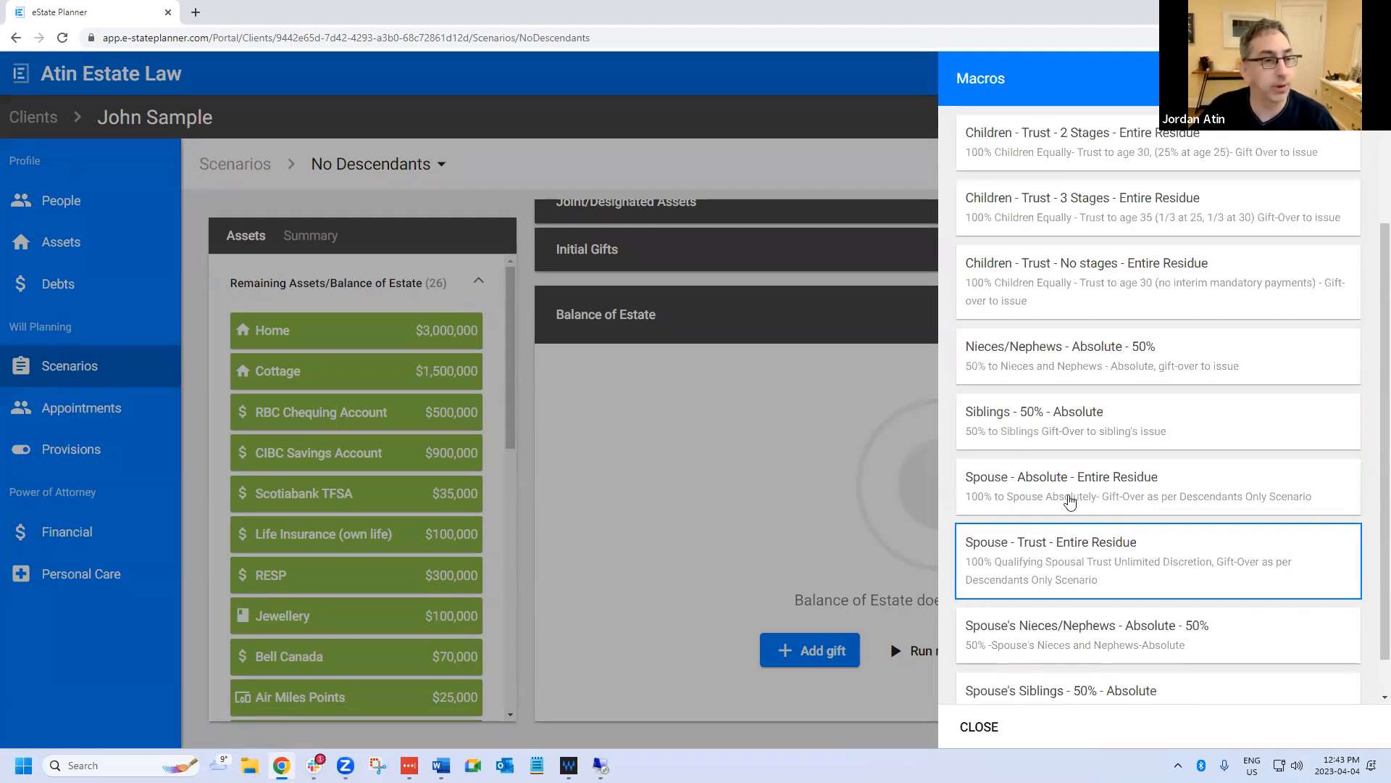
scroll(1079, 221, up, 2)
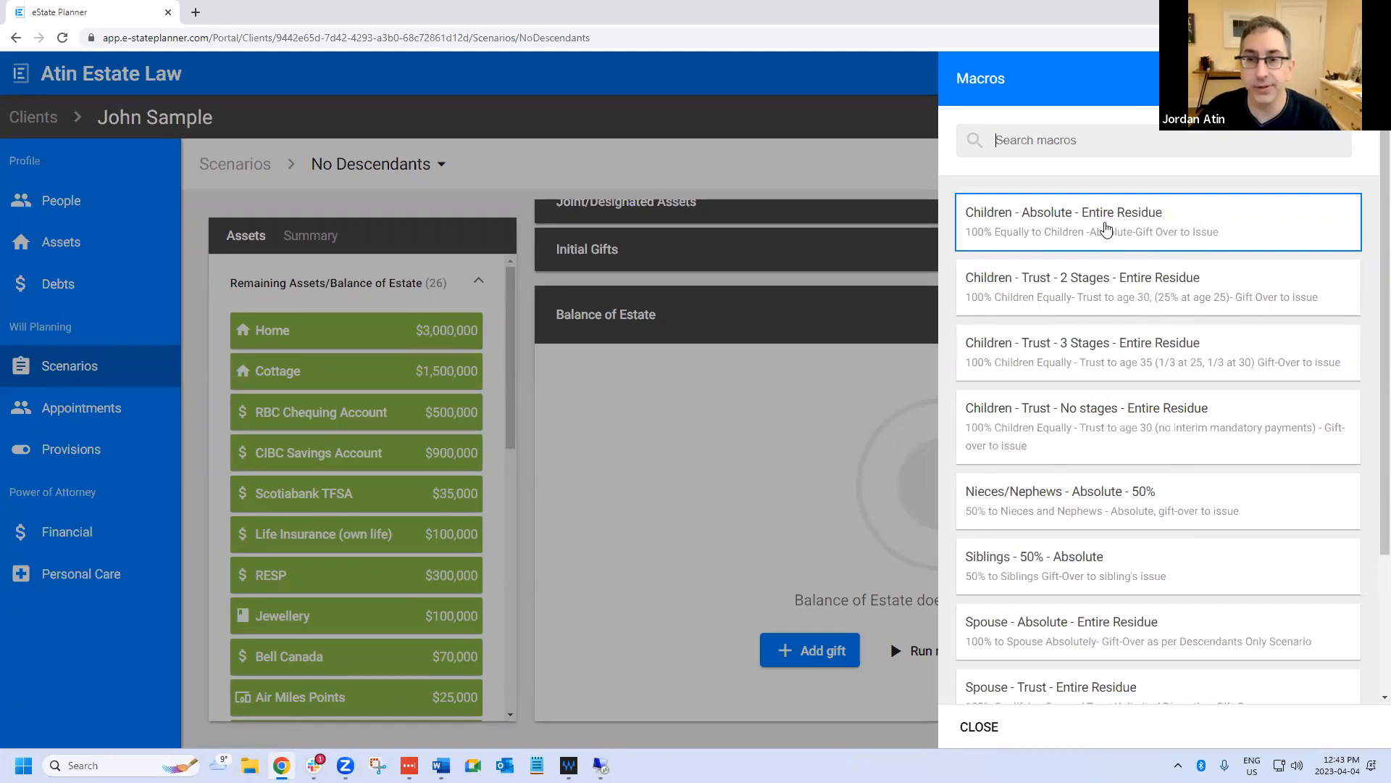
click(850, 682)
- Start a new balance-of-estate gift in the No Descendants scenario with the Children class as beneficiary
click(819, 649)
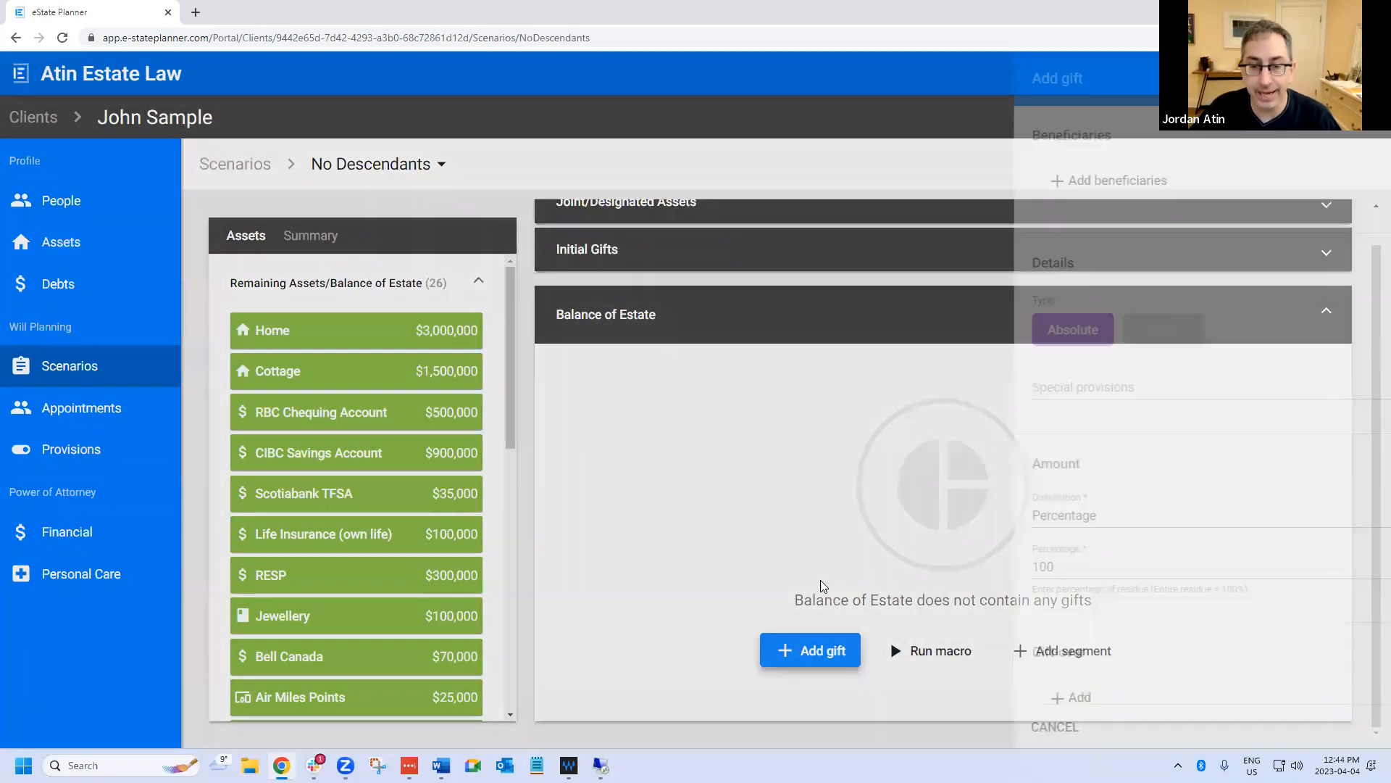
click(1096, 190)
click(1071, 243)
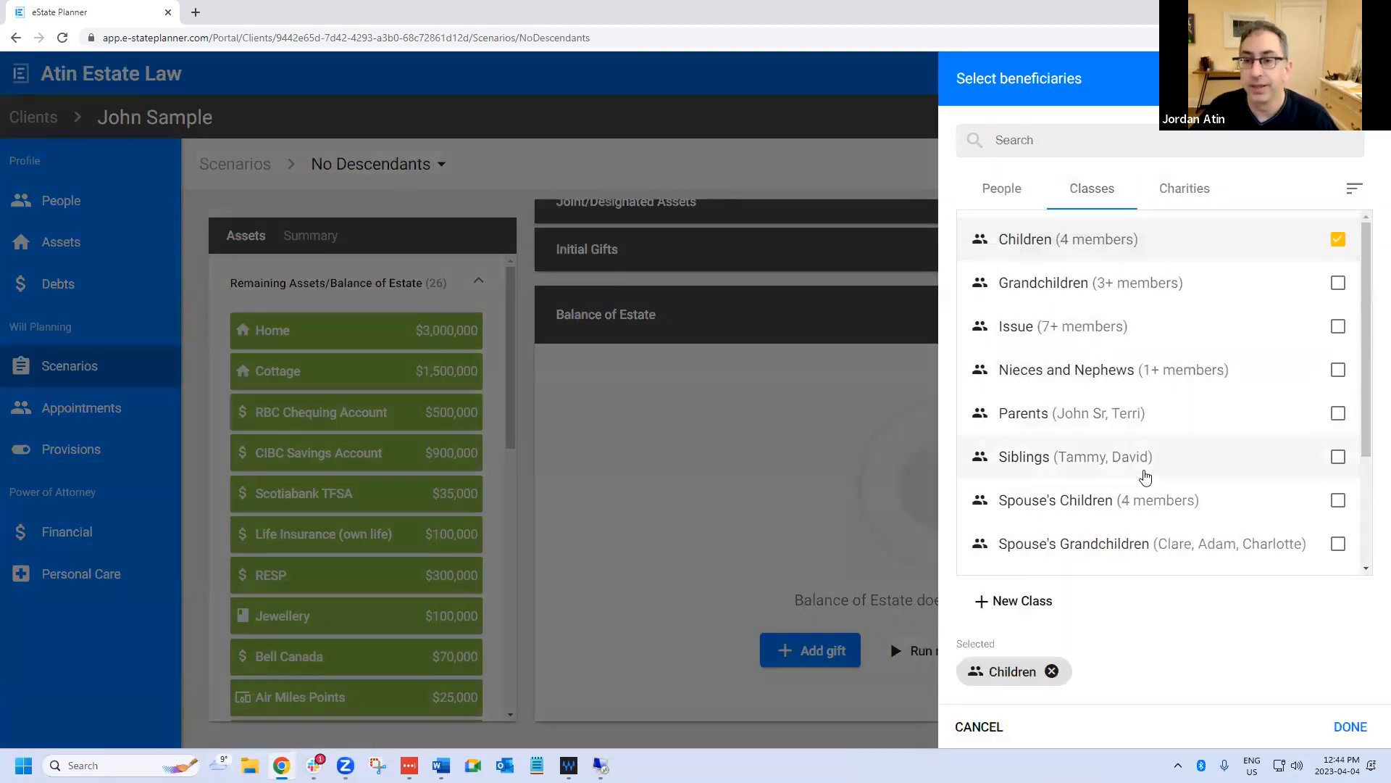
click(1348, 726)
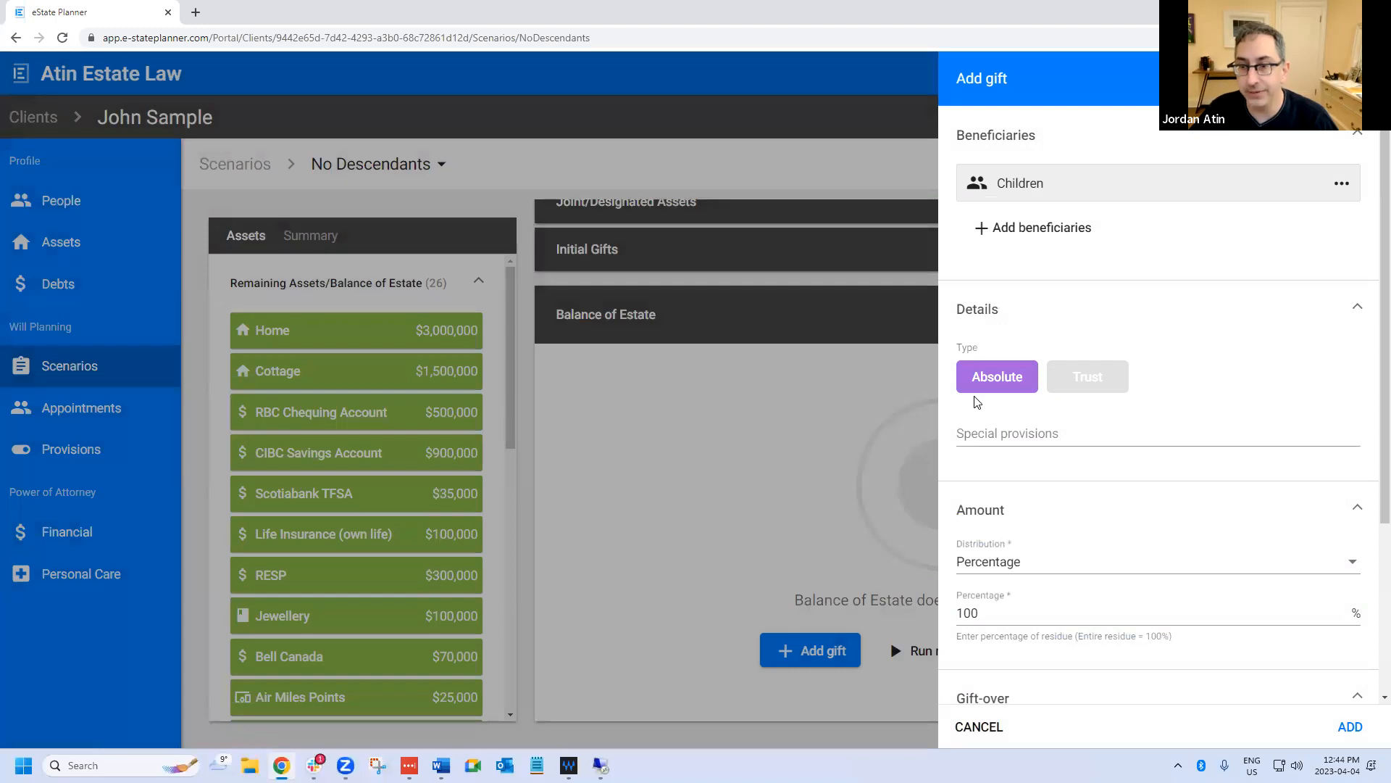
- Add the beneficiary's issue as a gift-over for the children's gift, ahead of the other class members
scroll(977, 402, down, 3)
click(1000, 540)
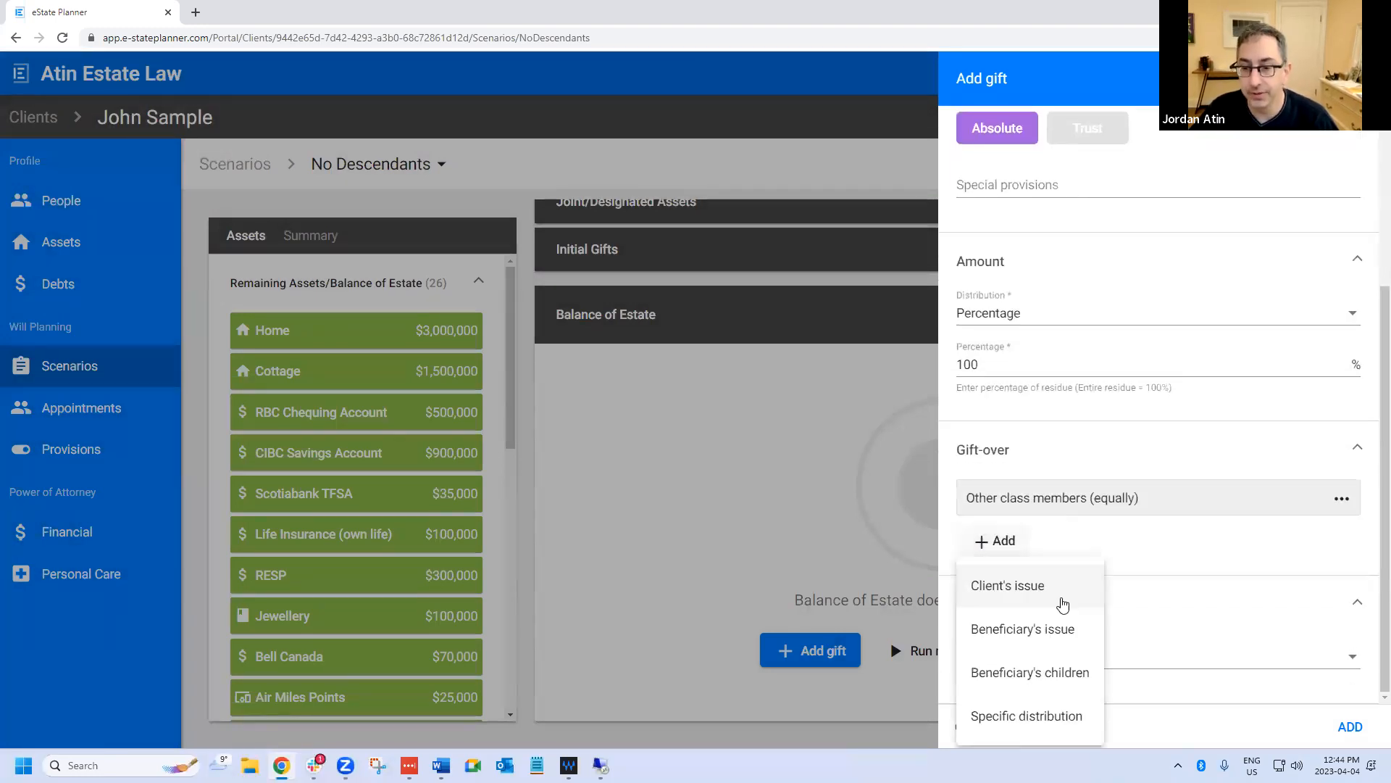
click(1066, 630)
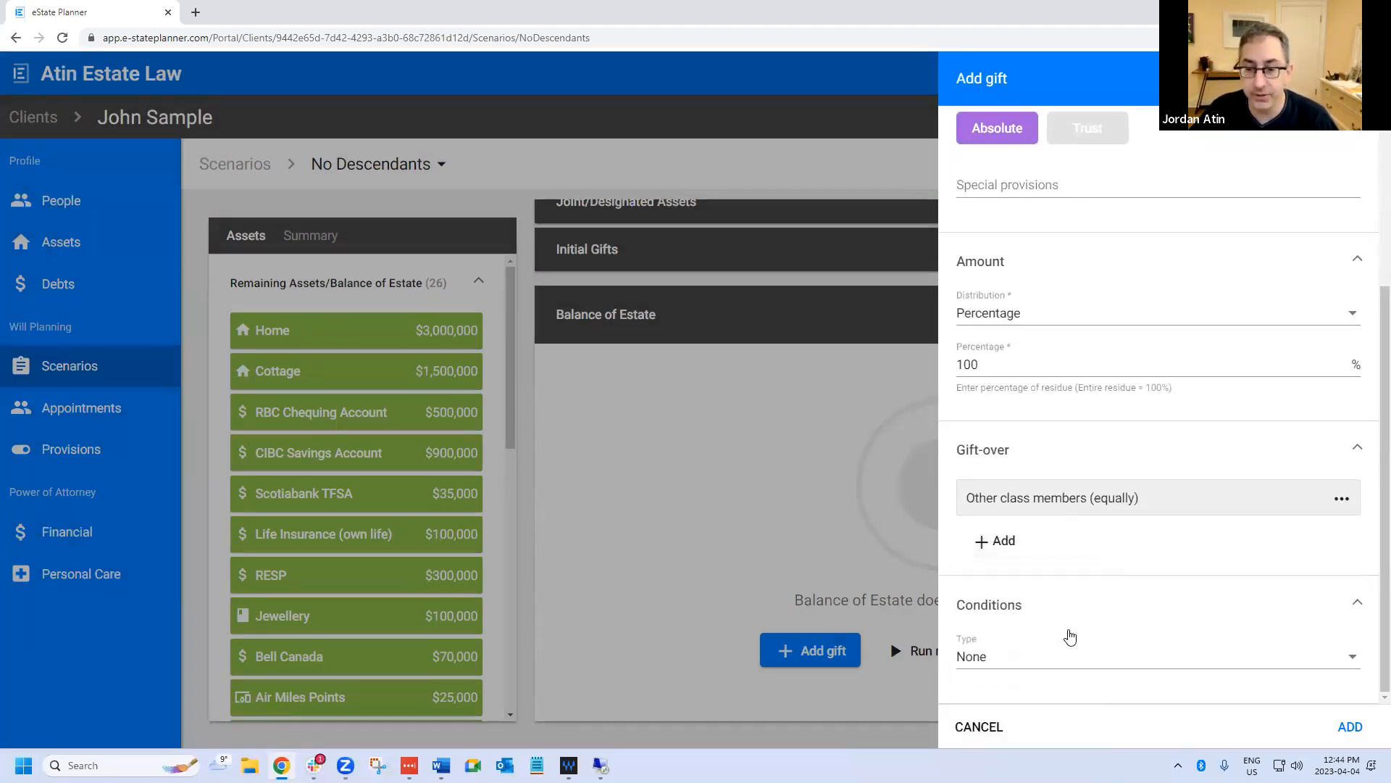
scroll(1070, 636, up, 1)
click(1000, 620)
click(1029, 491)
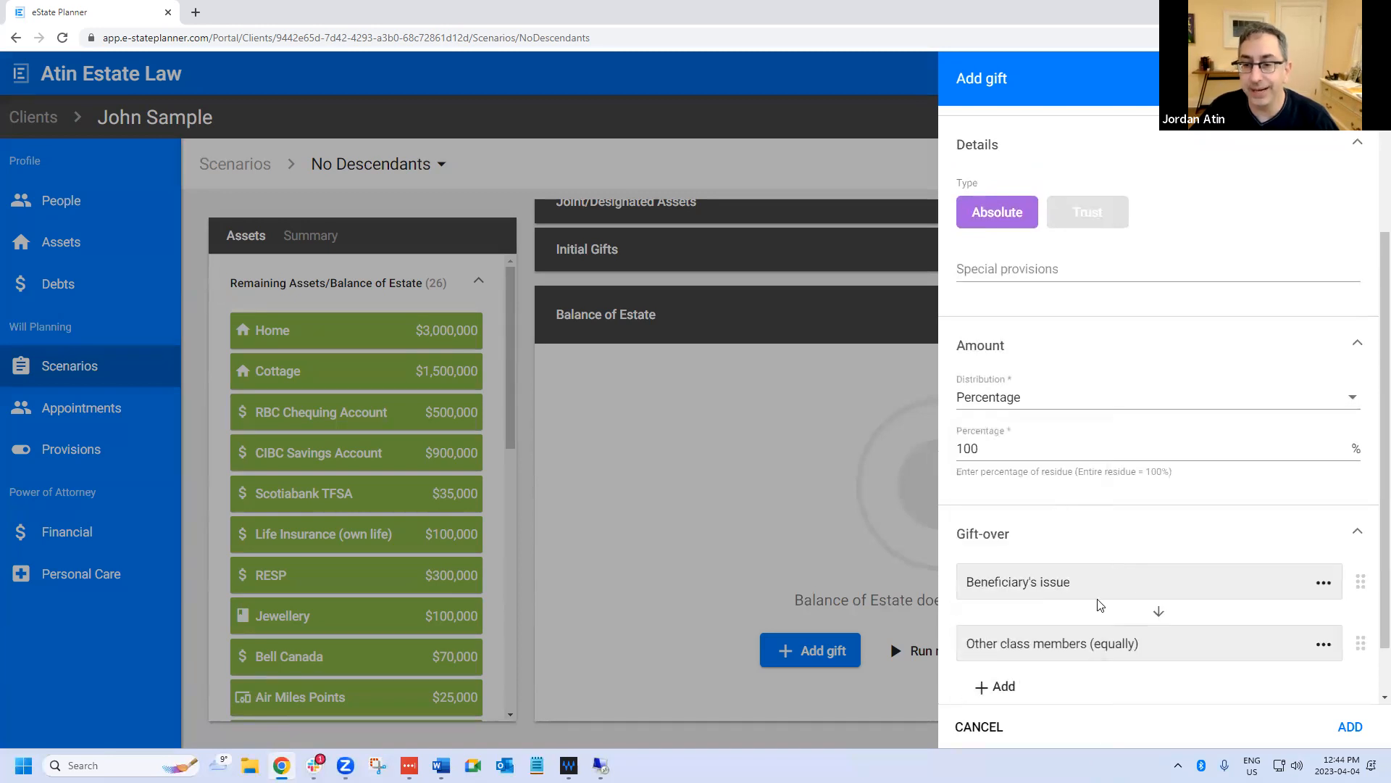
- Discard the unfinished manual gift and run the "Children - Absolute - Entire Residue" macro for the balance of estate
click(986, 721)
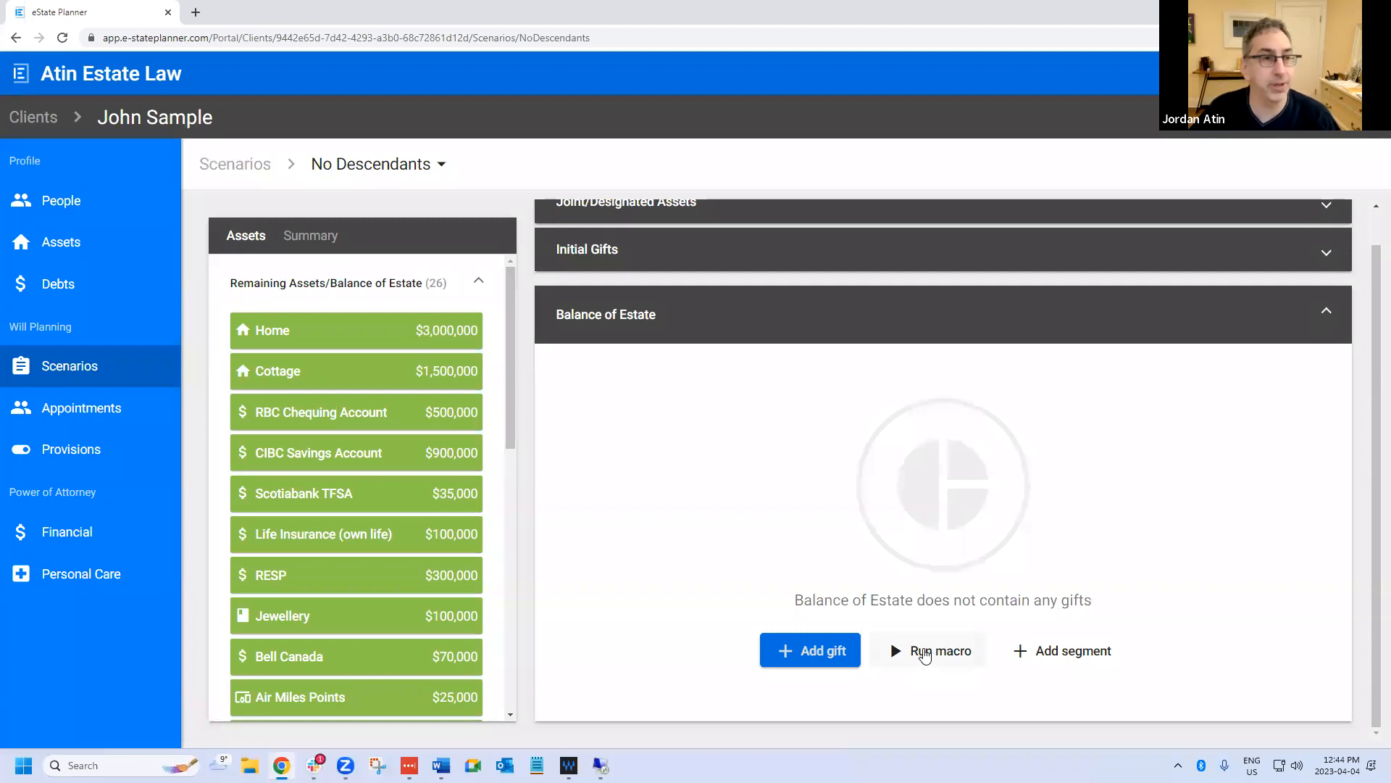
click(939, 652)
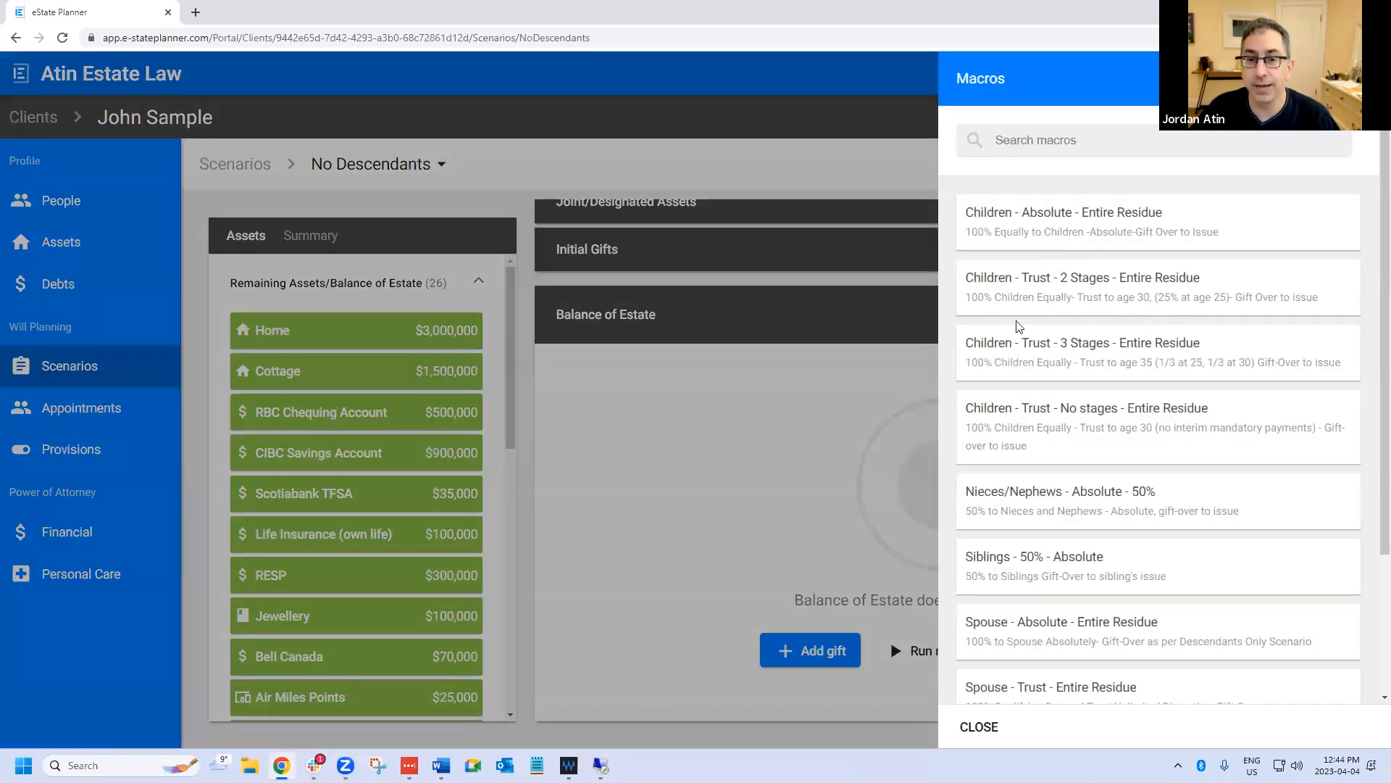
click(1029, 218)
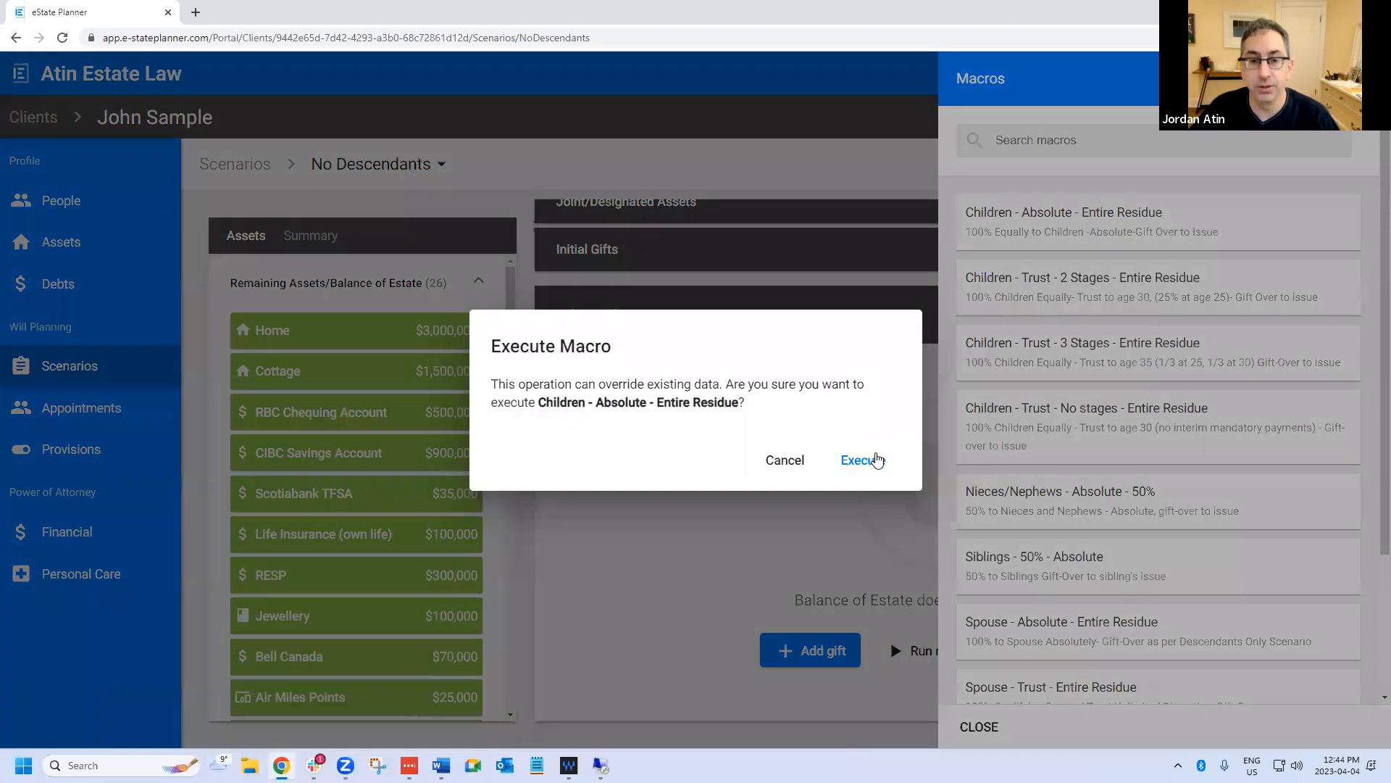
click(862, 459)
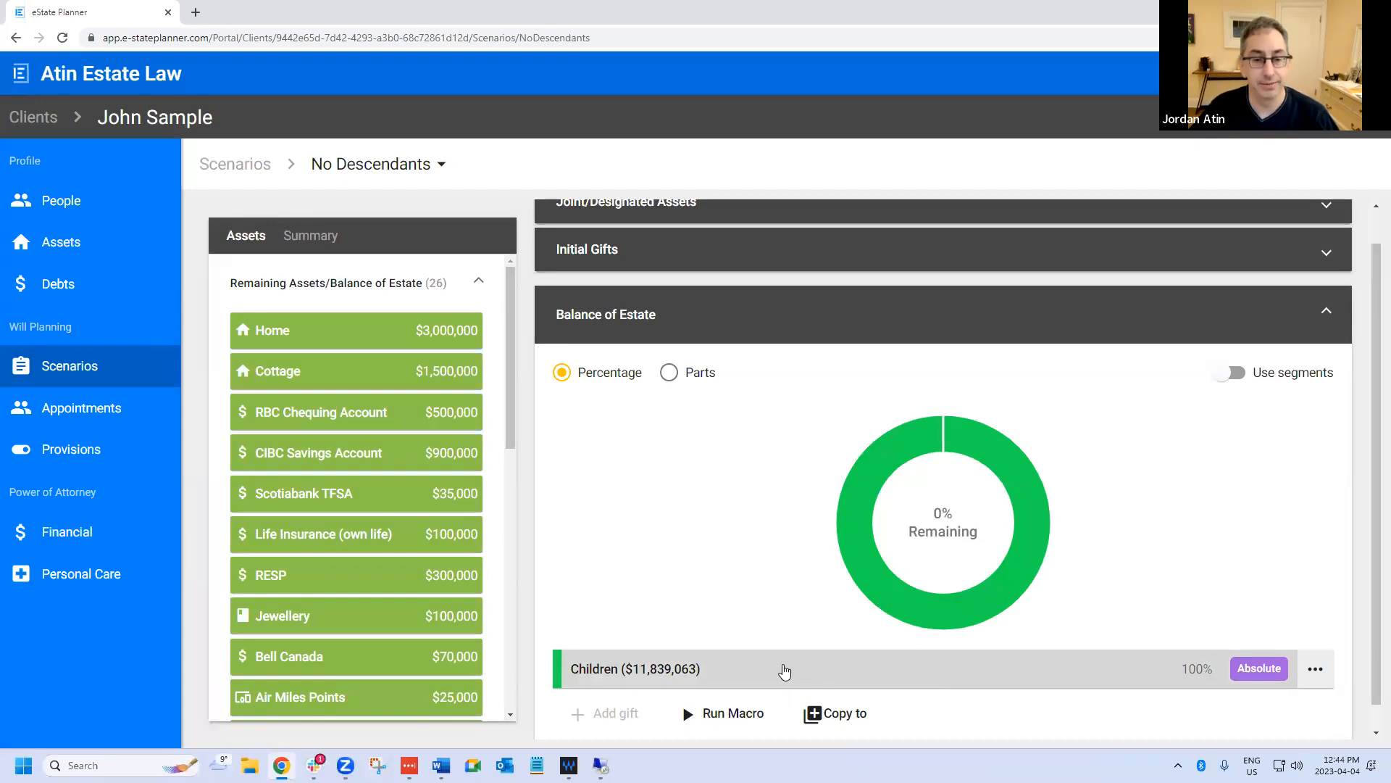
- Review the children's absolute gift, checking its beneficiaries, amount, gift-over order and conditions, without changing anything
click(784, 669)
scroll(1114, 468, down, 3)
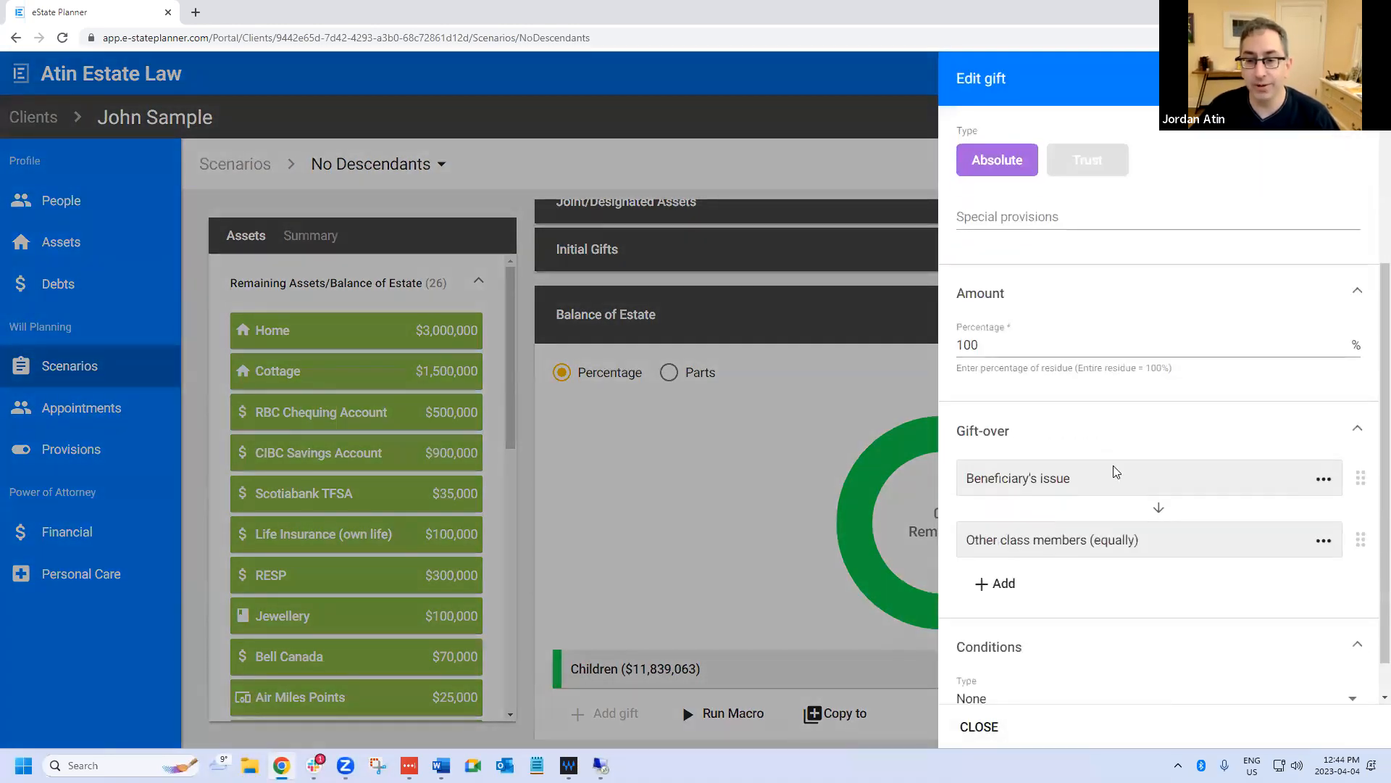
scroll(1124, 435, up, 4)
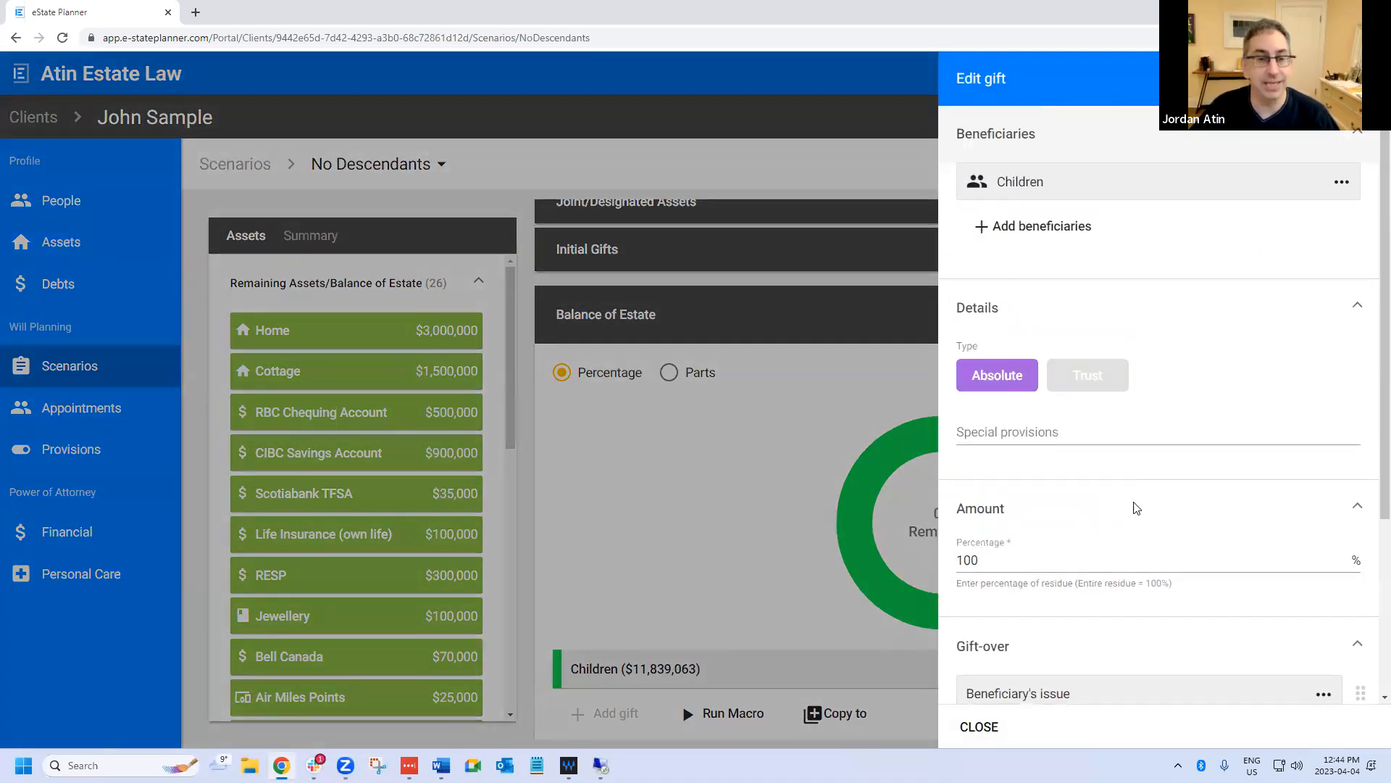
scroll(1134, 507, down, 4)
click(979, 727)
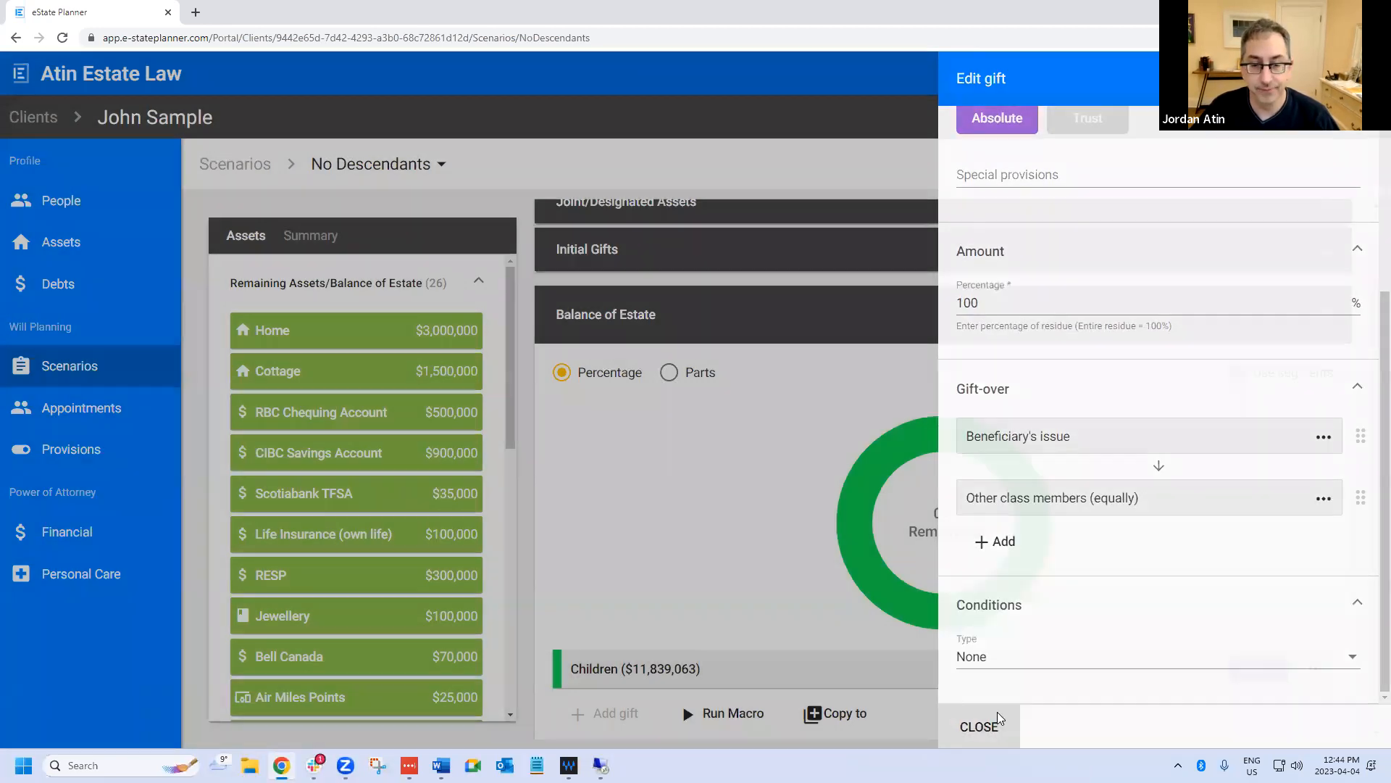
- Remove the children's absolute gift and run the "Children - Trust - No stages - Entire Residue" macro instead
click(1316, 669)
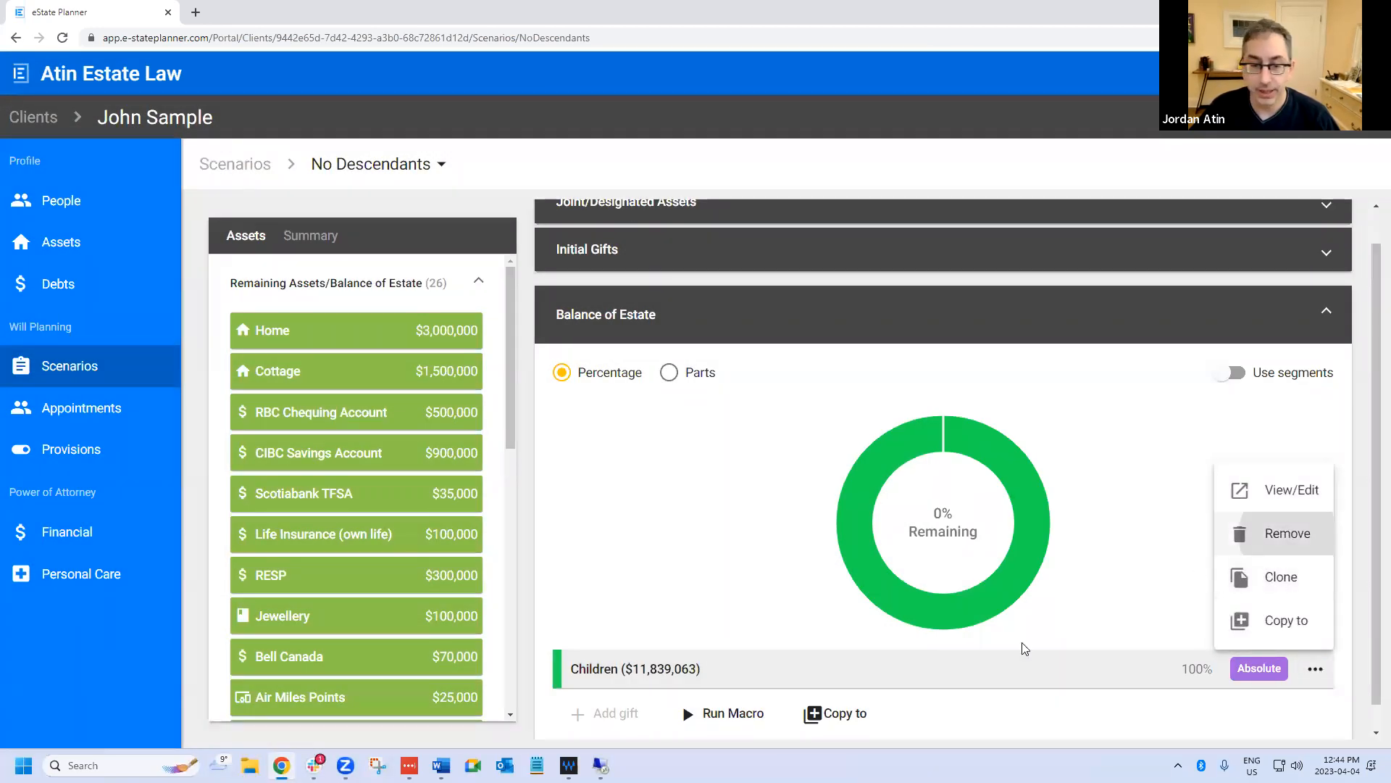
click(1288, 538)
click(742, 452)
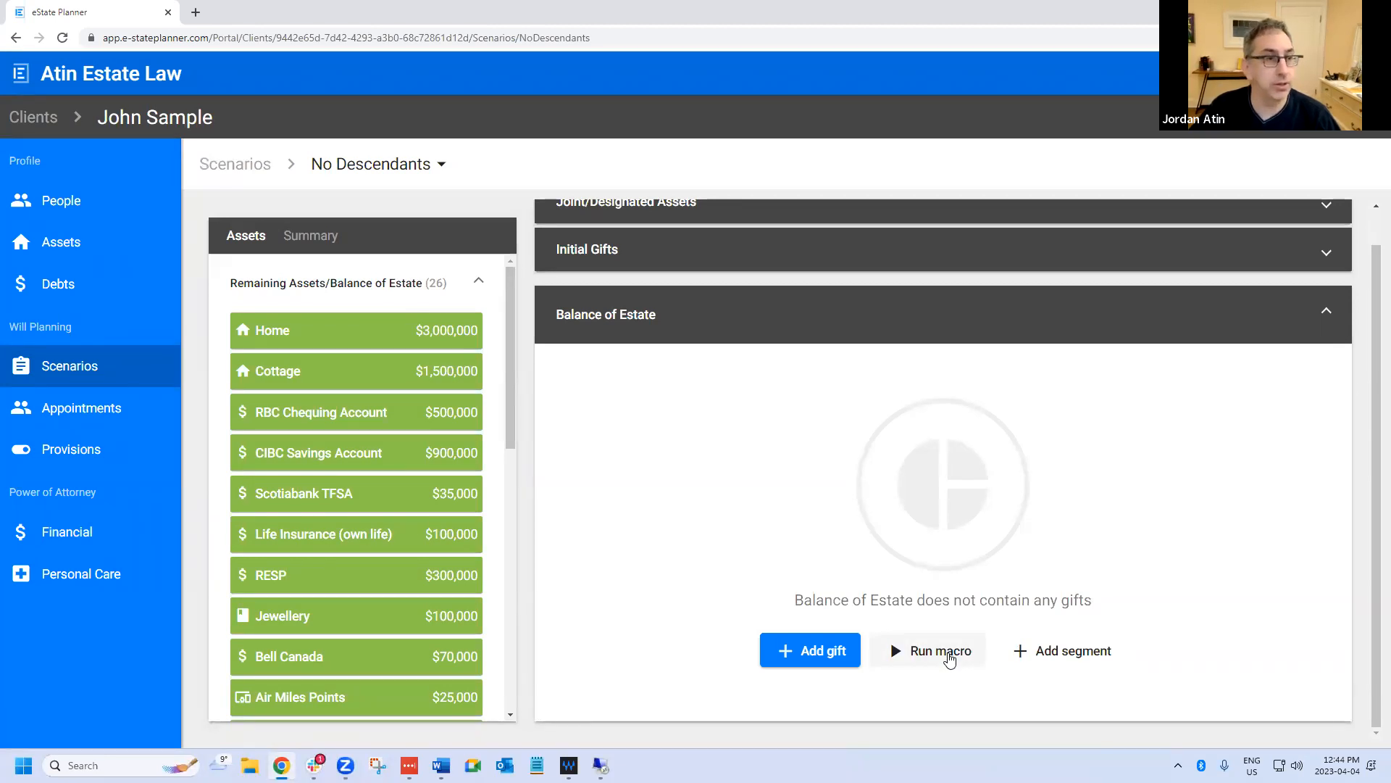
click(950, 652)
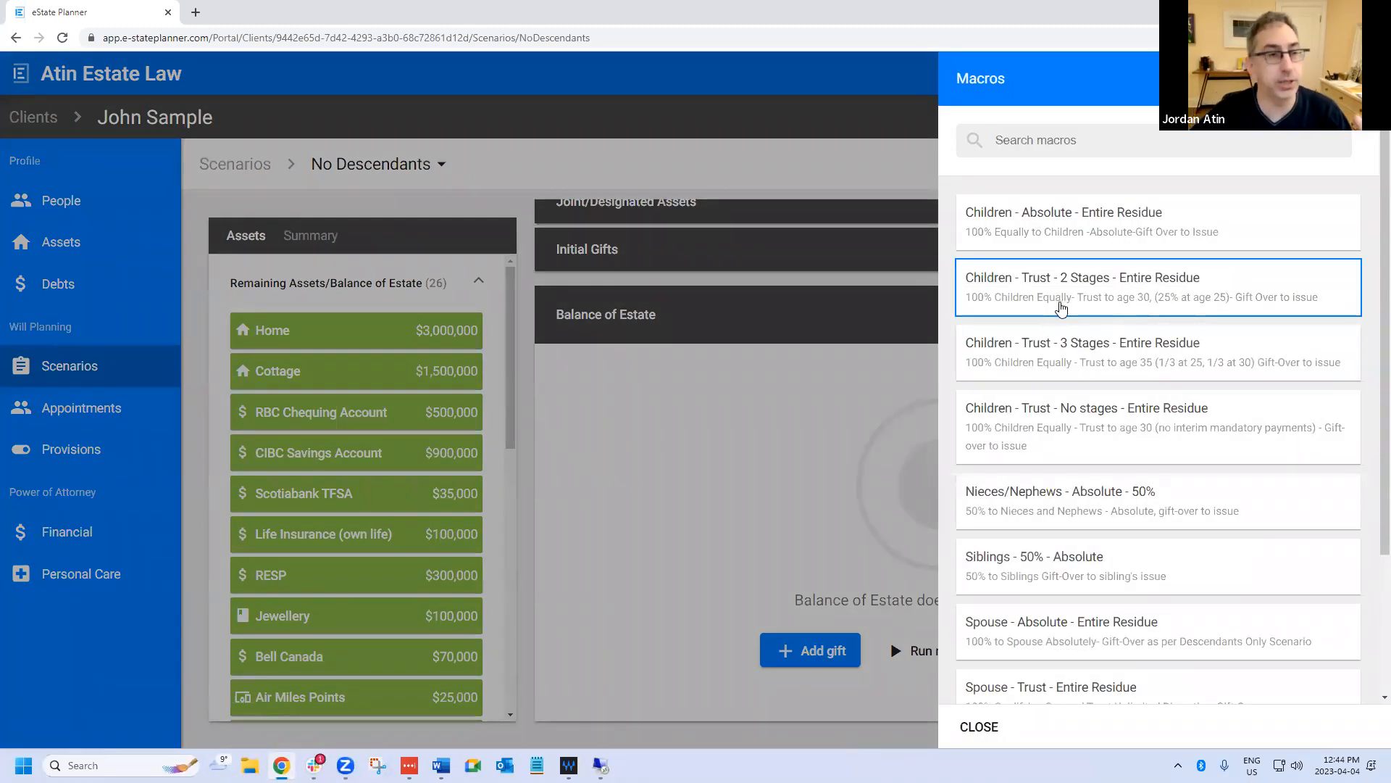
click(1121, 439)
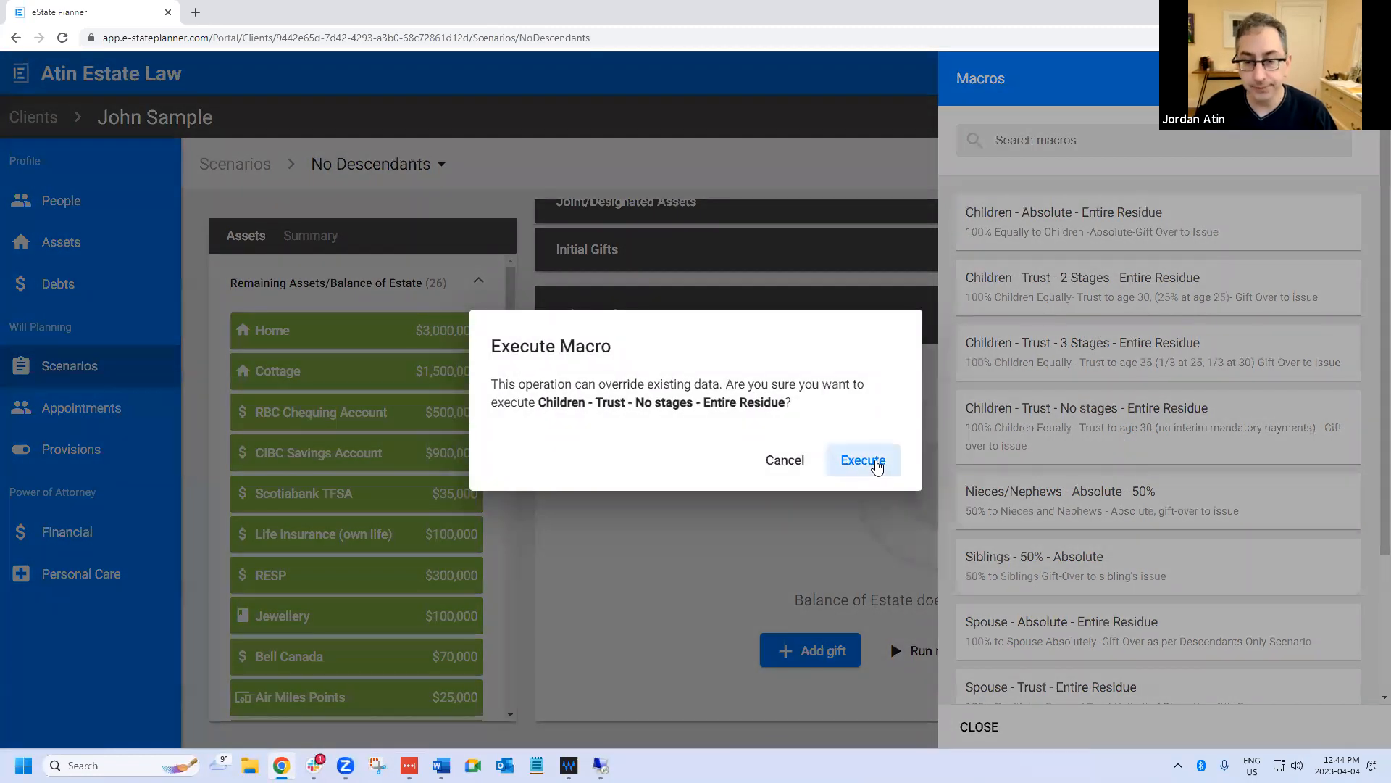
click(860, 460)
- Set the children's trust to end when the beneficiary reaches age 25 and save the gift
click(746, 670)
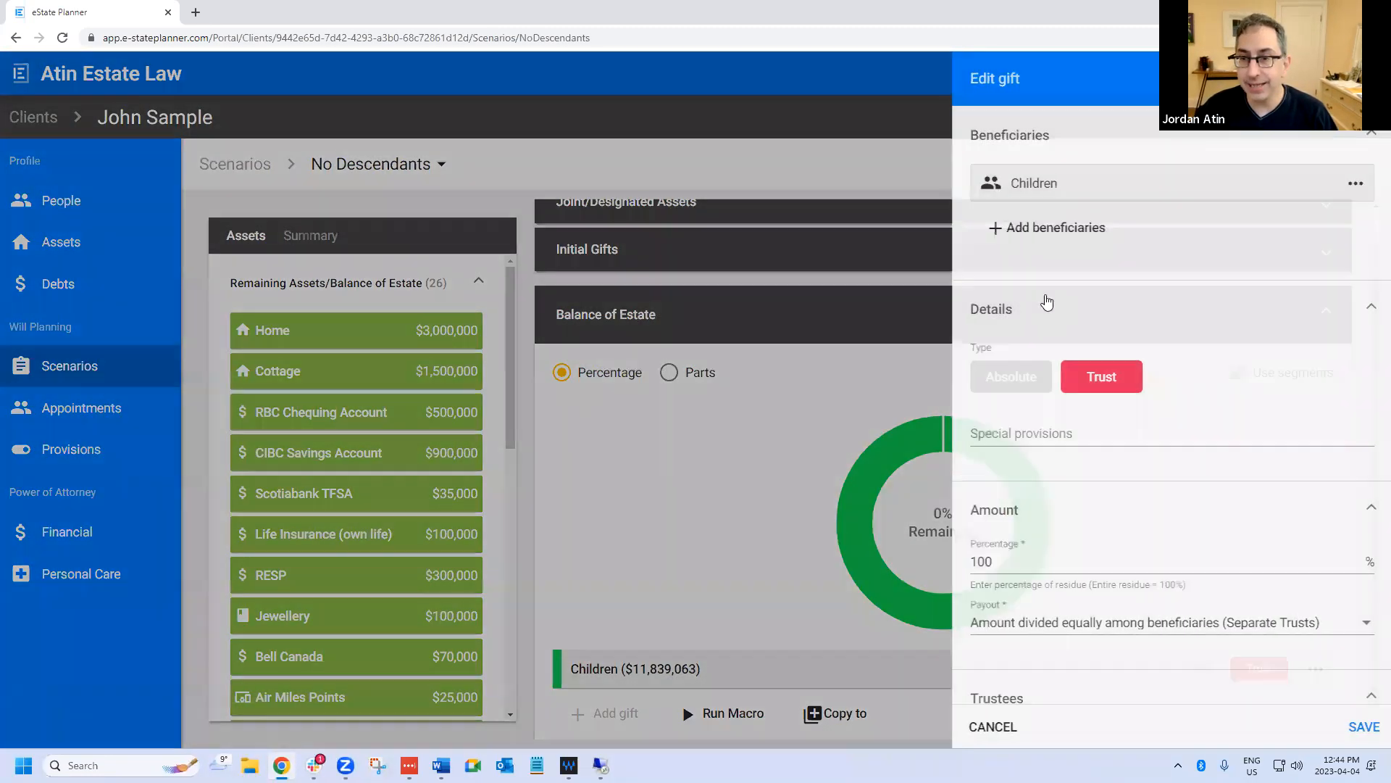
scroll(1072, 246, down, 3)
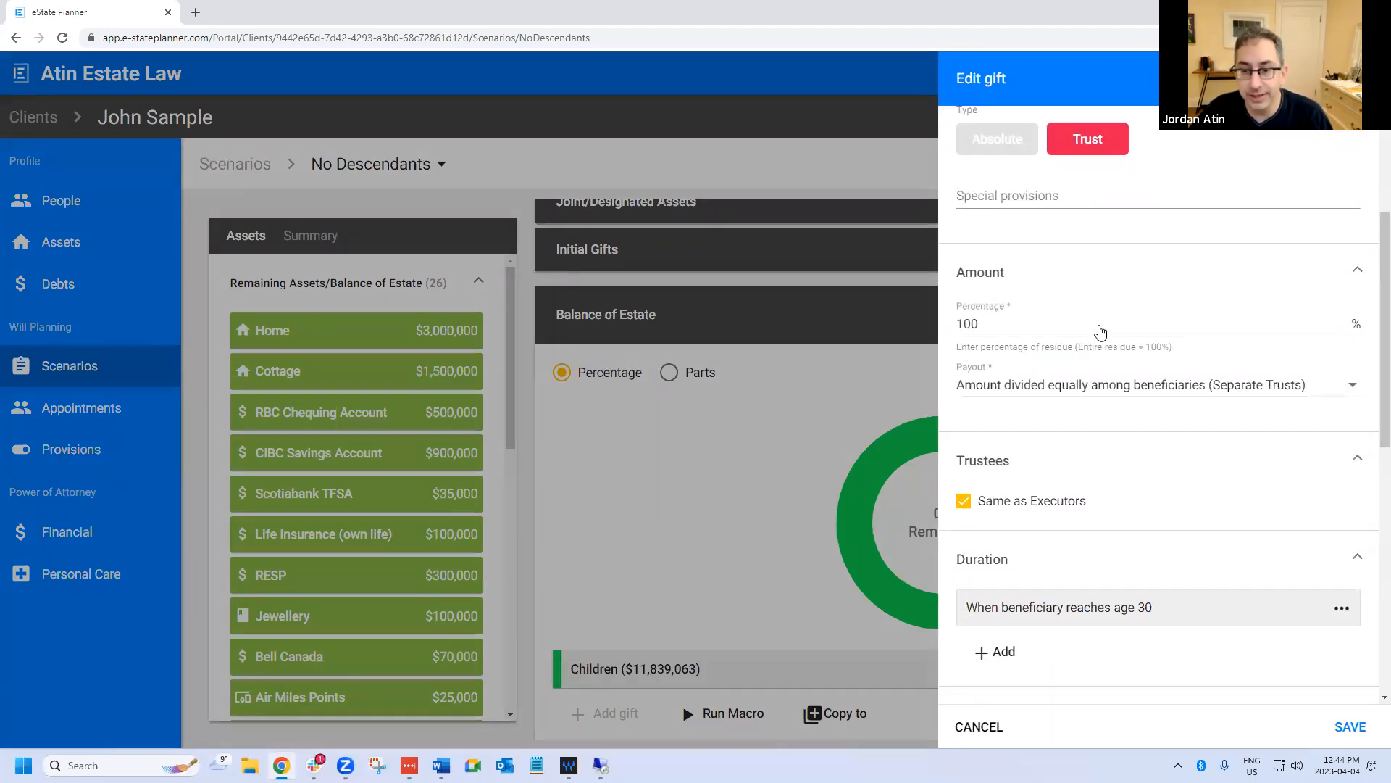
scroll(1101, 348, down, 3)
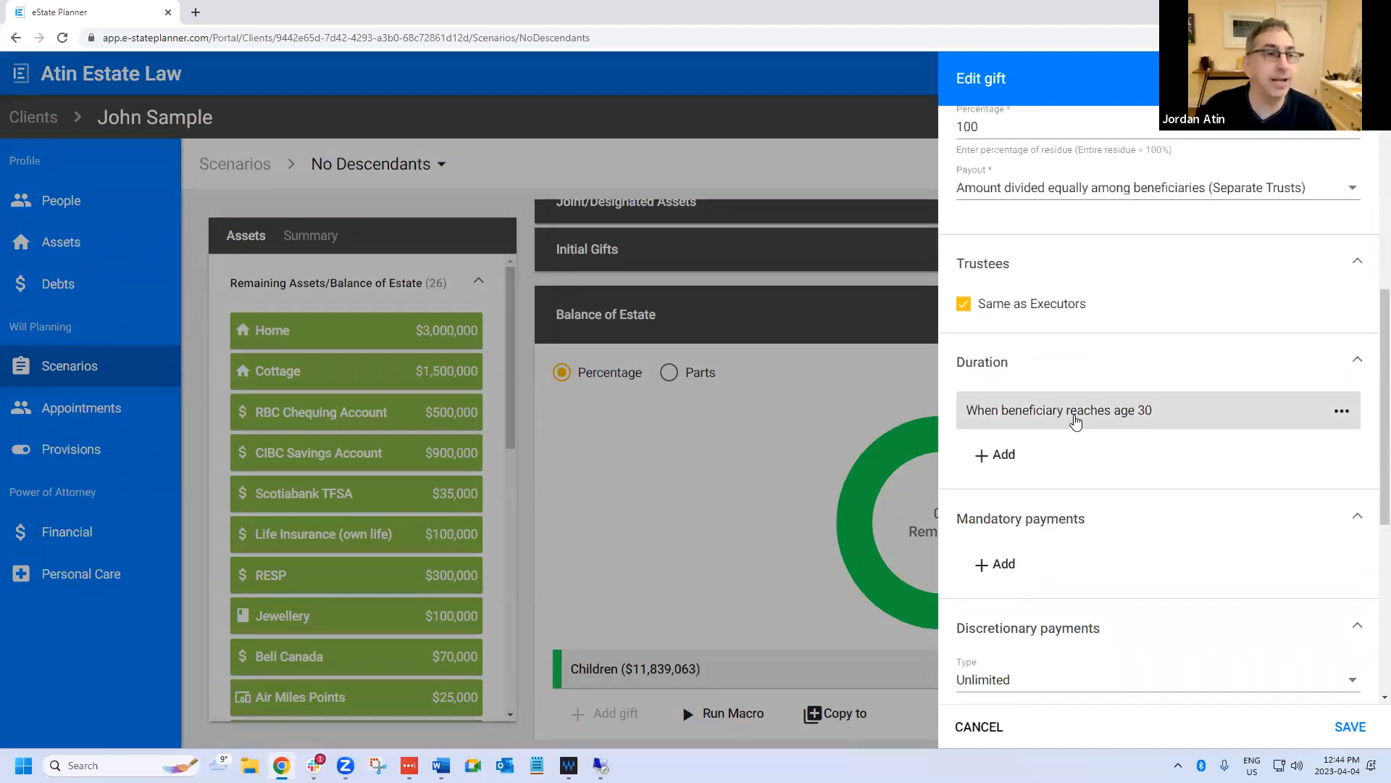
click(1076, 422)
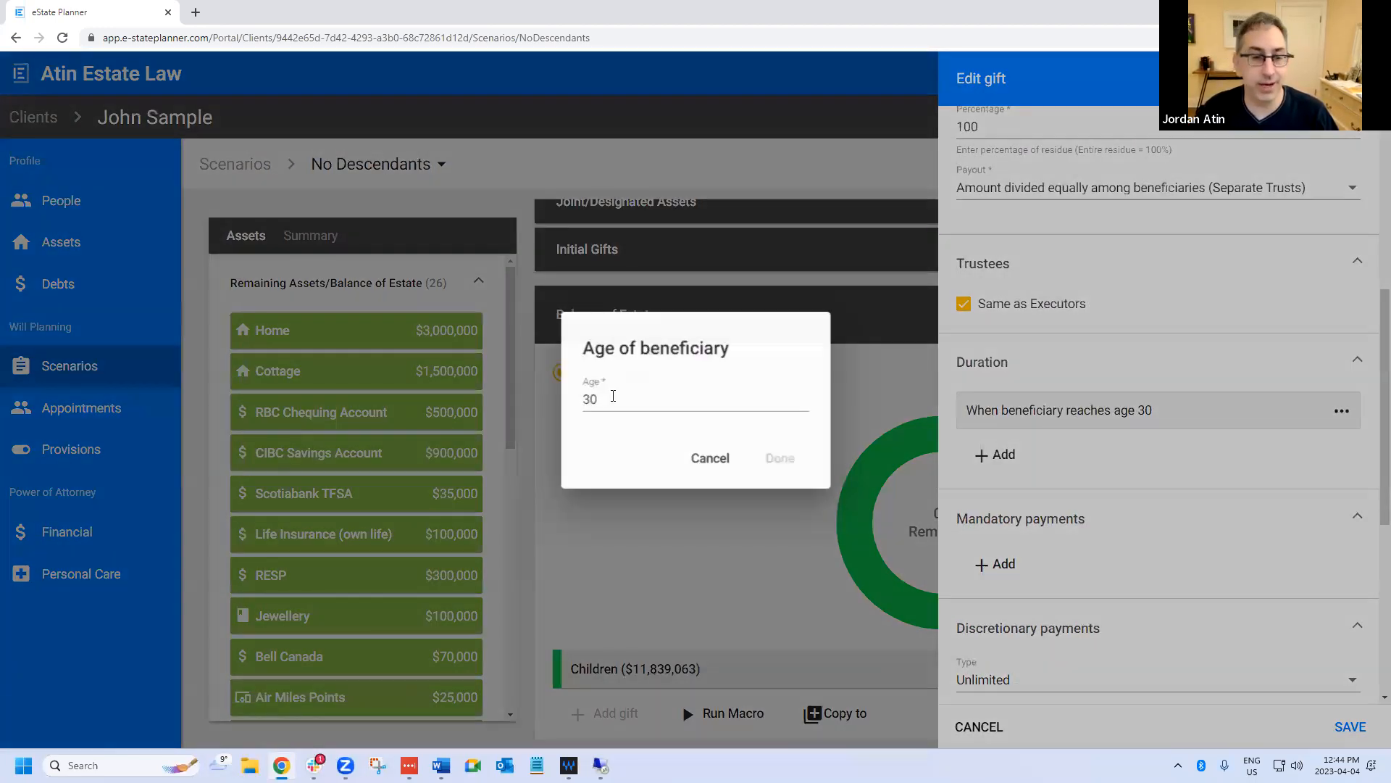
text(25)
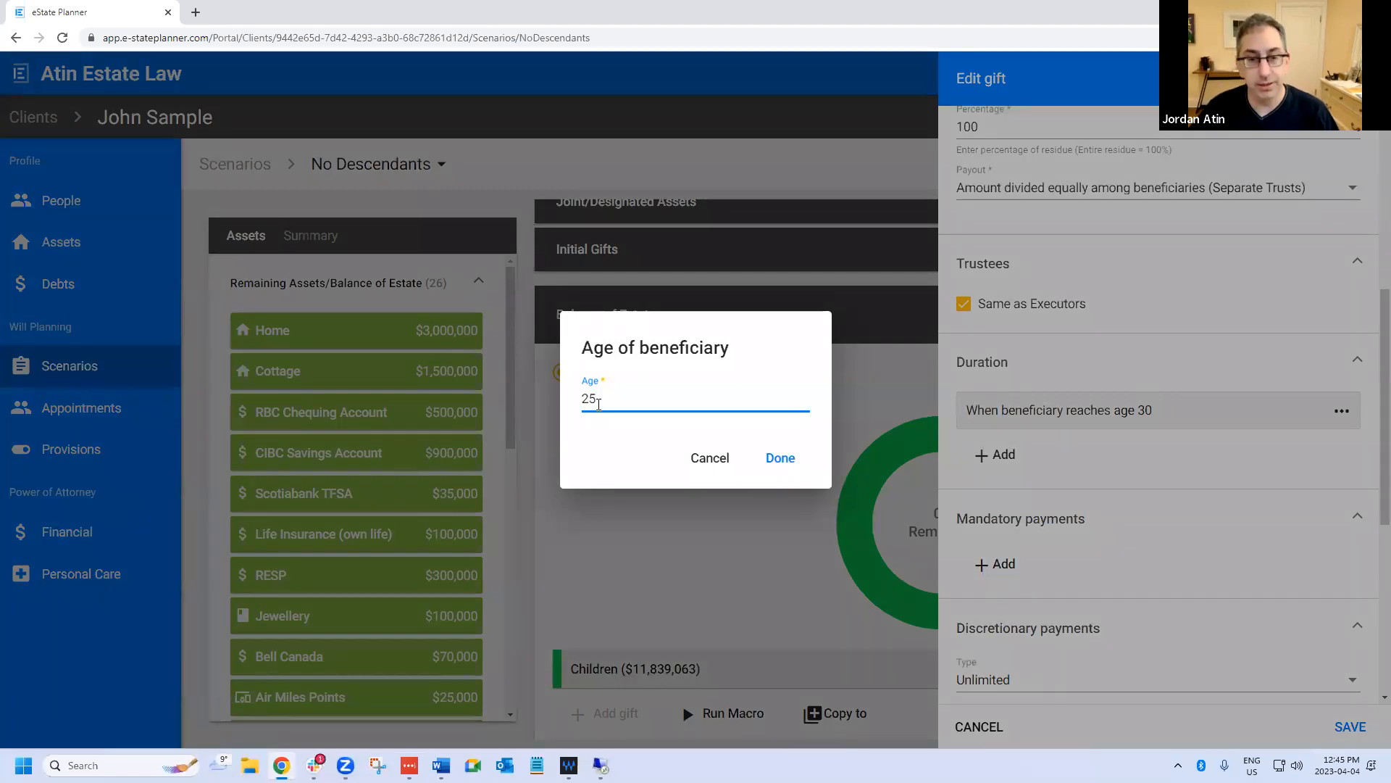
click(781, 458)
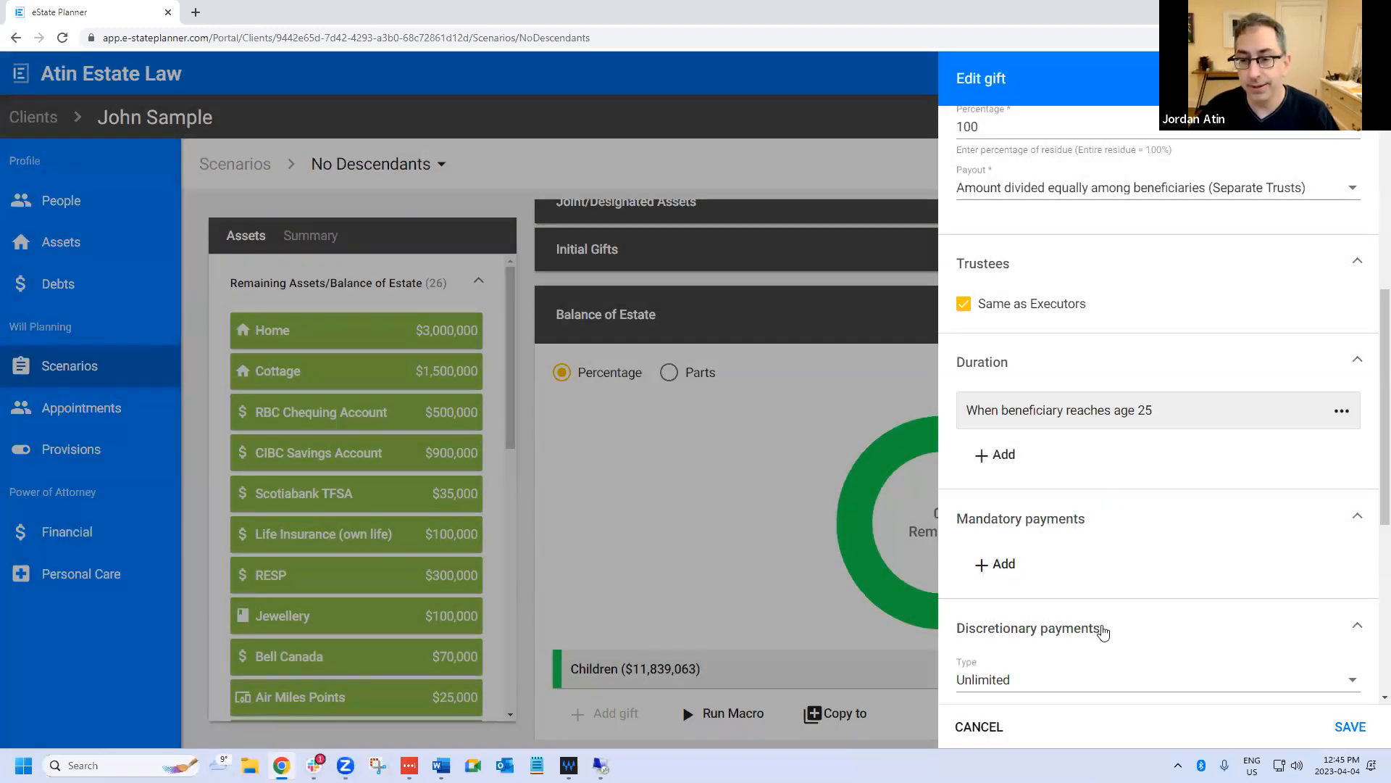
scroll(1103, 632, down, 6)
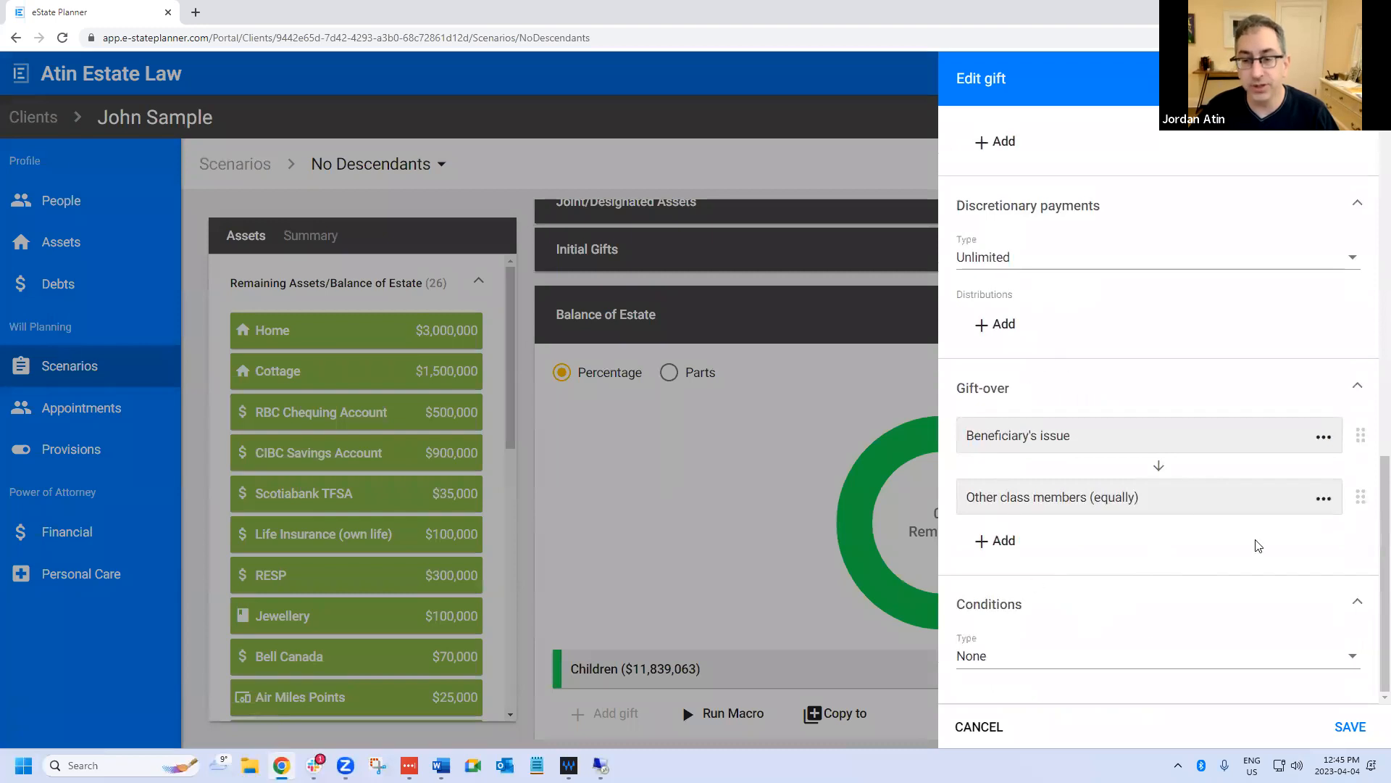
click(1349, 727)
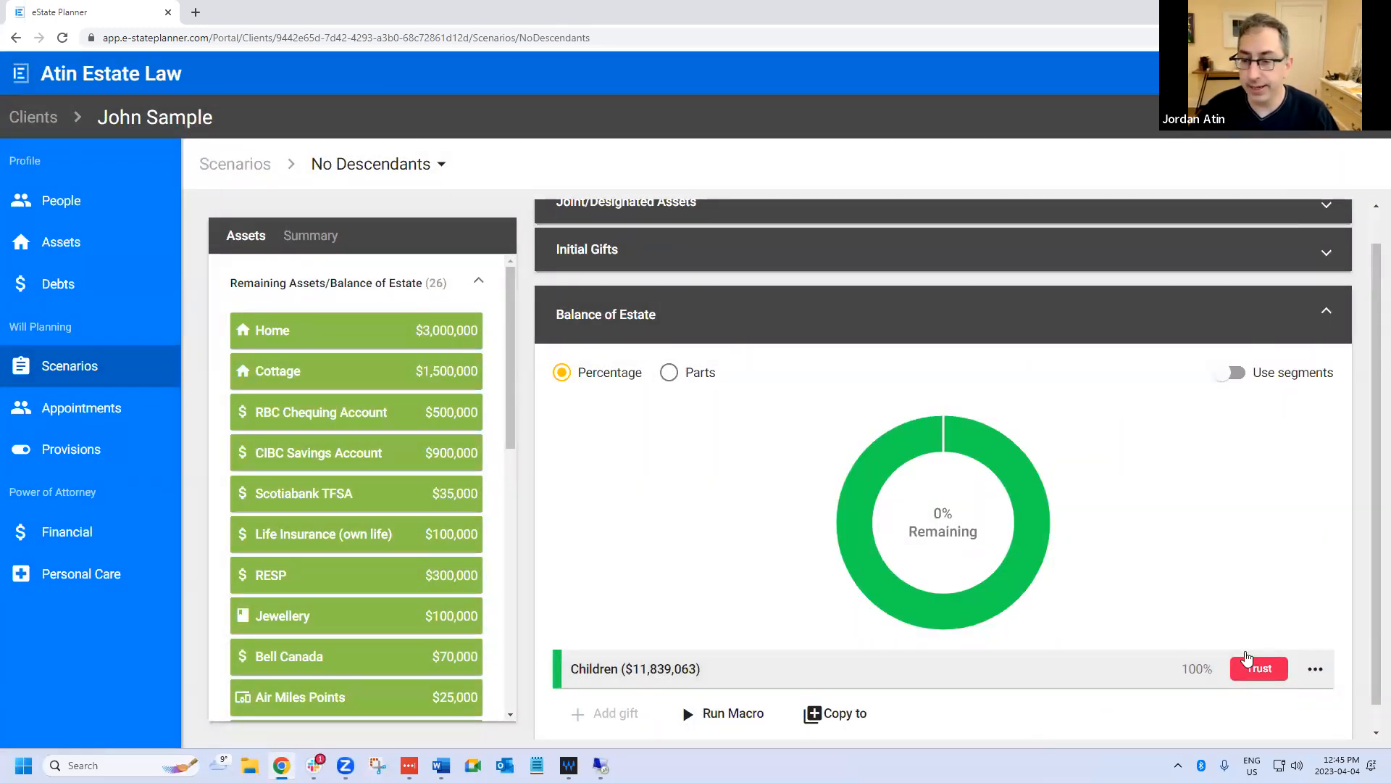
- Remove the children's trust gift and run the "Children - Trust - 3 Stages - Entire Residue" macro instead
click(1316, 669)
click(1297, 538)
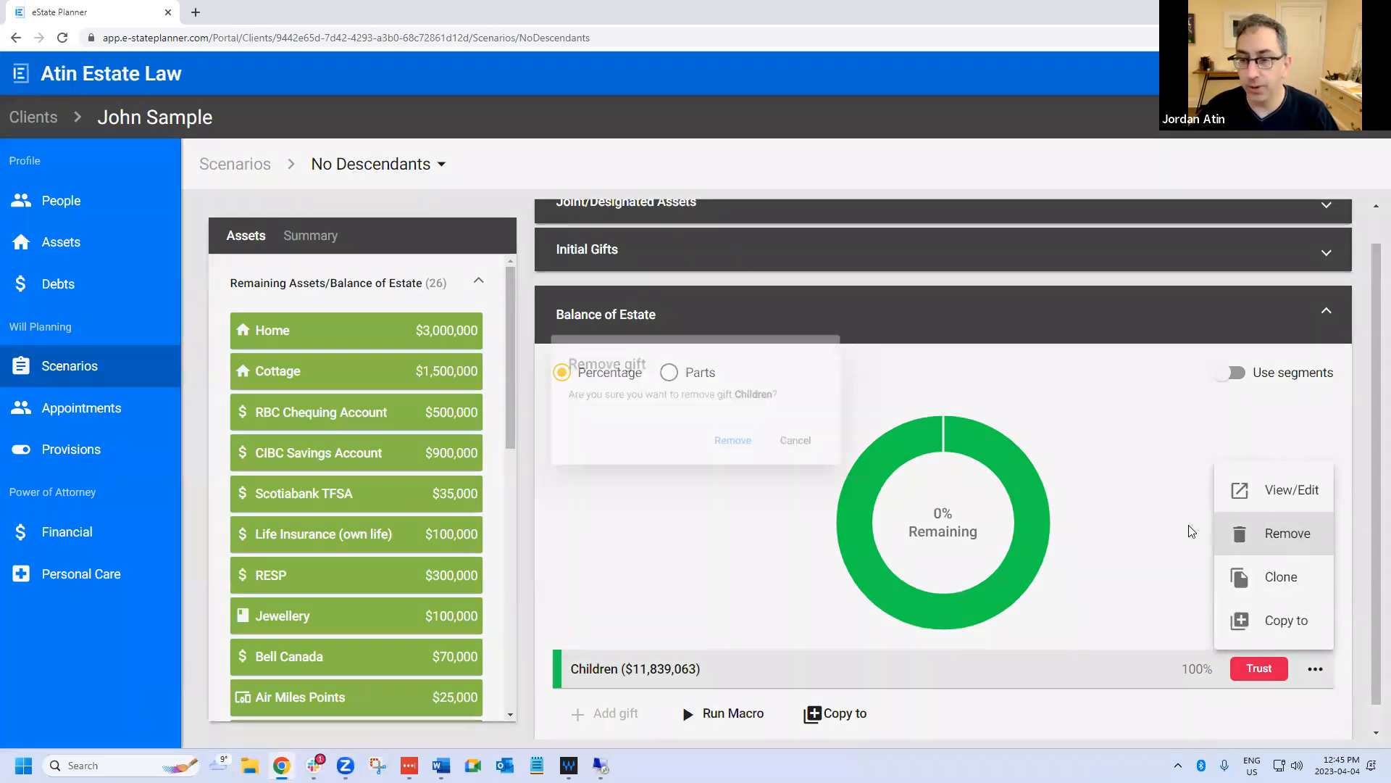
click(741, 451)
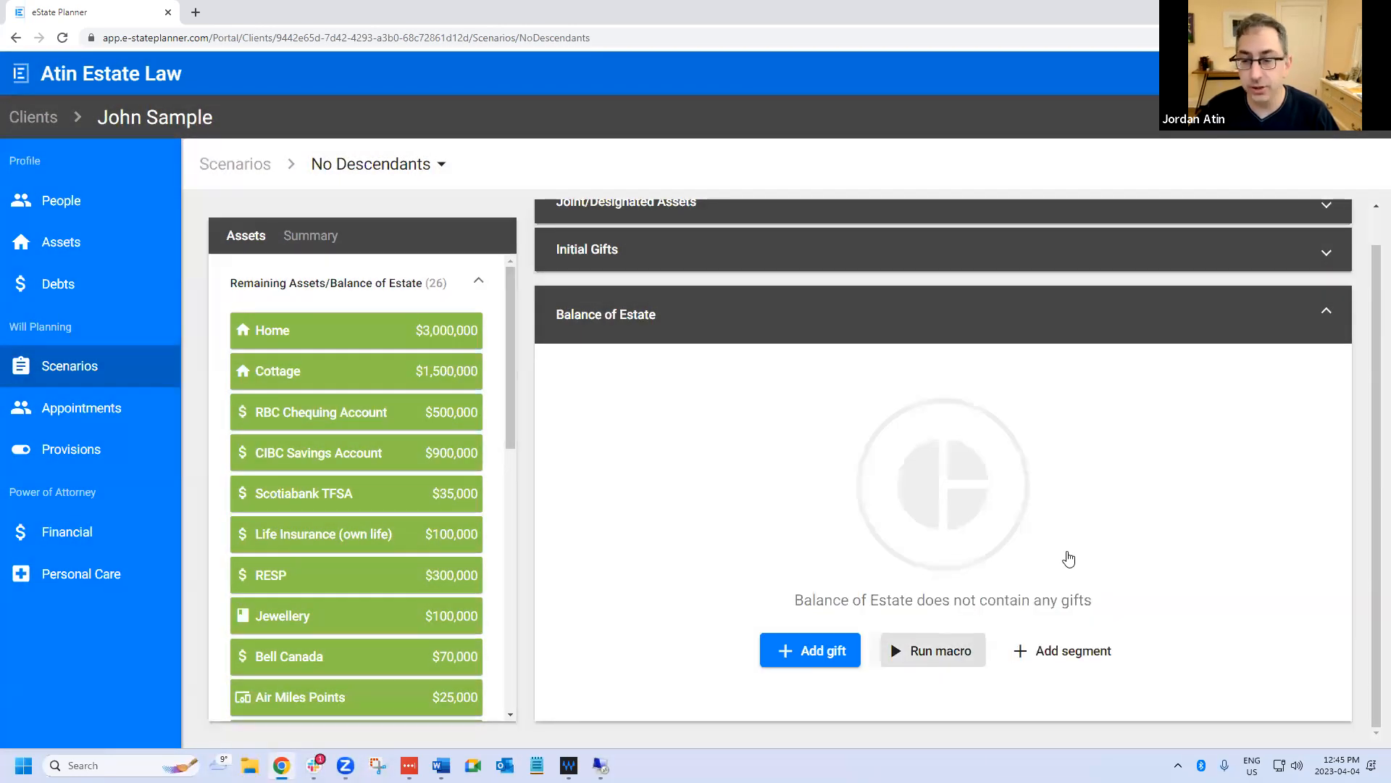
click(915, 650)
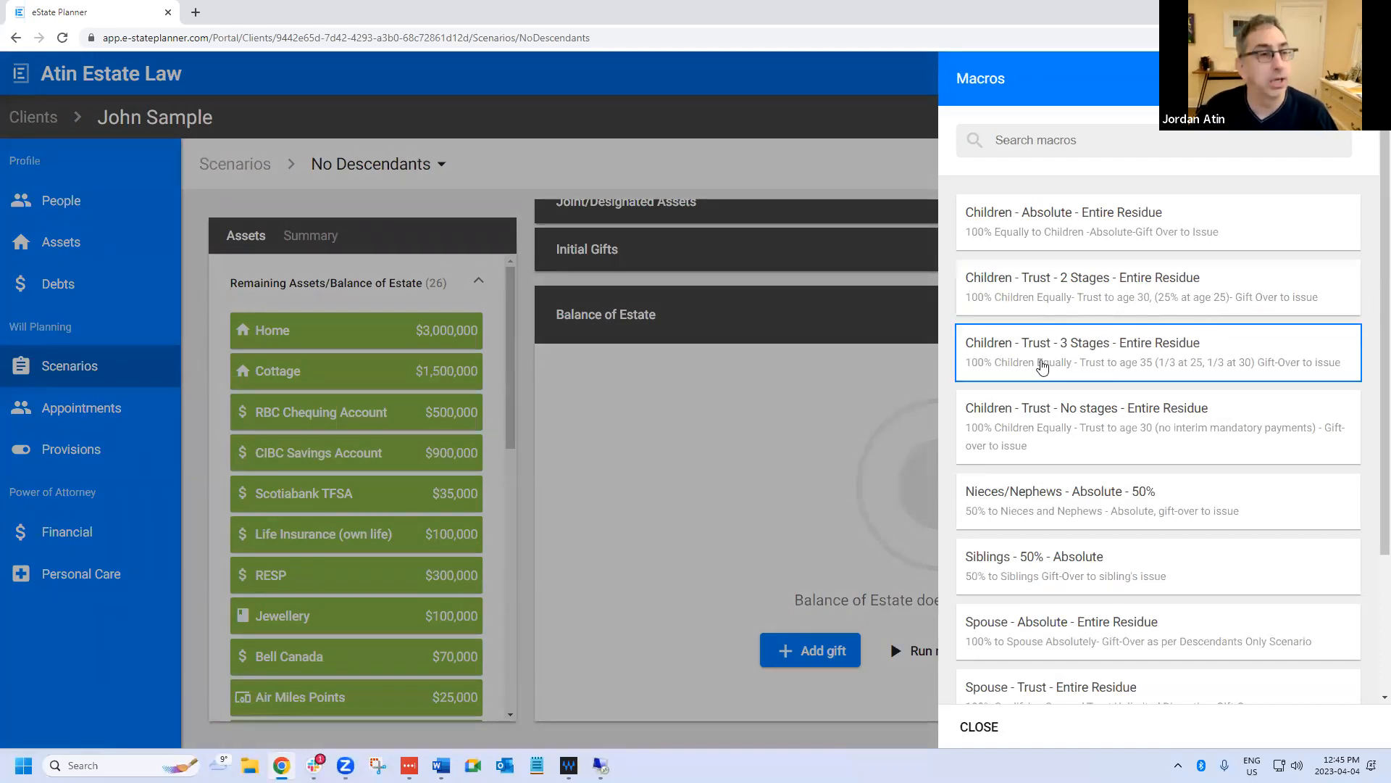
click(976, 353)
click(859, 458)
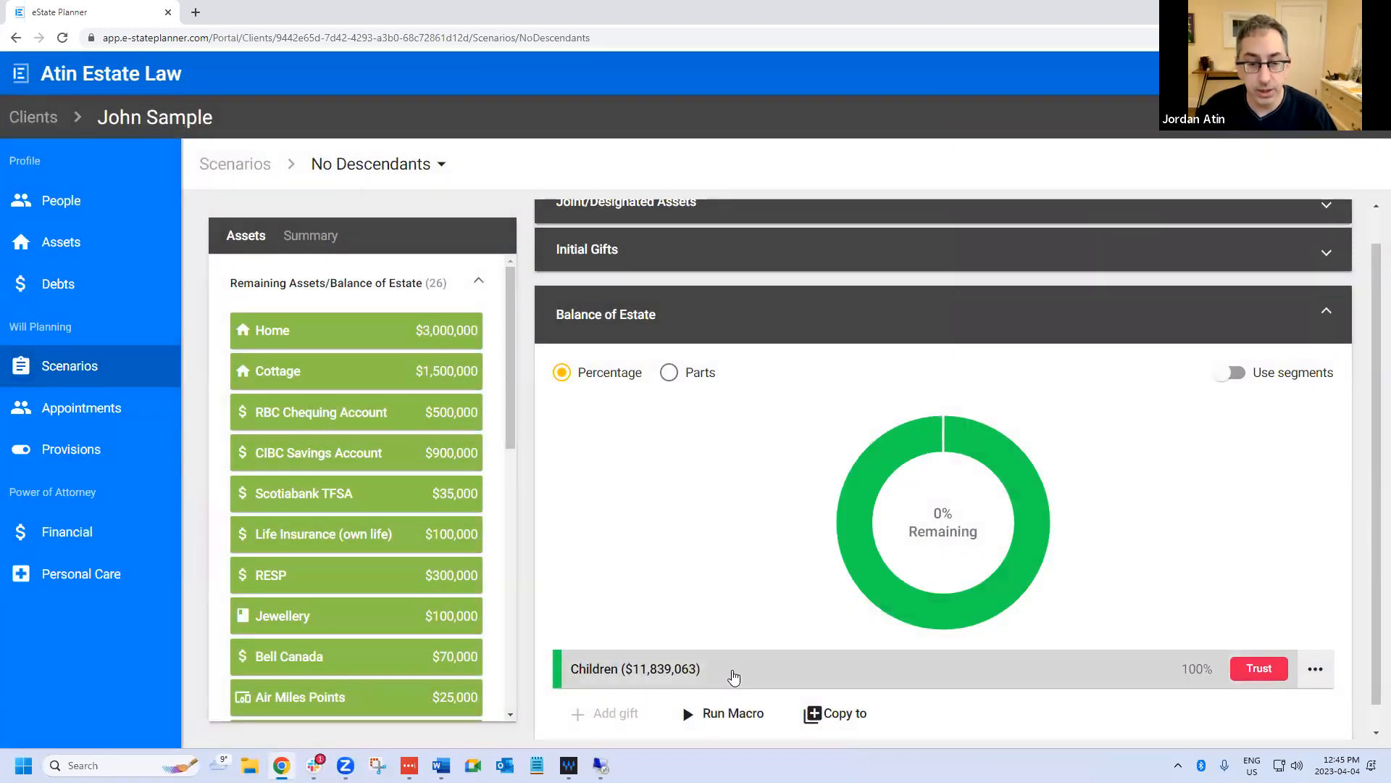
- Try deleting the age 25 stage from the children's trust's staged lump sums, then discard the stage changes
click(733, 675)
scroll(1052, 497, down, 3)
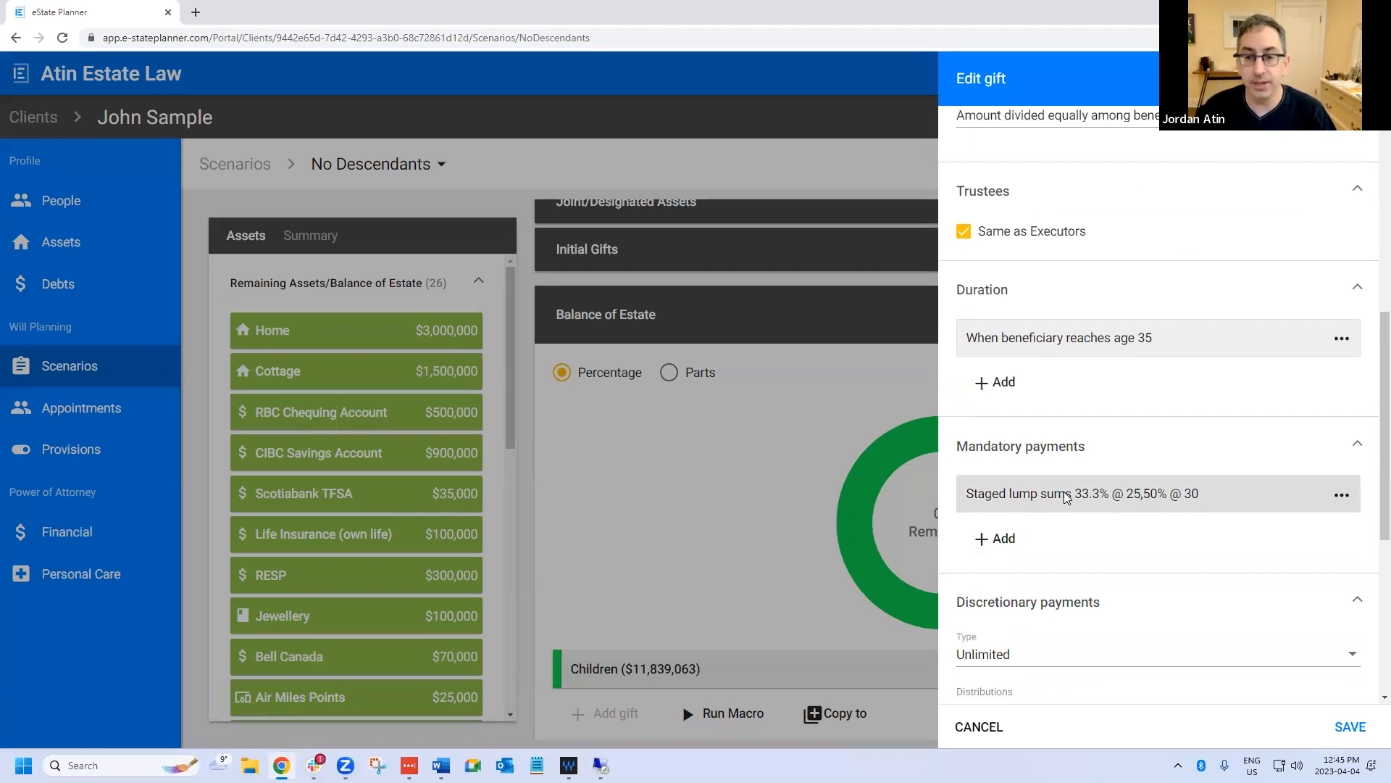
click(1065, 497)
click(900, 379)
click(938, 475)
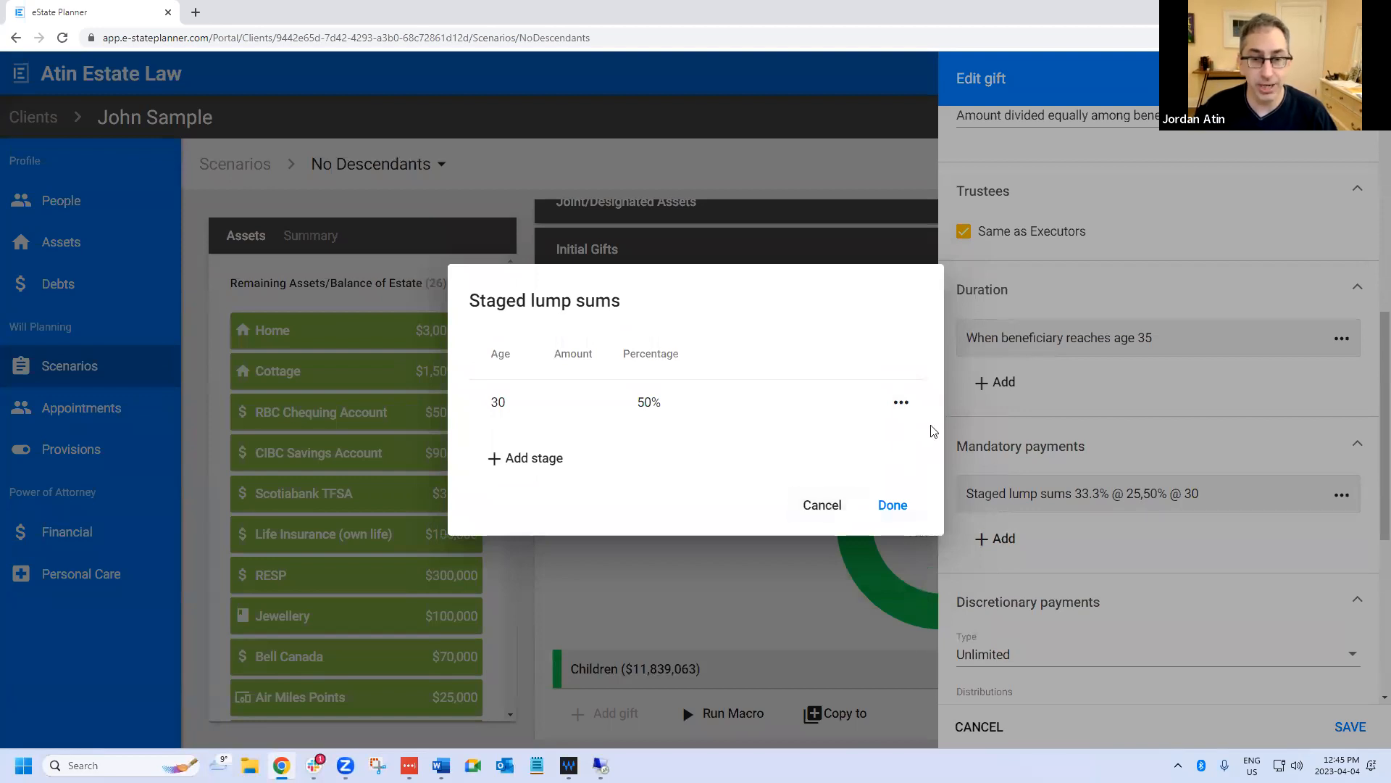
click(517, 460)
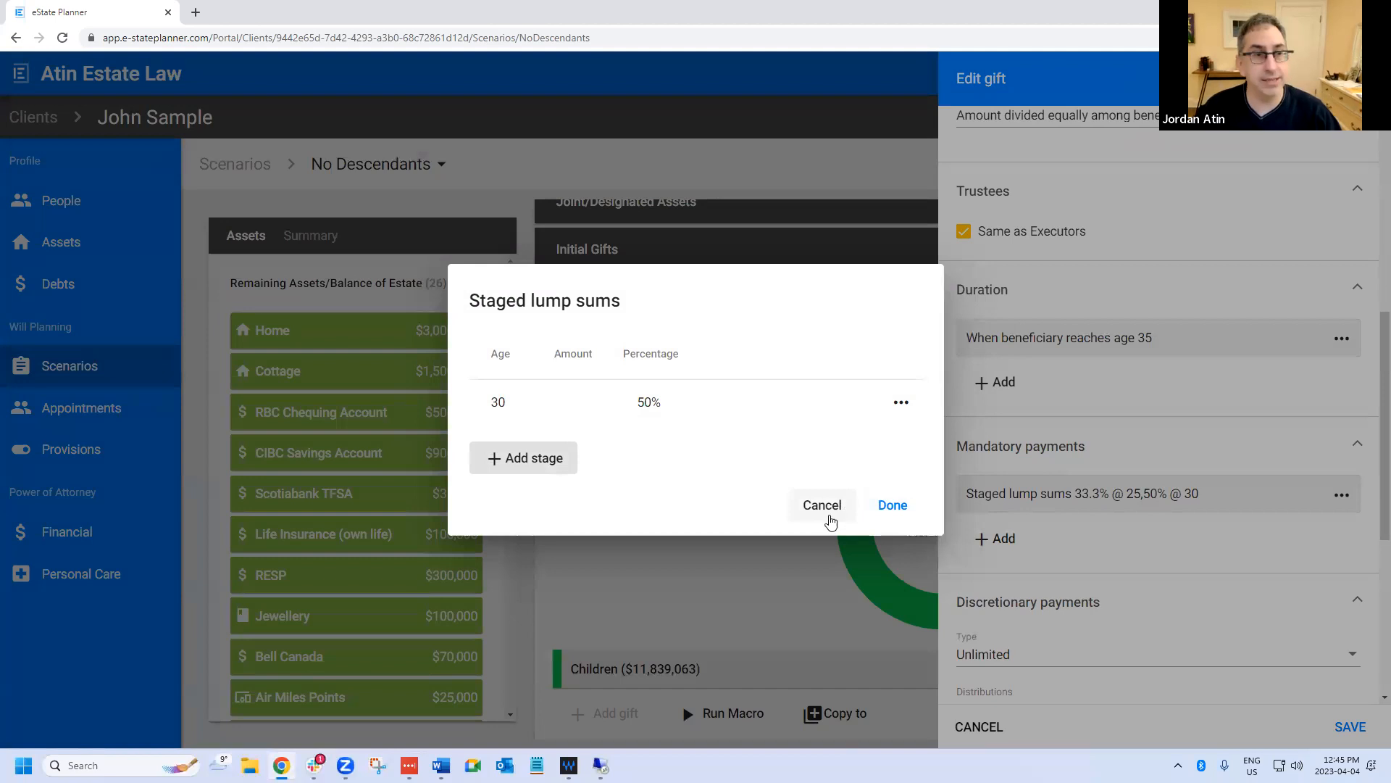
click(830, 515)
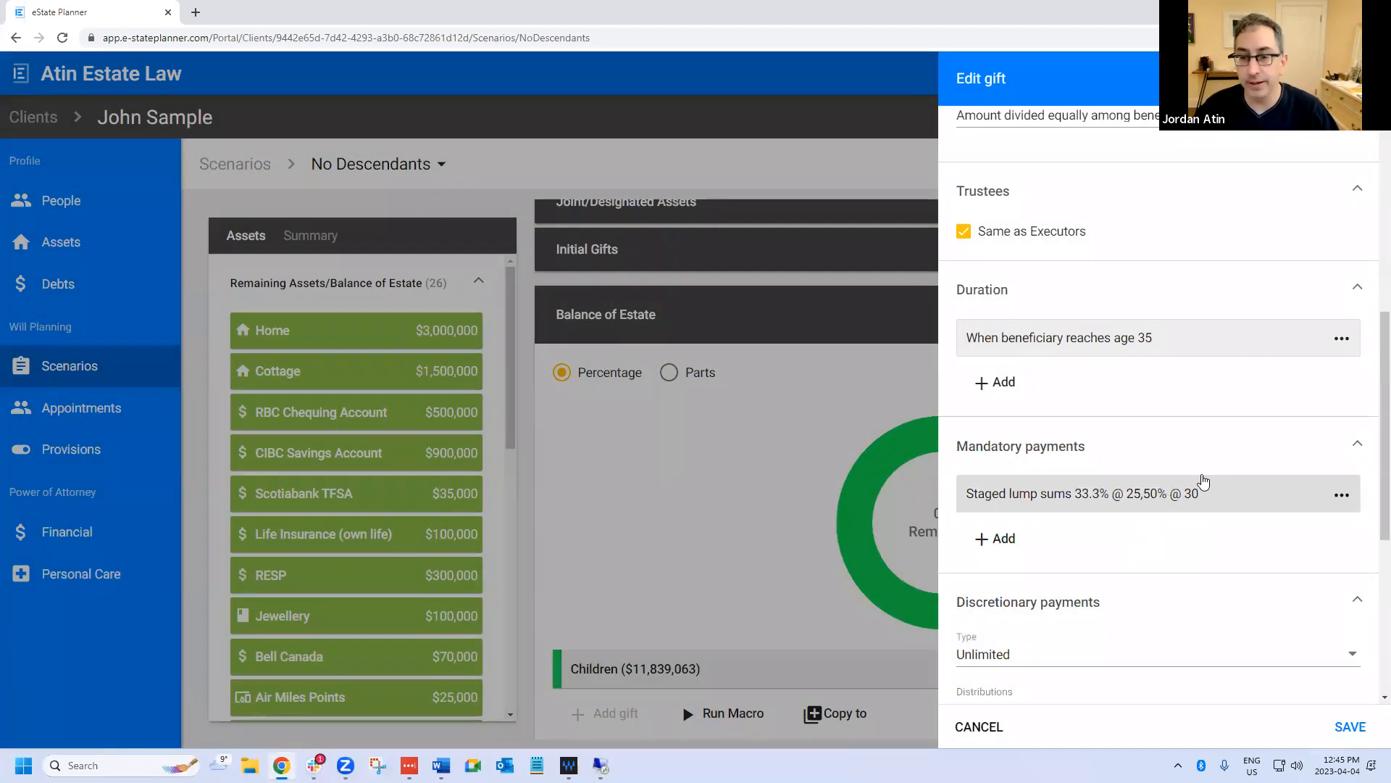
- Remove the staged lump sums from the children's trust, check the available mandatory payment types without adding one, and save the gift
click(1340, 496)
click(1321, 579)
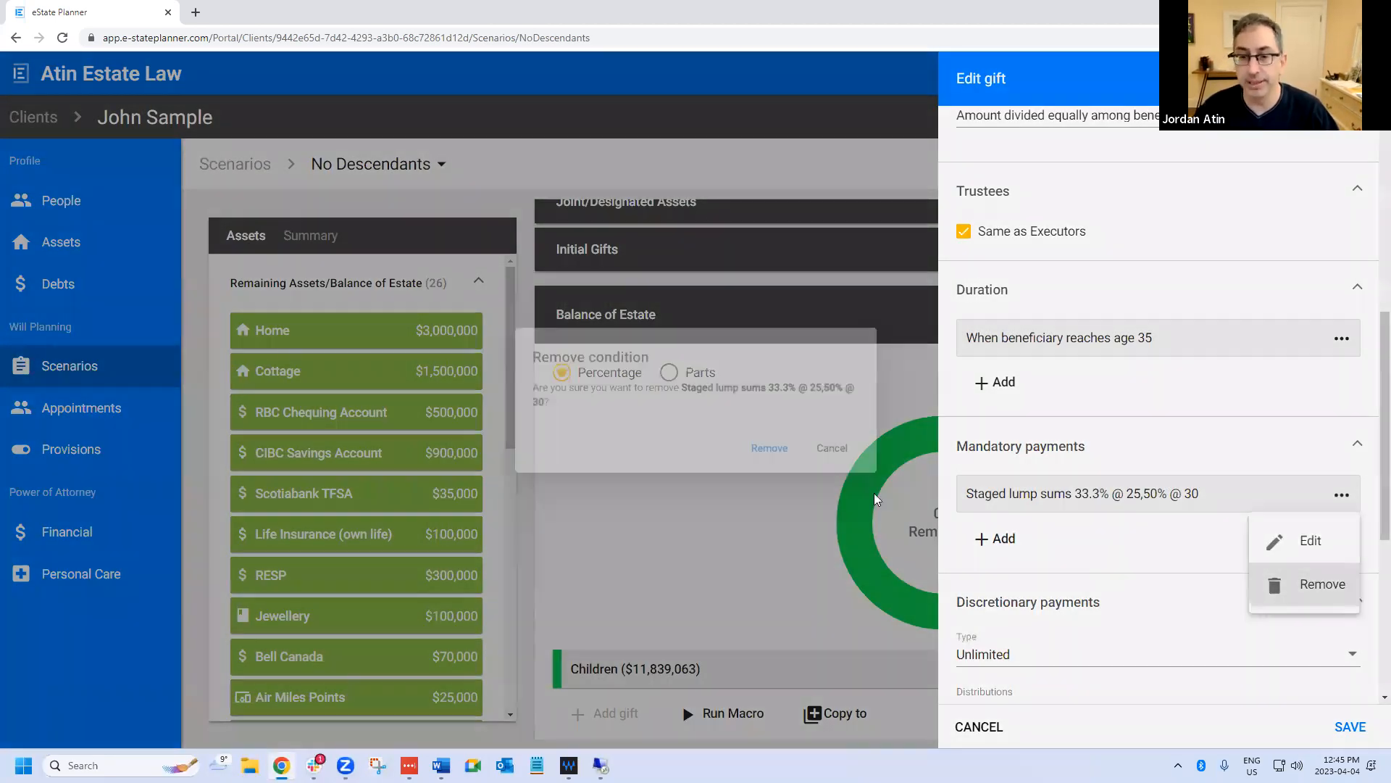
click(788, 461)
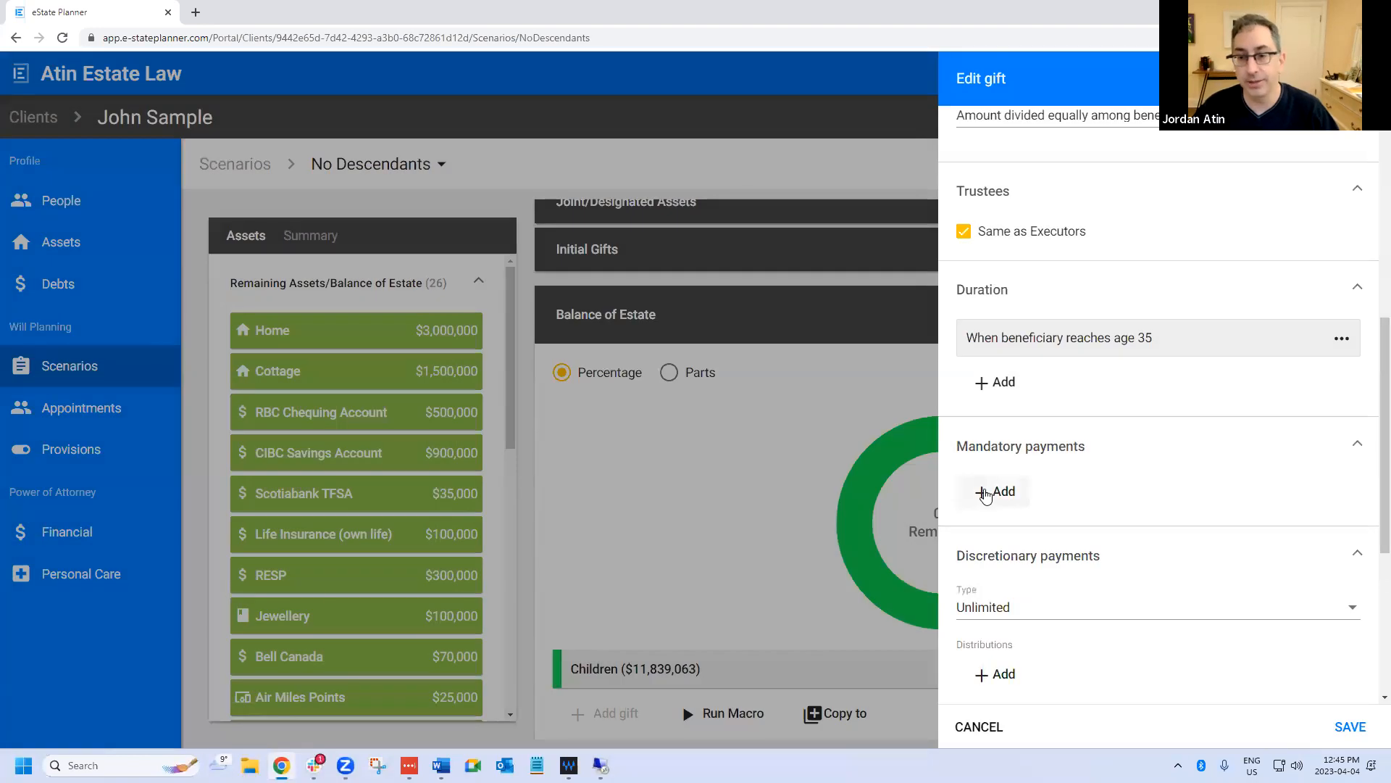
click(1003, 493)
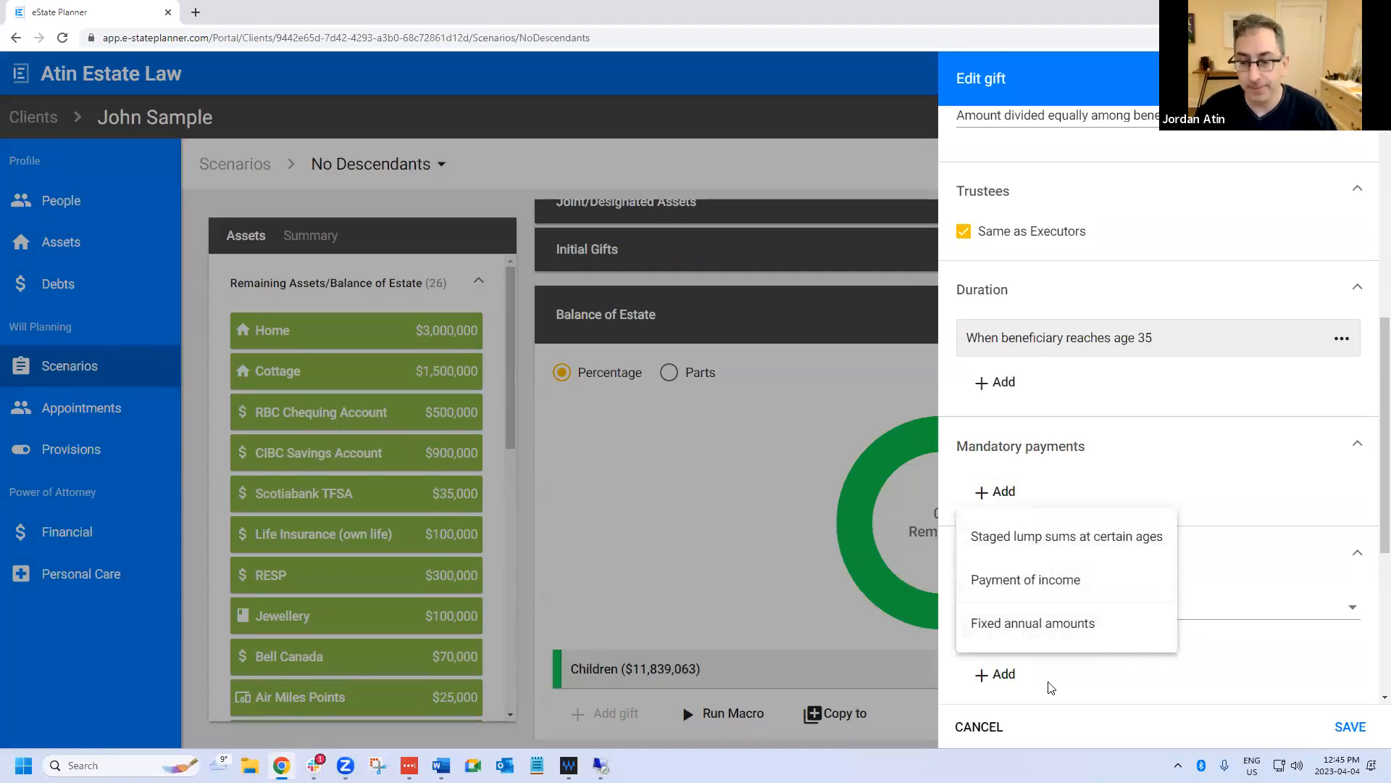
click(783, 603)
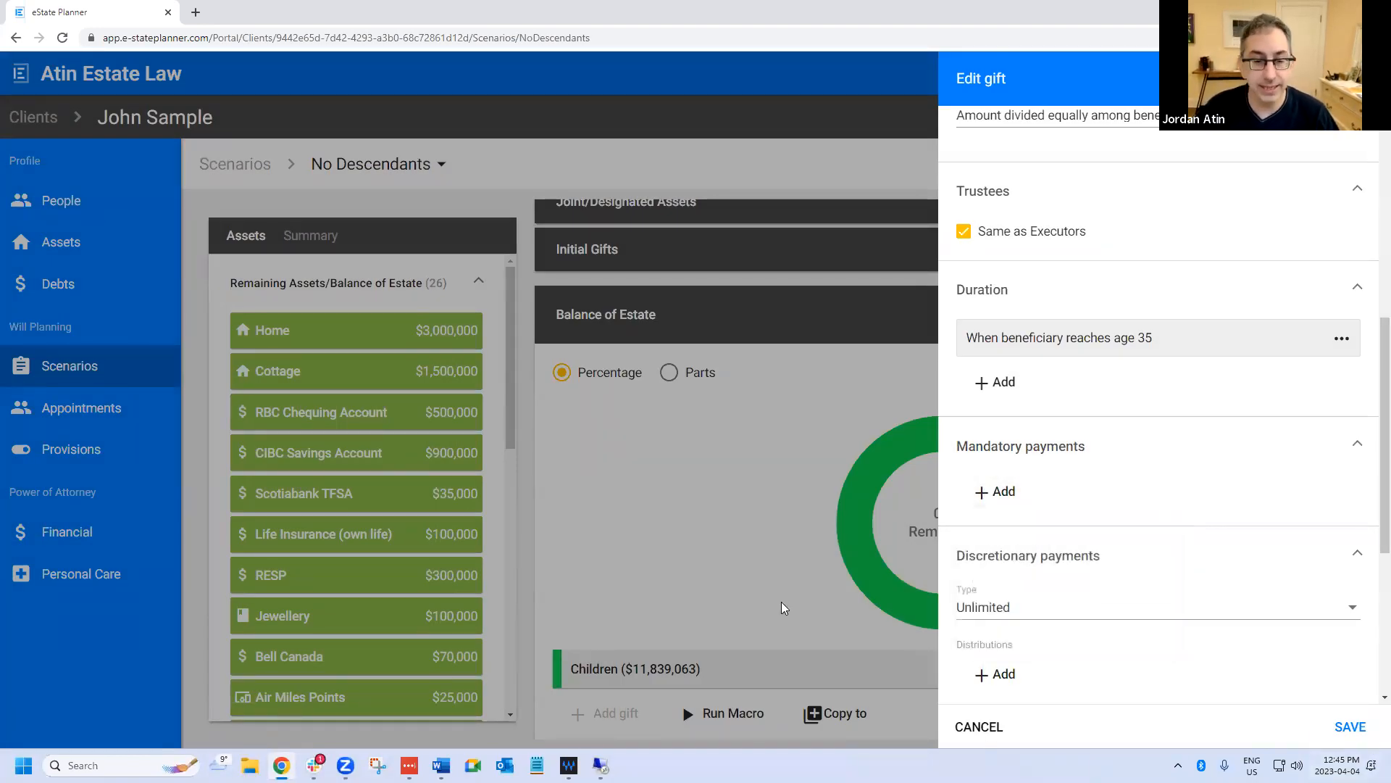
click(1363, 726)
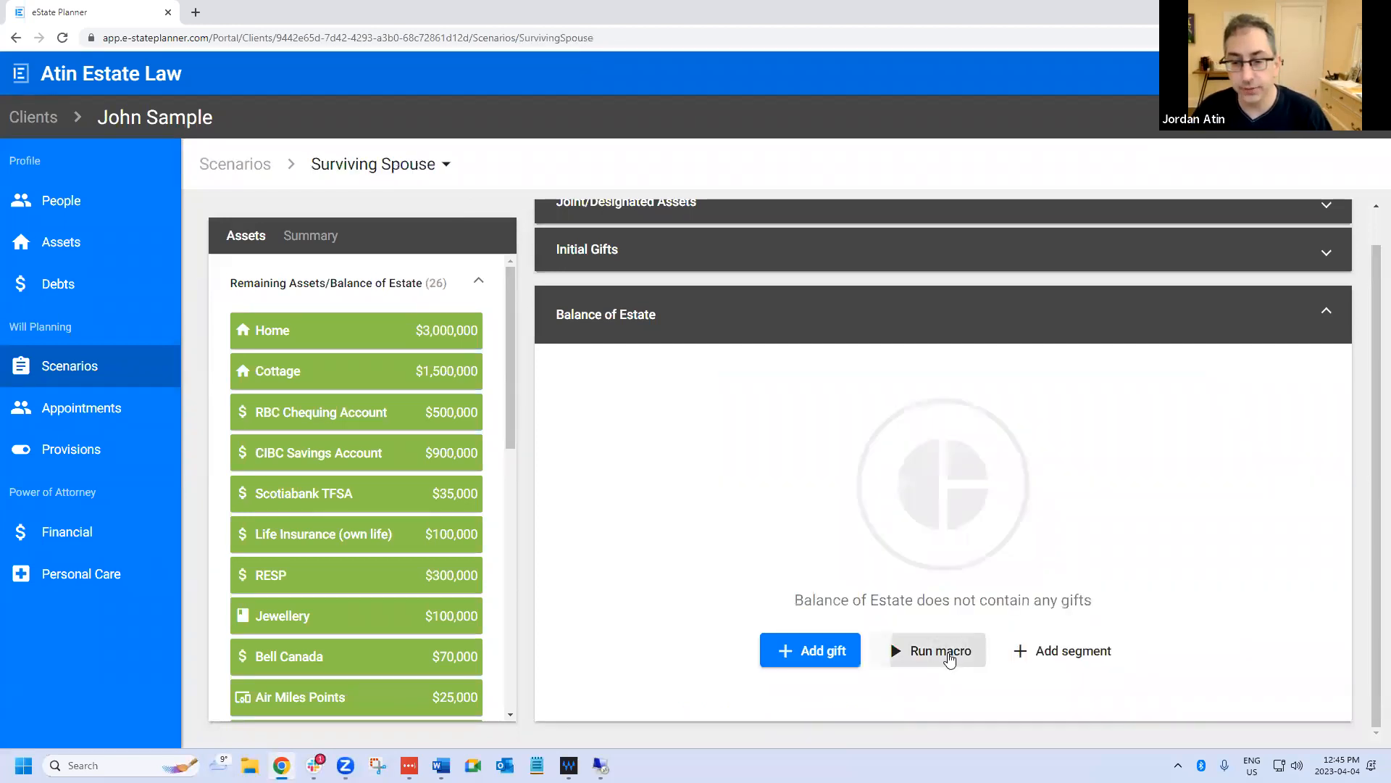
- Run the "Spouse - Absolute - Entire Residue" macro for the balance of estate in the Surviving Spouse scenario
click(948, 652)
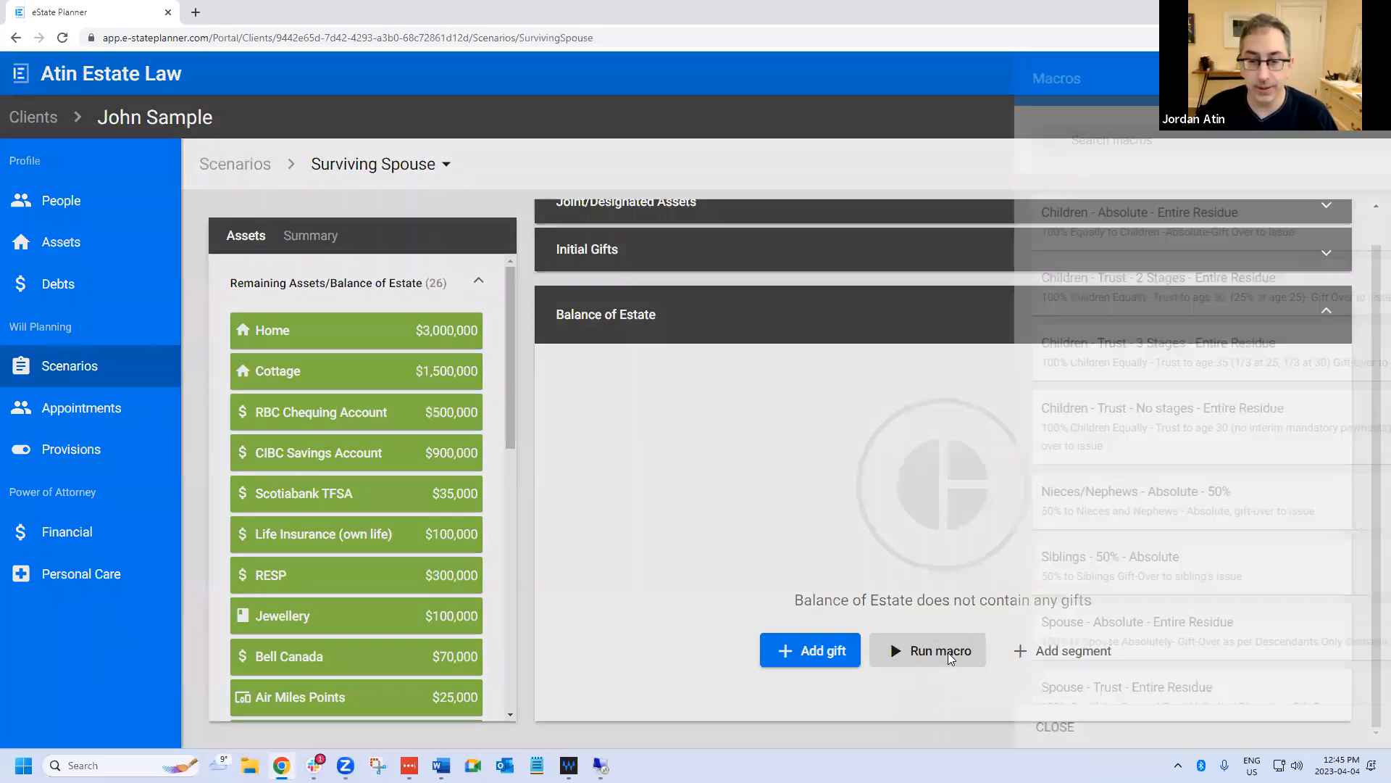
scroll(1101, 435, down, 2)
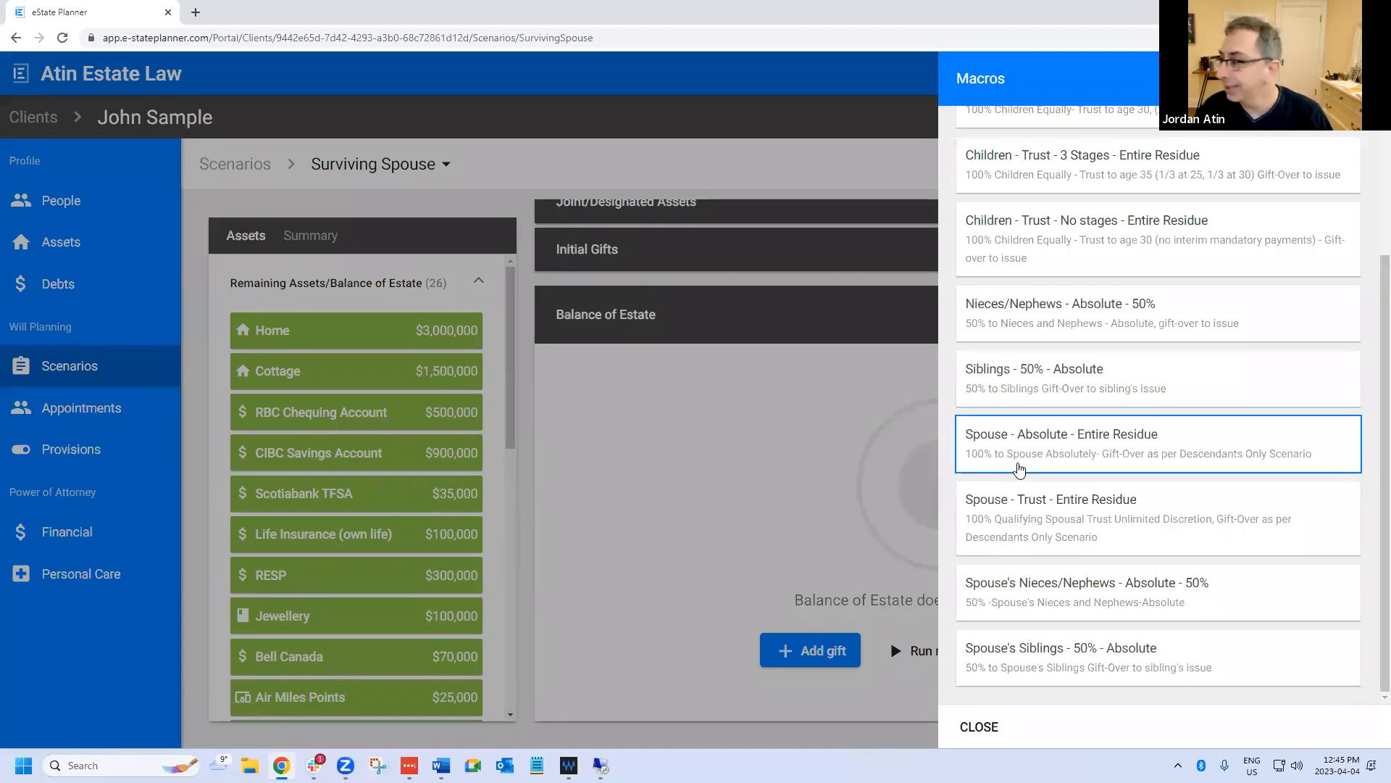
click(1052, 446)
click(886, 464)
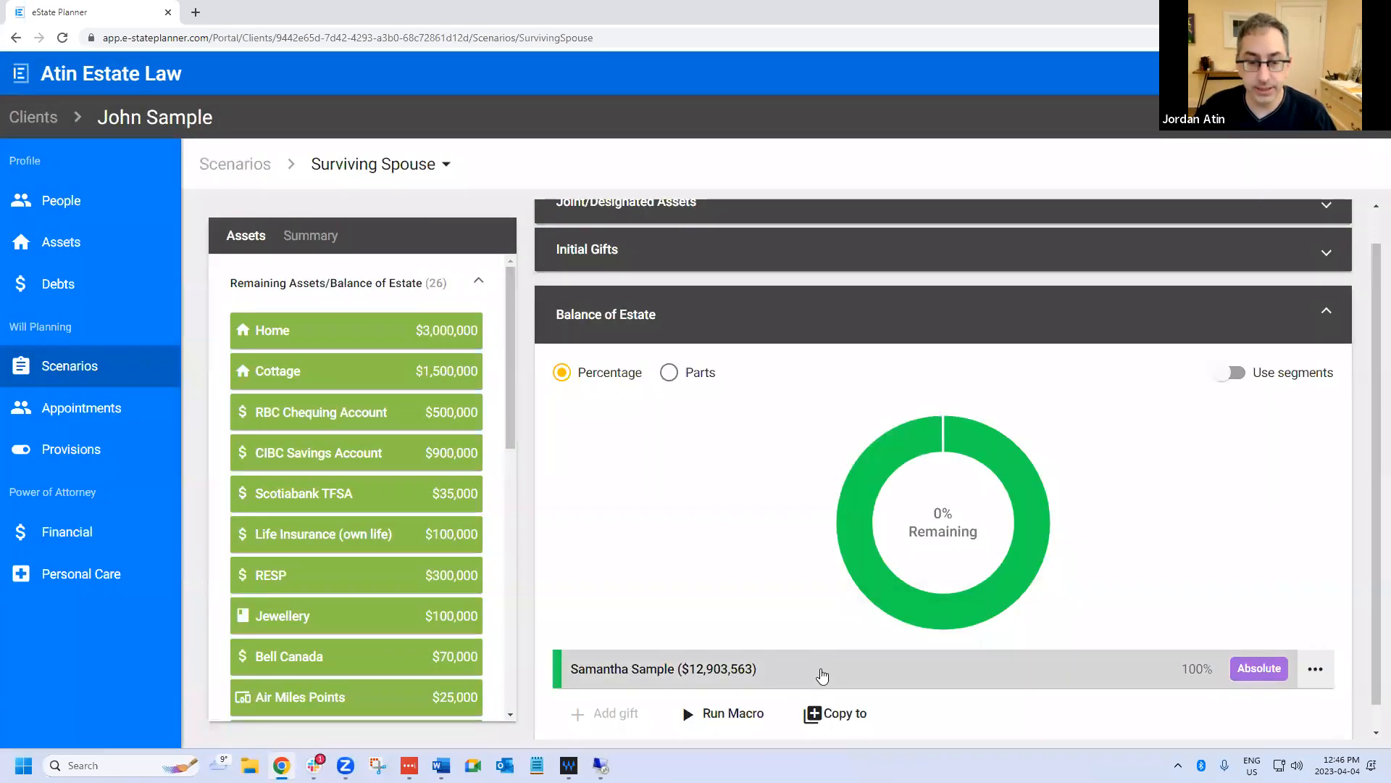
- Add the client's issue as gift-over to the spouse's absolute balance of estate gift and save the gift
click(821, 674)
scroll(1083, 388, down, 2)
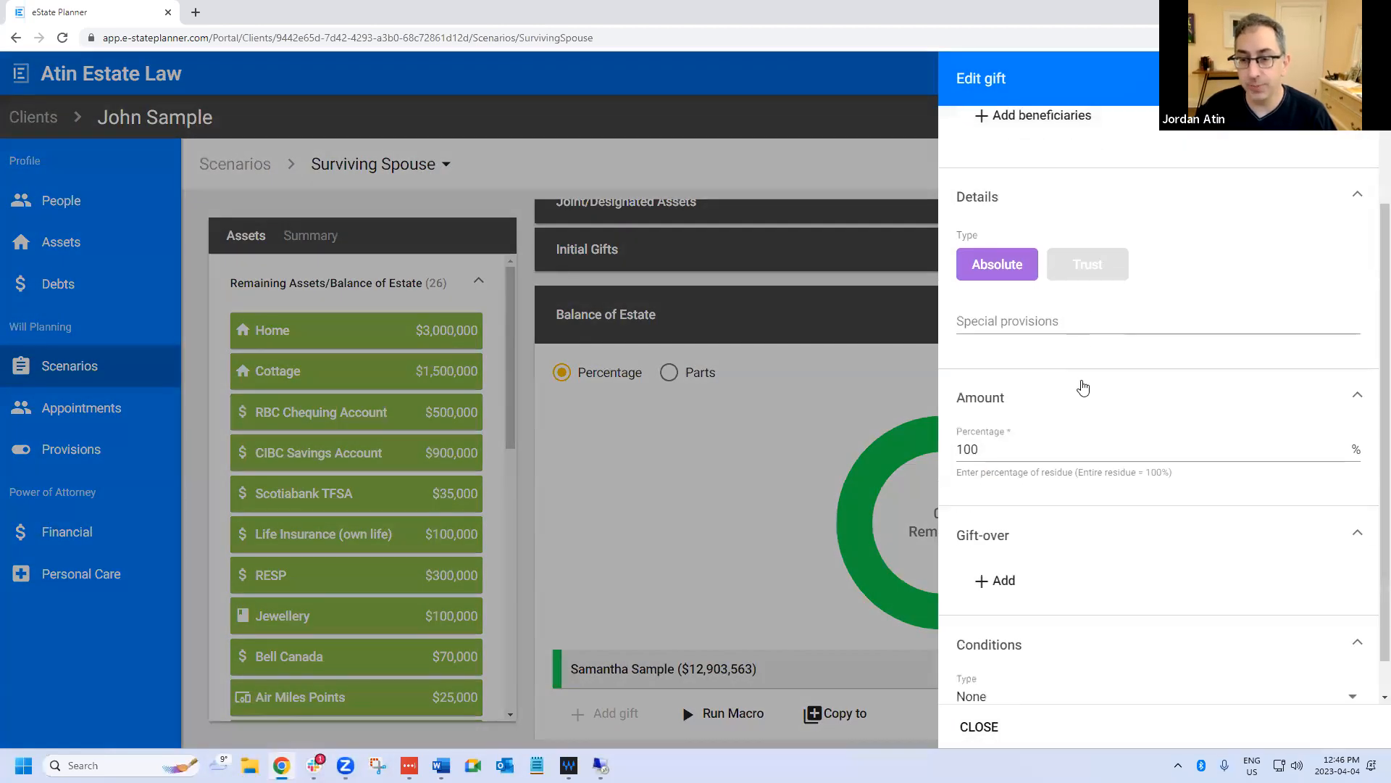
scroll(1083, 387, down, 1)
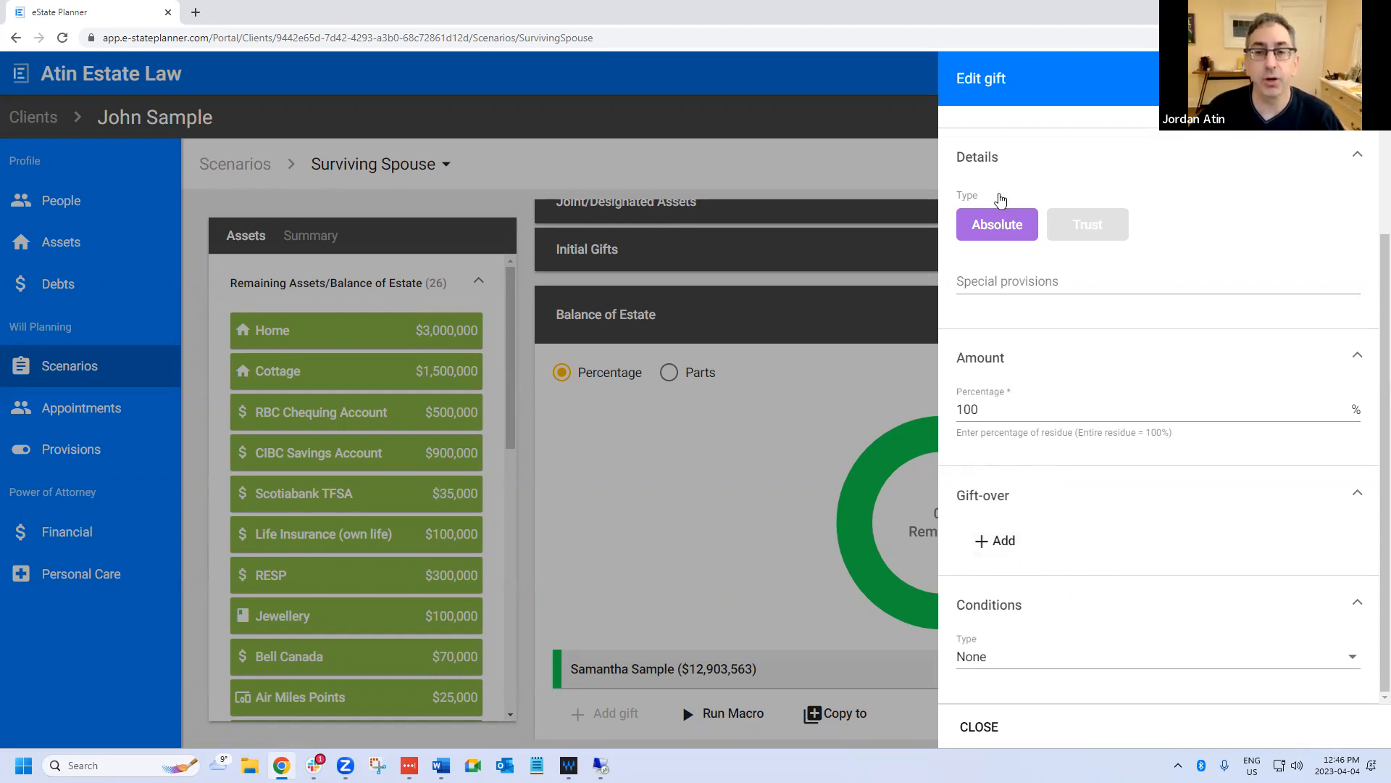
scroll(1000, 199, up, 2)
scroll(1033, 544, down, 2)
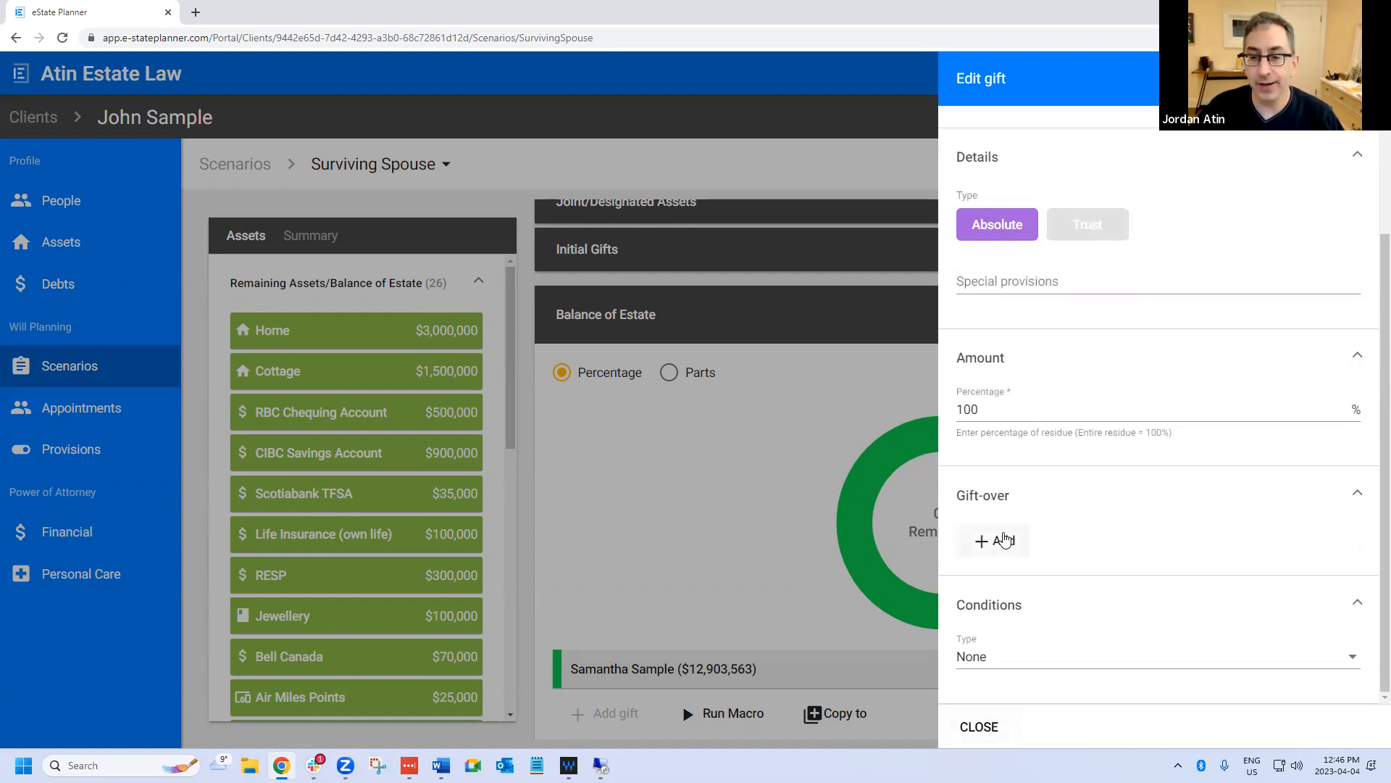
click(1011, 541)
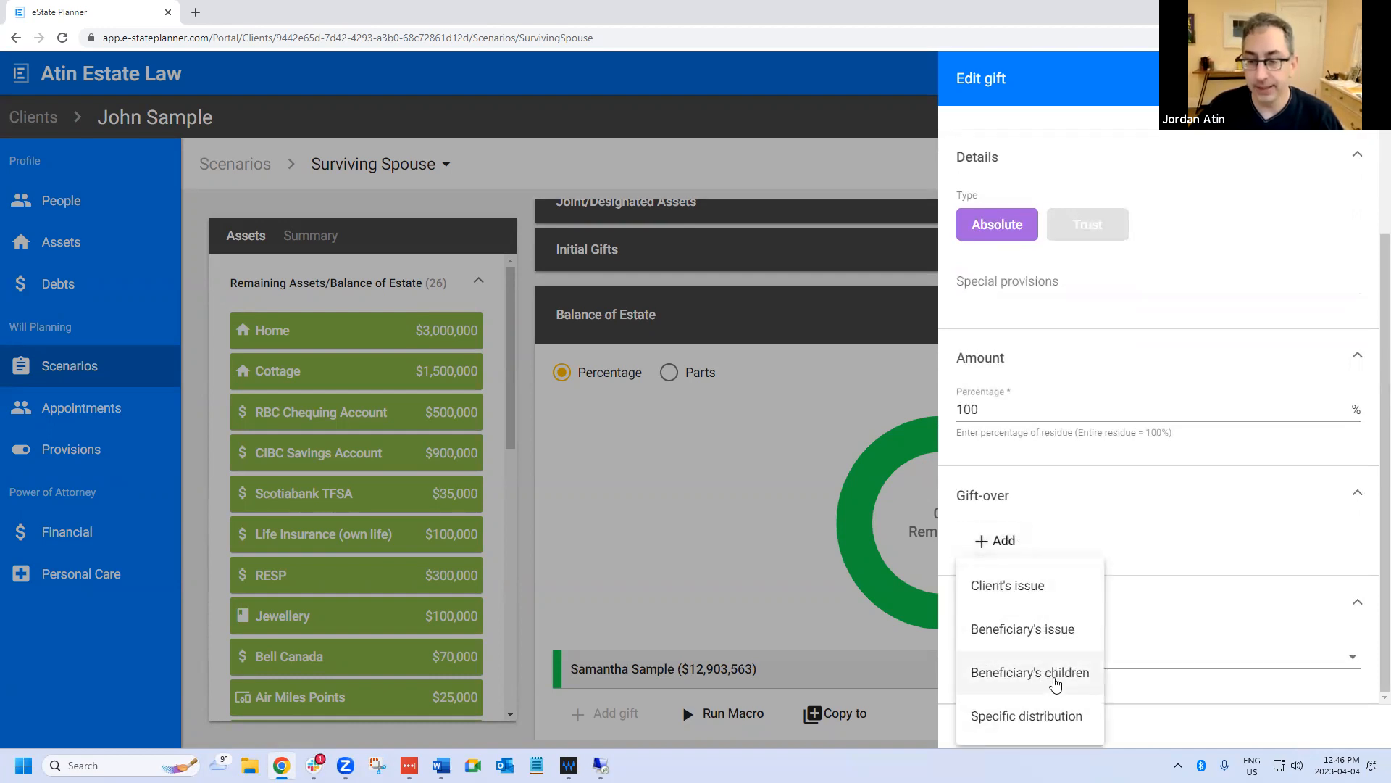
click(1024, 599)
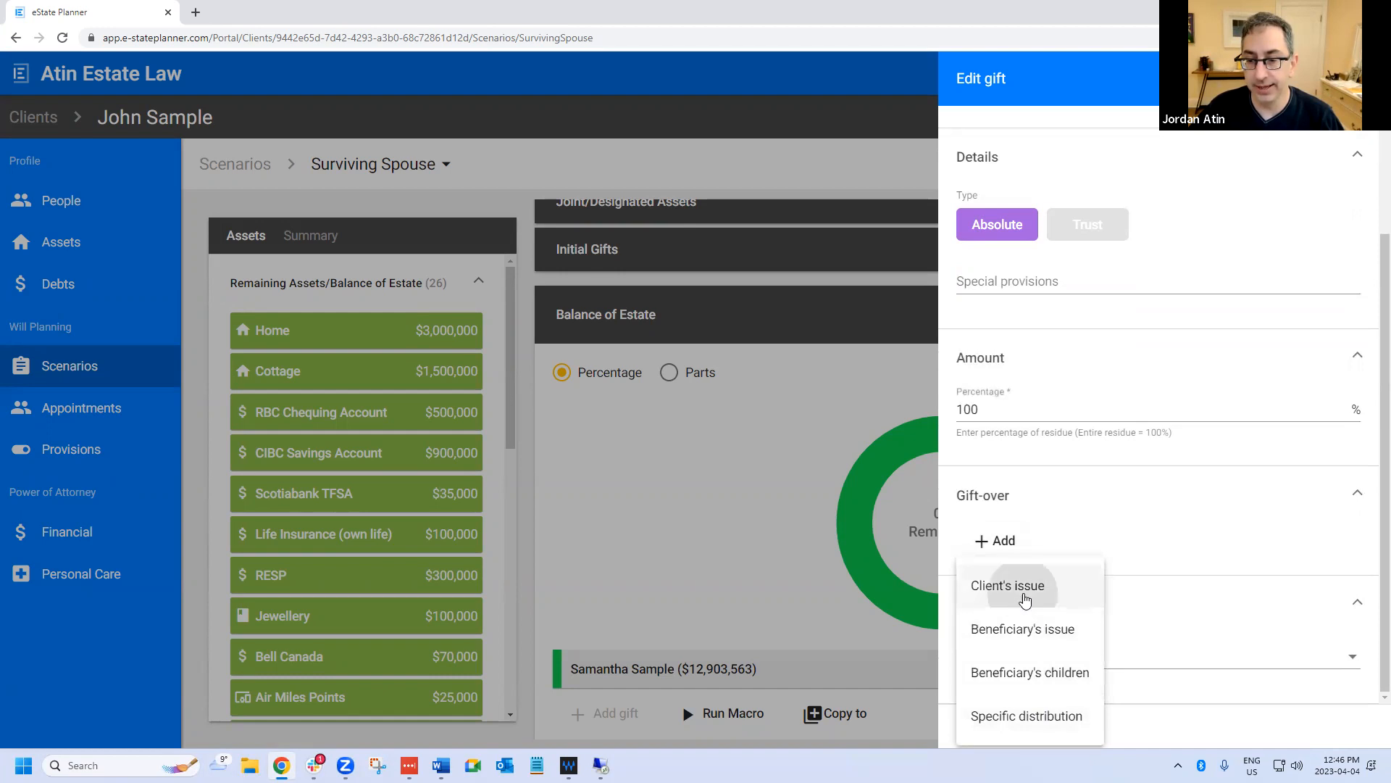
click(1348, 727)
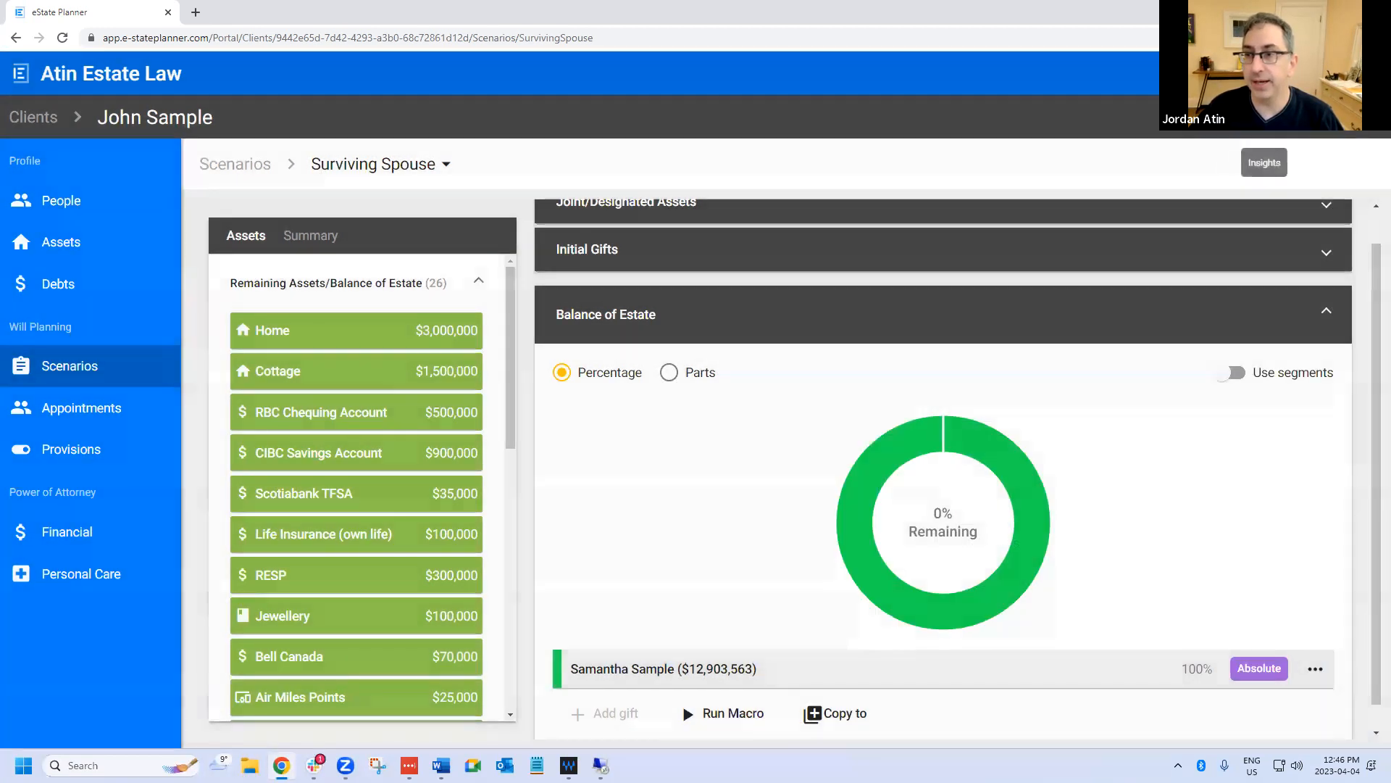
- Check the insights for suggestions about using a gift-over in the Surviving Spouse scenario
click(1265, 162)
scroll(1087, 377, down, 5)
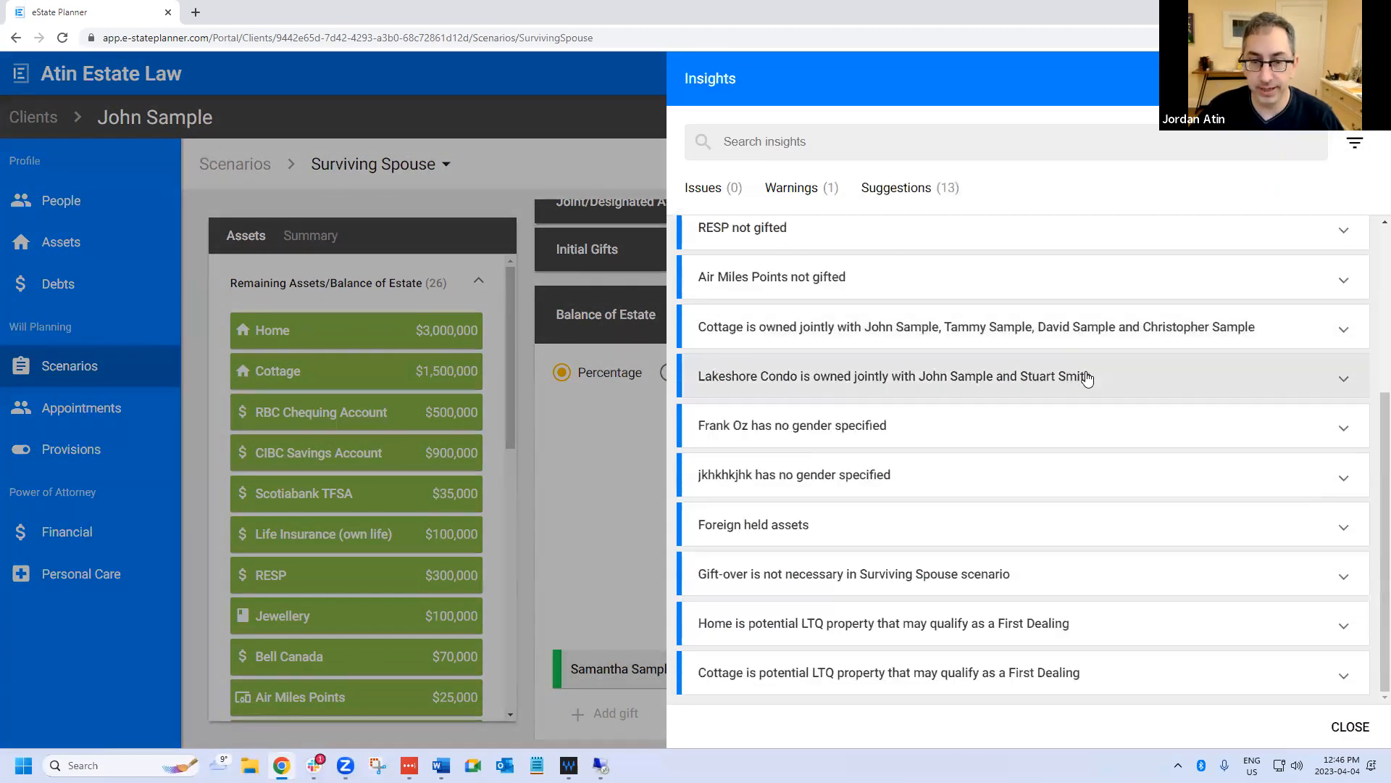
scroll(1087, 377, up, 5)
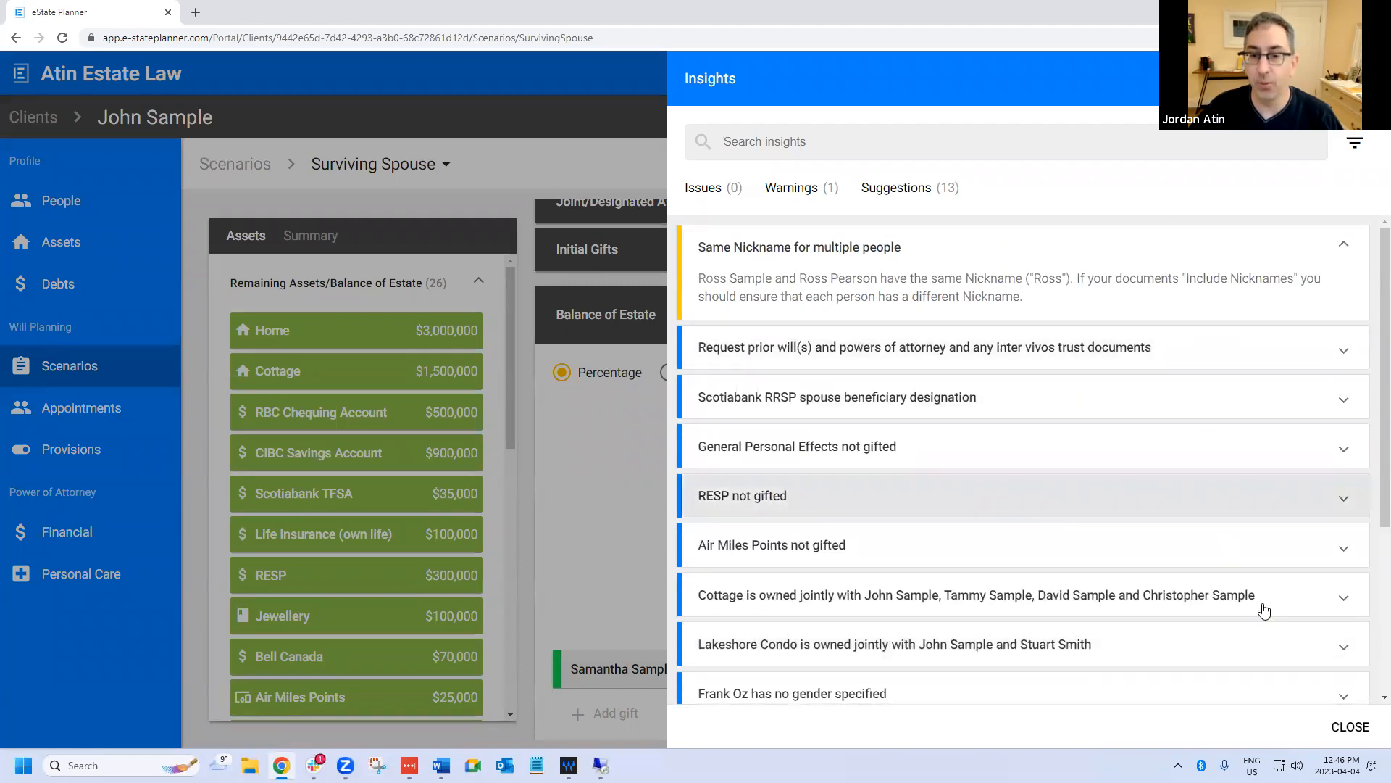
click(1351, 726)
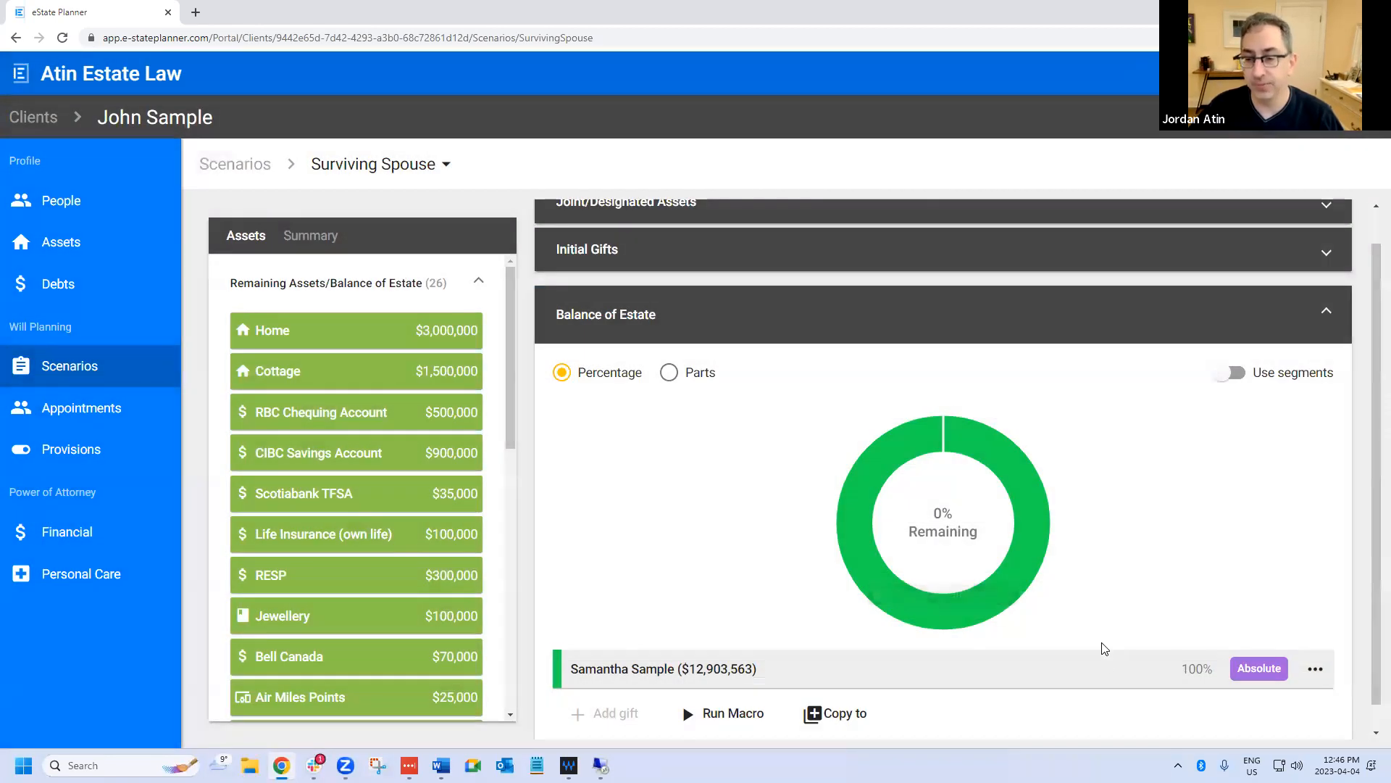
- Remove the gift-over from the spouse's absolute balance of estate gift and save the gift
click(1102, 663)
scroll(1196, 537, down, 2)
click(1342, 499)
click(1327, 547)
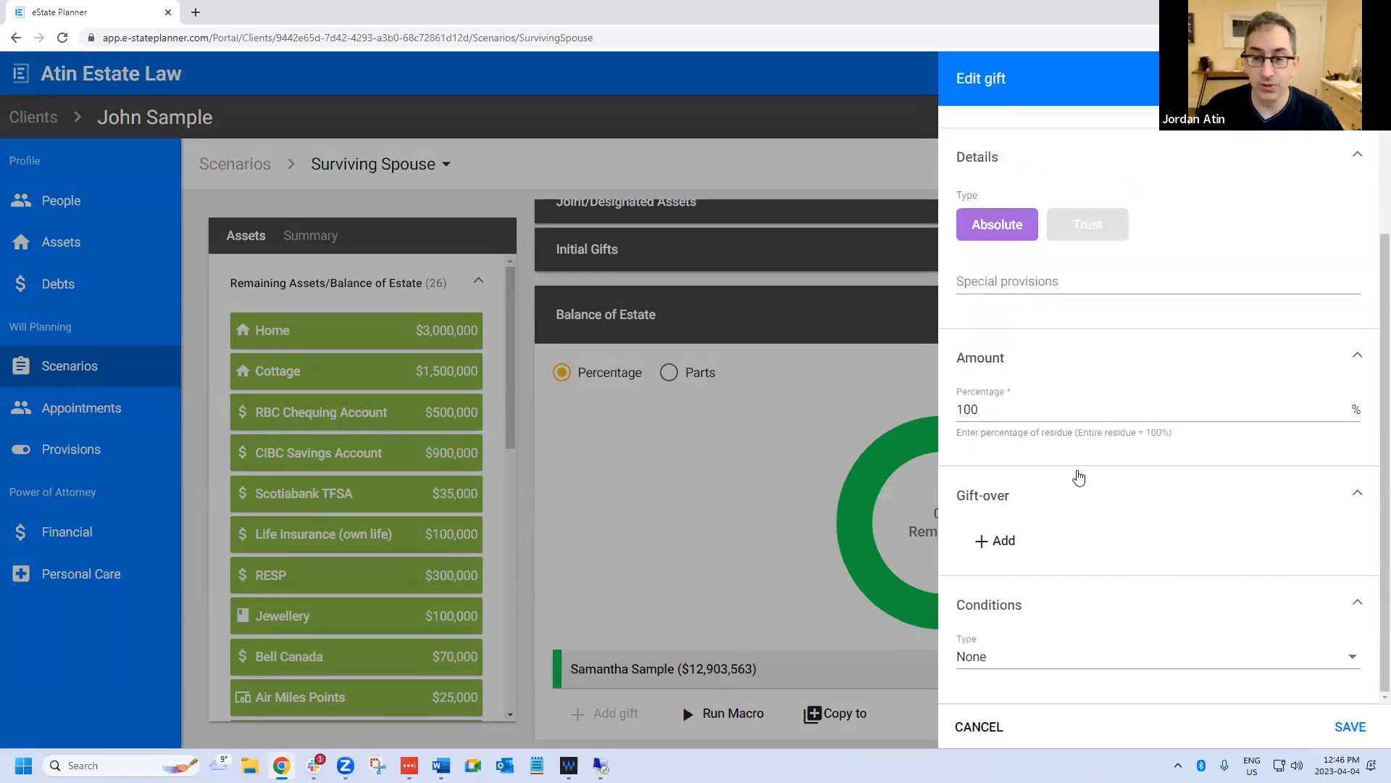
click(1351, 727)
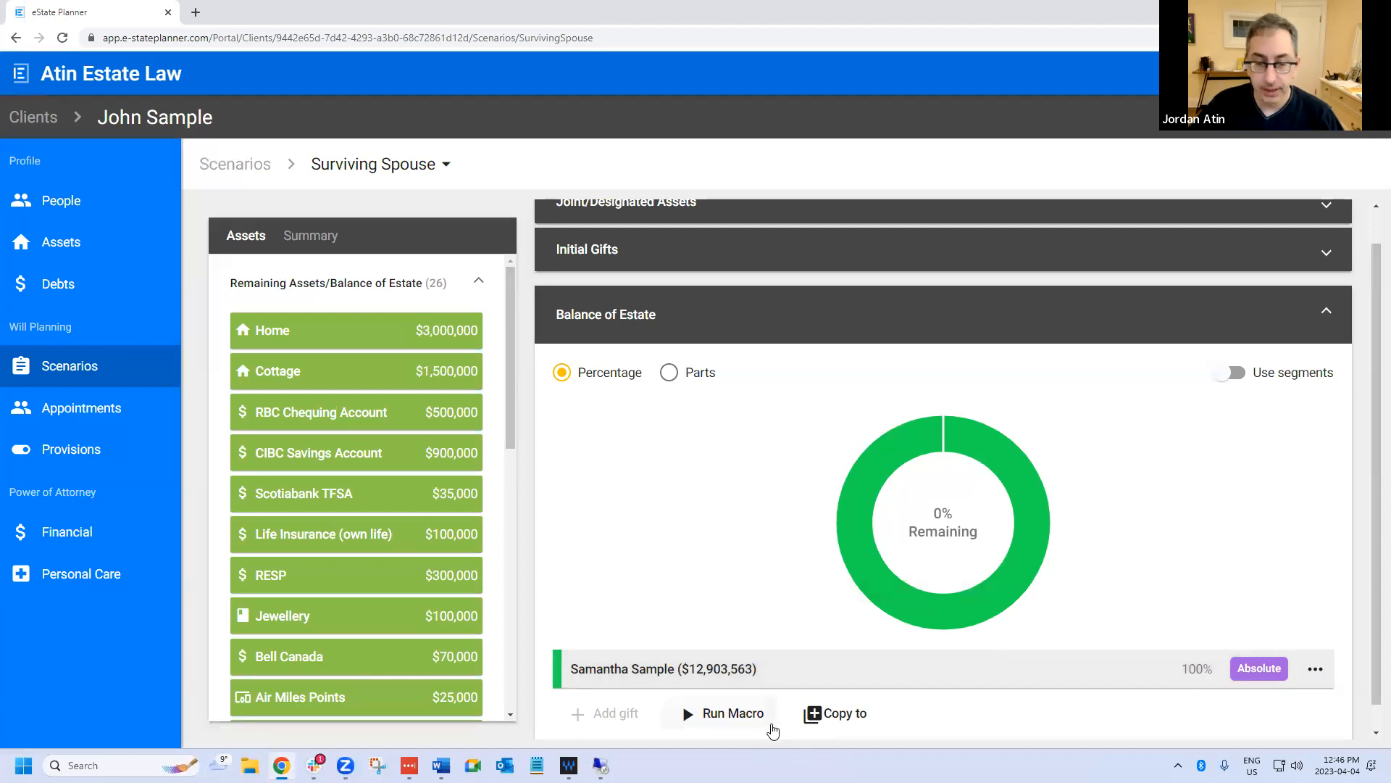
- Remove the spouse's absolute gift from the balance of estate in the Surviving Spouse scenario
click(1317, 669)
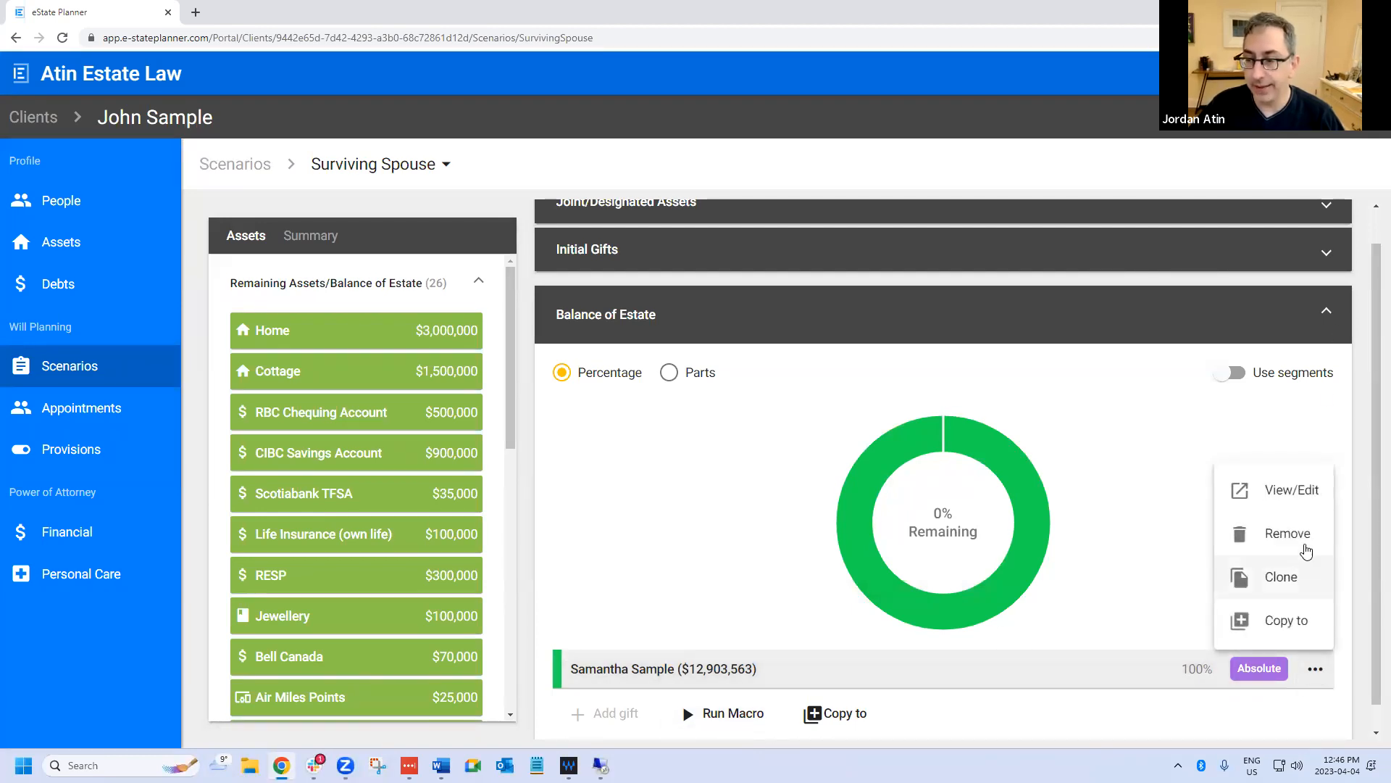
click(1290, 537)
click(737, 449)
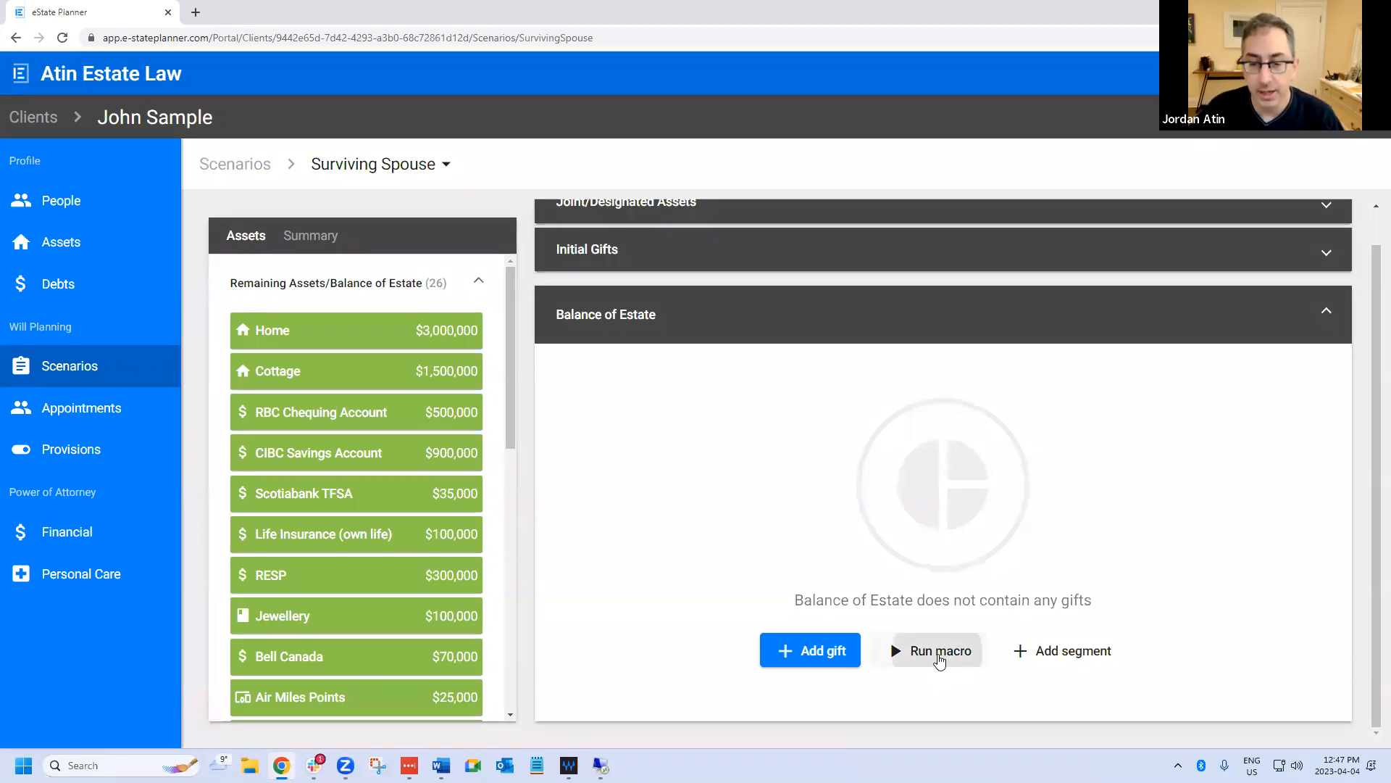
- Run the "Spouse - Trust - Entire Residue" macro for the balance of estate in the Surviving Spouse scenario
click(940, 654)
scroll(1080, 519, down, 1)
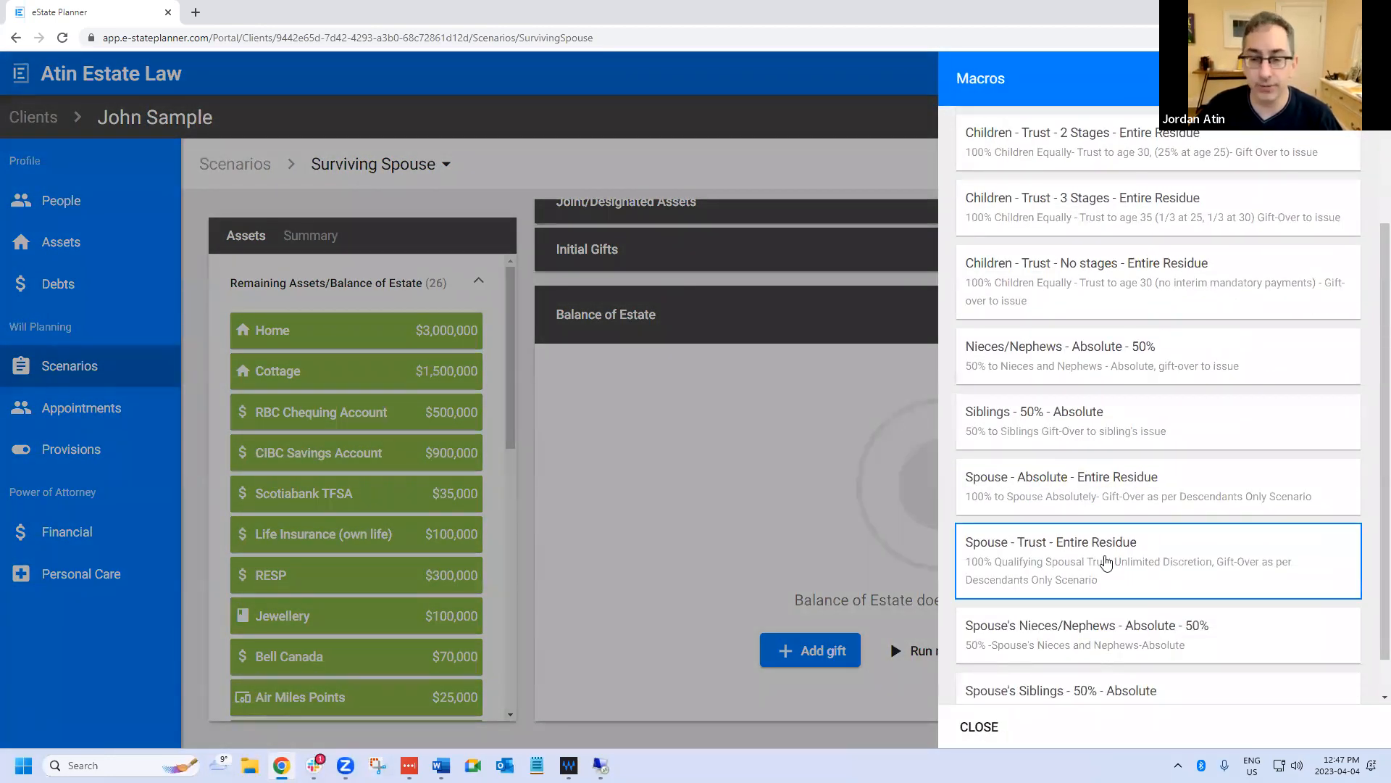
click(1106, 562)
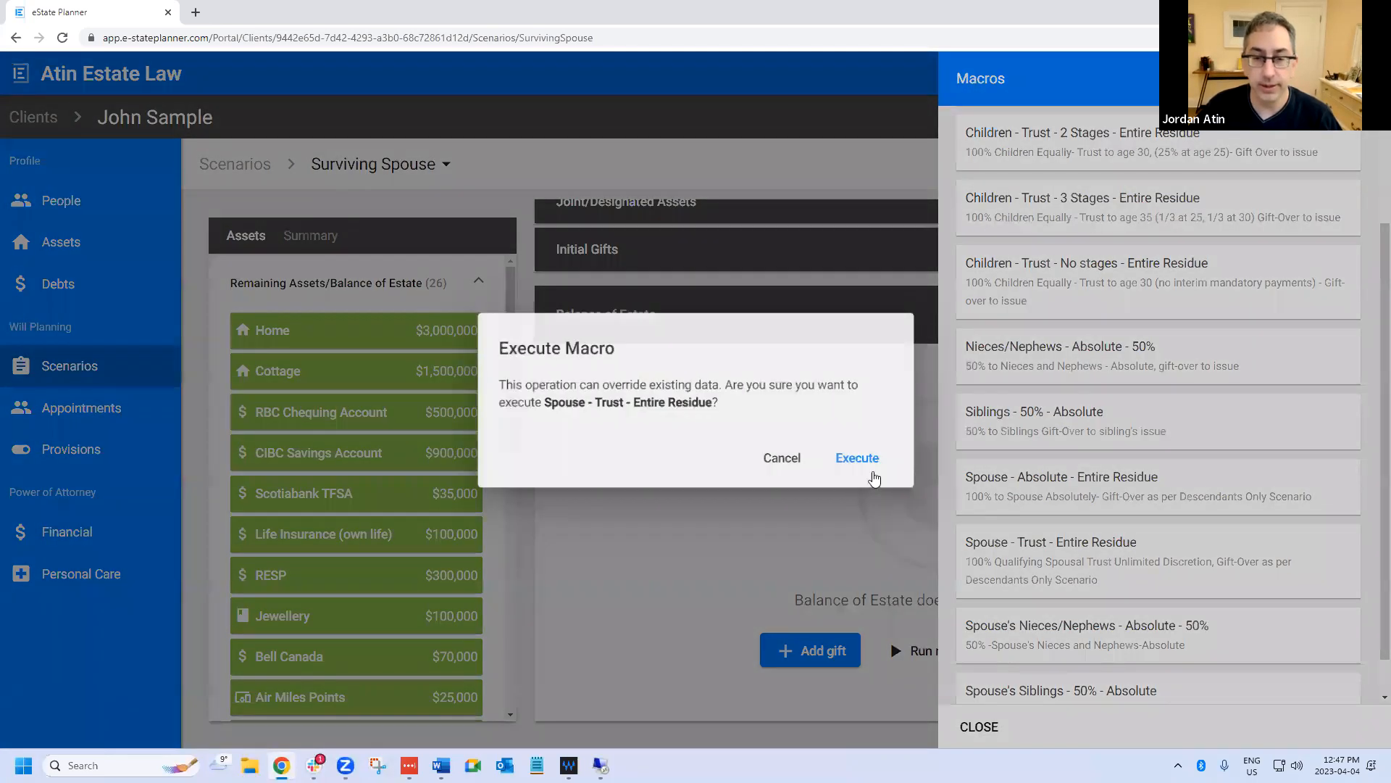
click(879, 460)
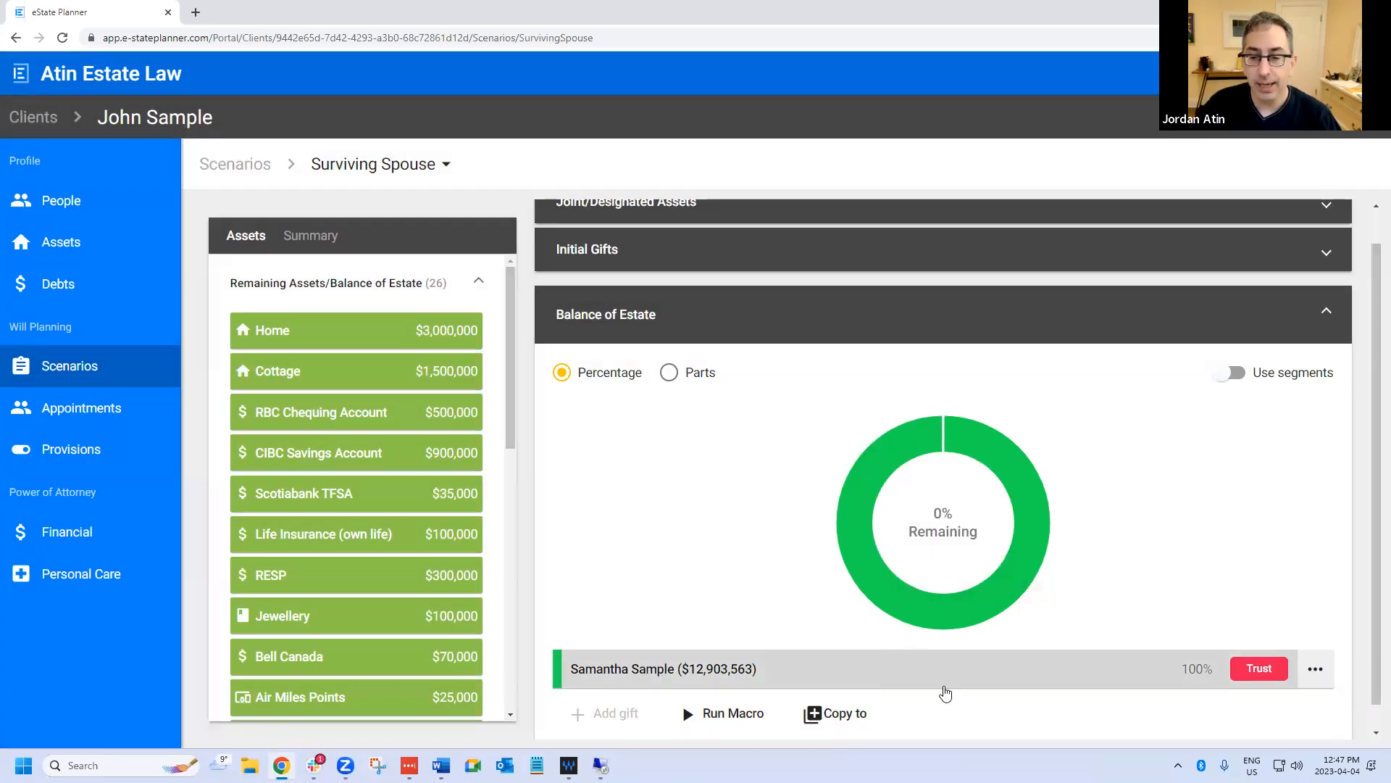
- Review the spouse's trust gift, examining its trustees, duration, mandatory payments, discretionary payment types and gift-over
scroll(950, 640, down, 1)
click(822, 647)
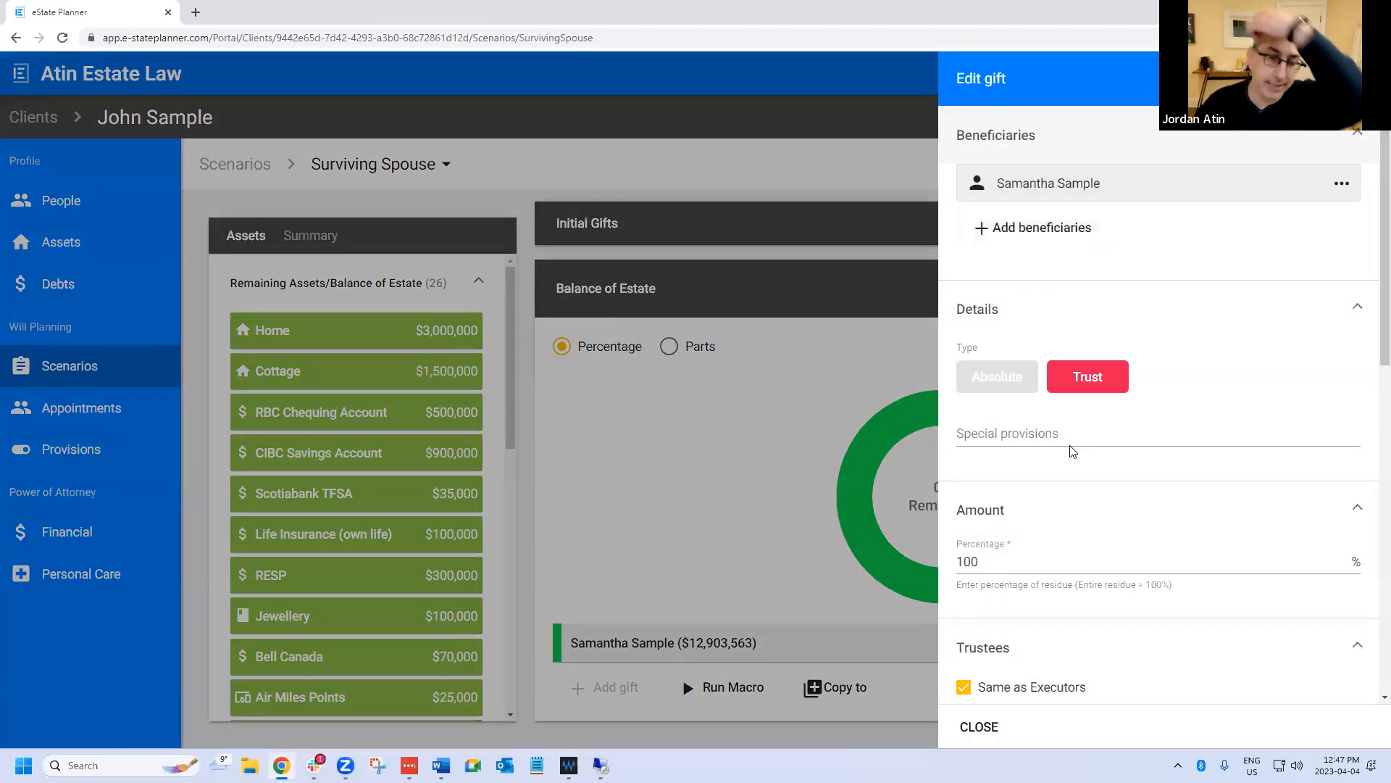
scroll(1100, 491, down, 3)
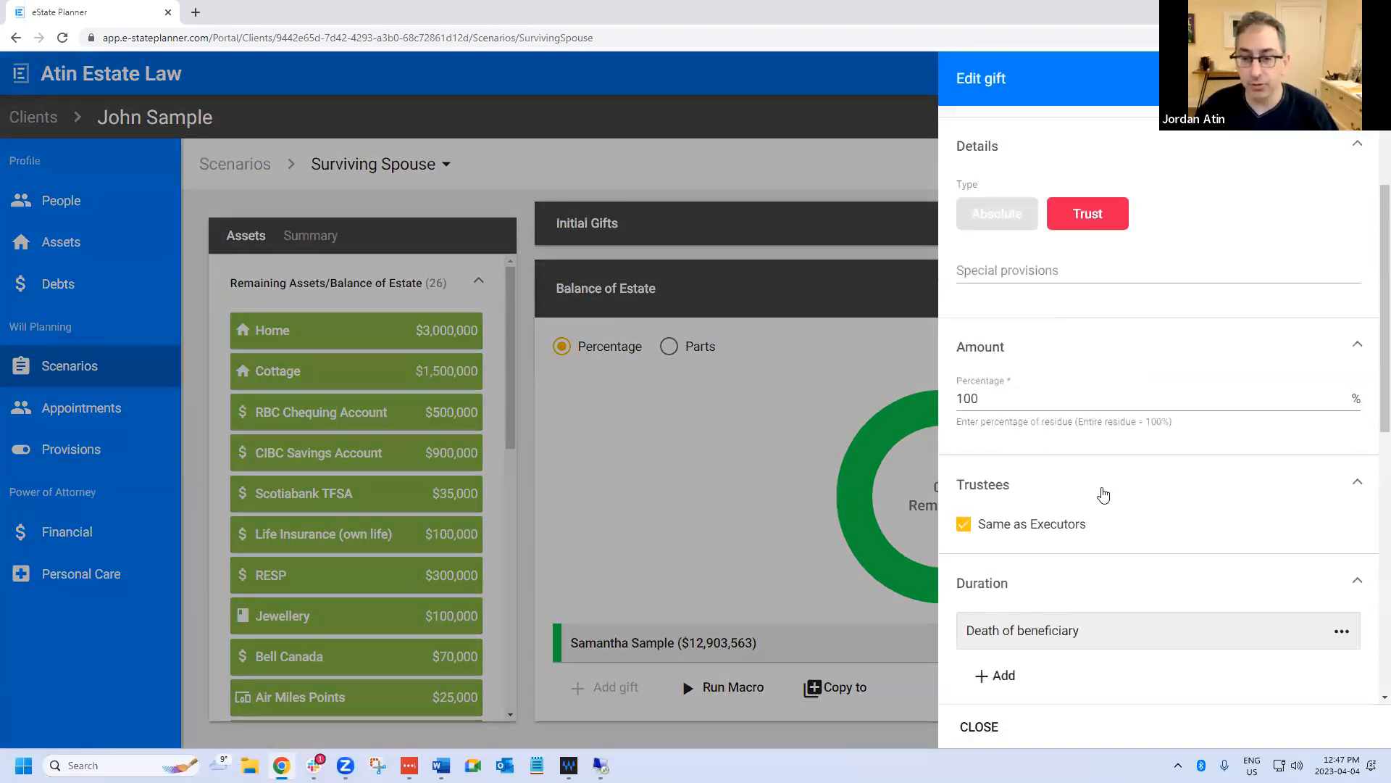
scroll(1107, 554, down, 3)
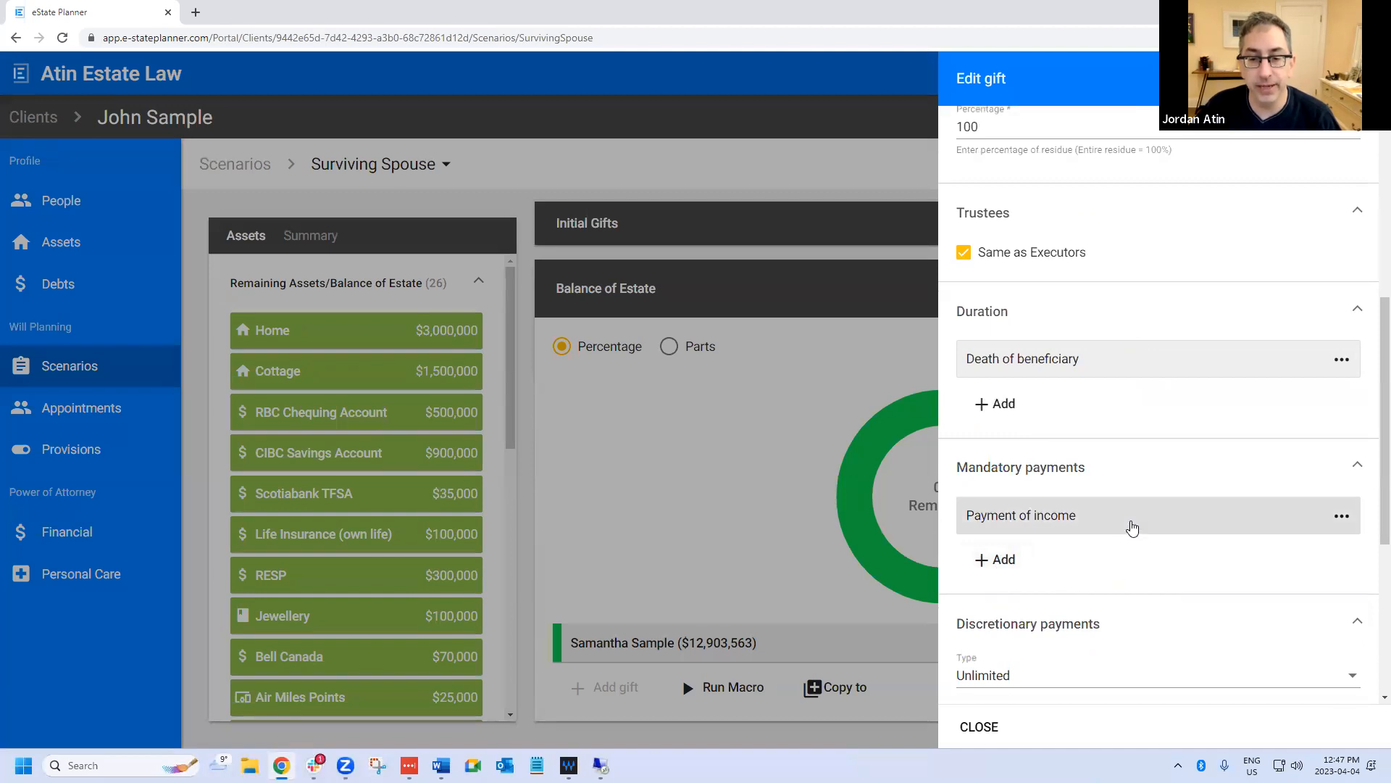
scroll(1133, 527, down, 5)
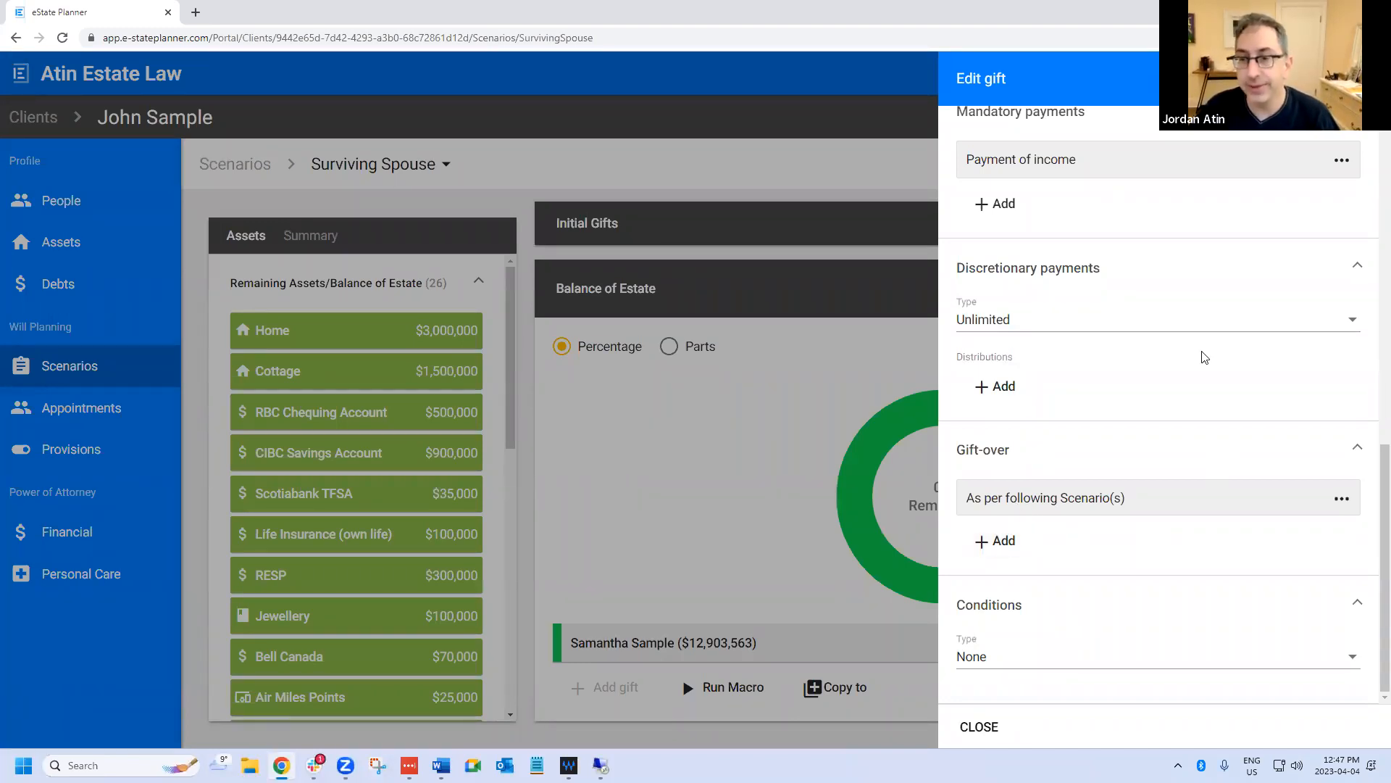
scroll(1168, 275, up, 10)
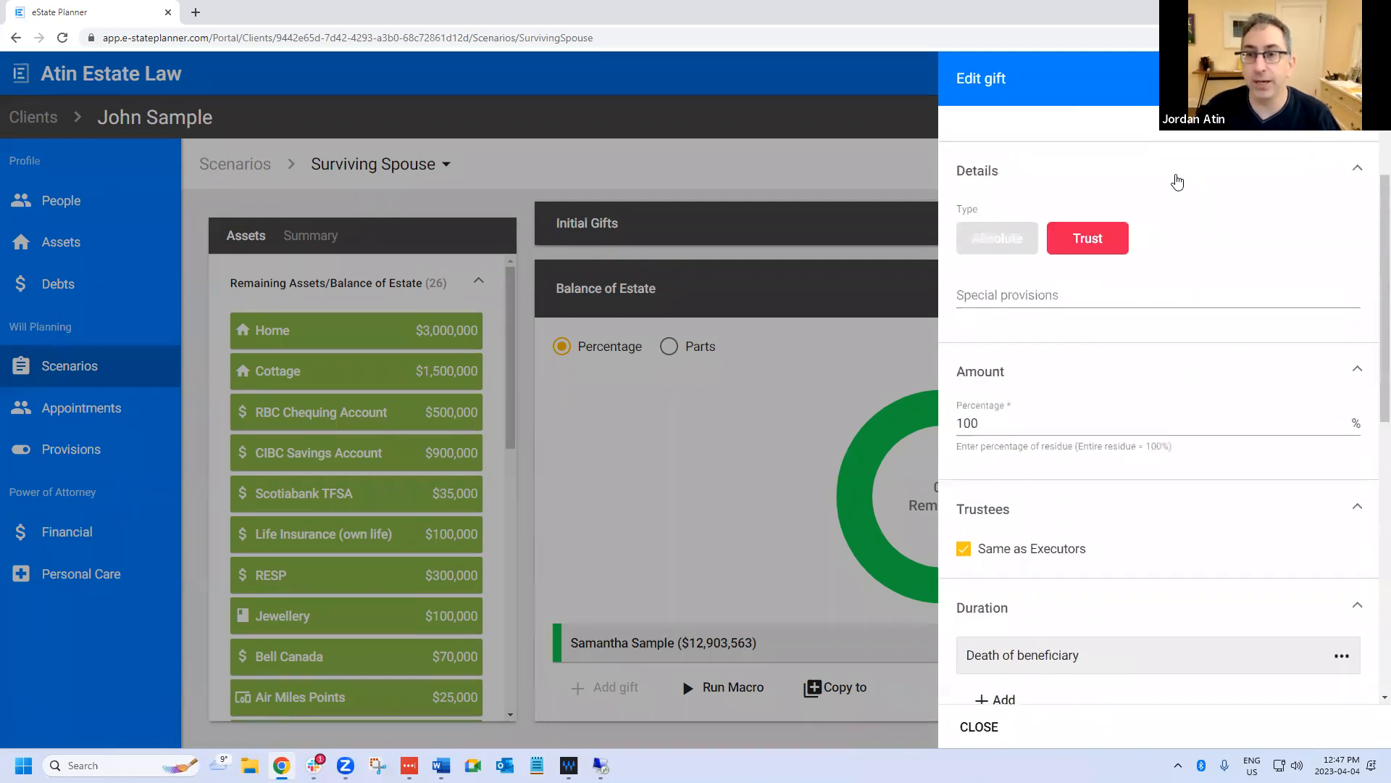
scroll(1183, 172, up, 1)
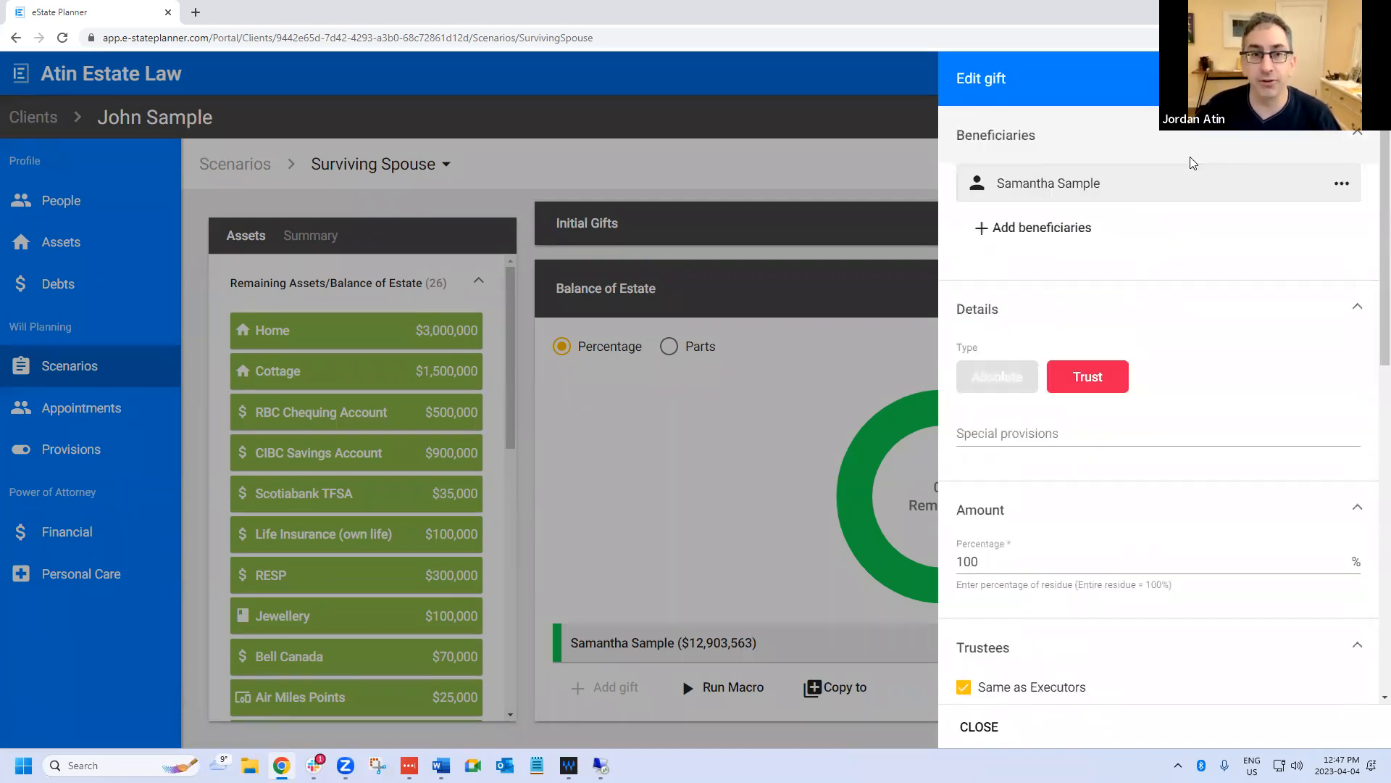
scroll(1174, 293, down, 10)
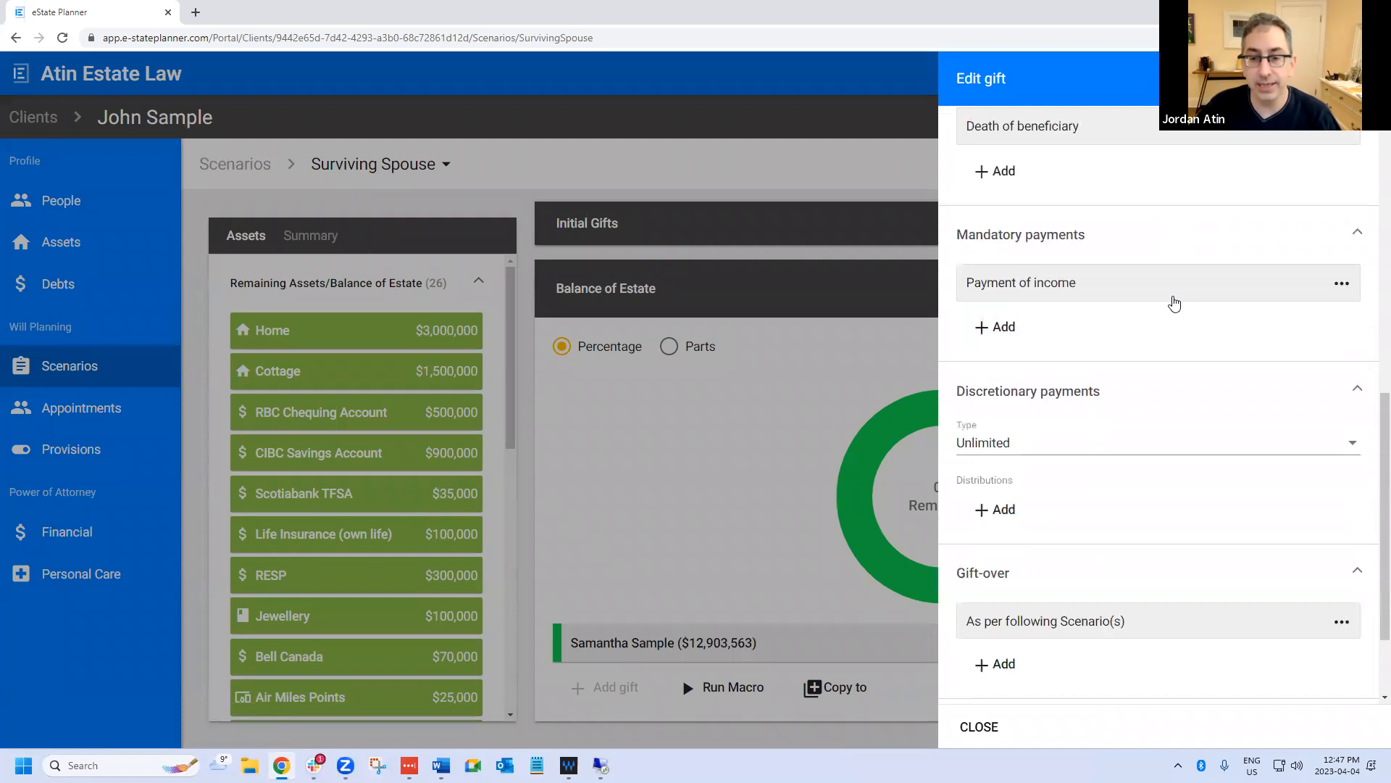
scroll(1174, 303, down, 2)
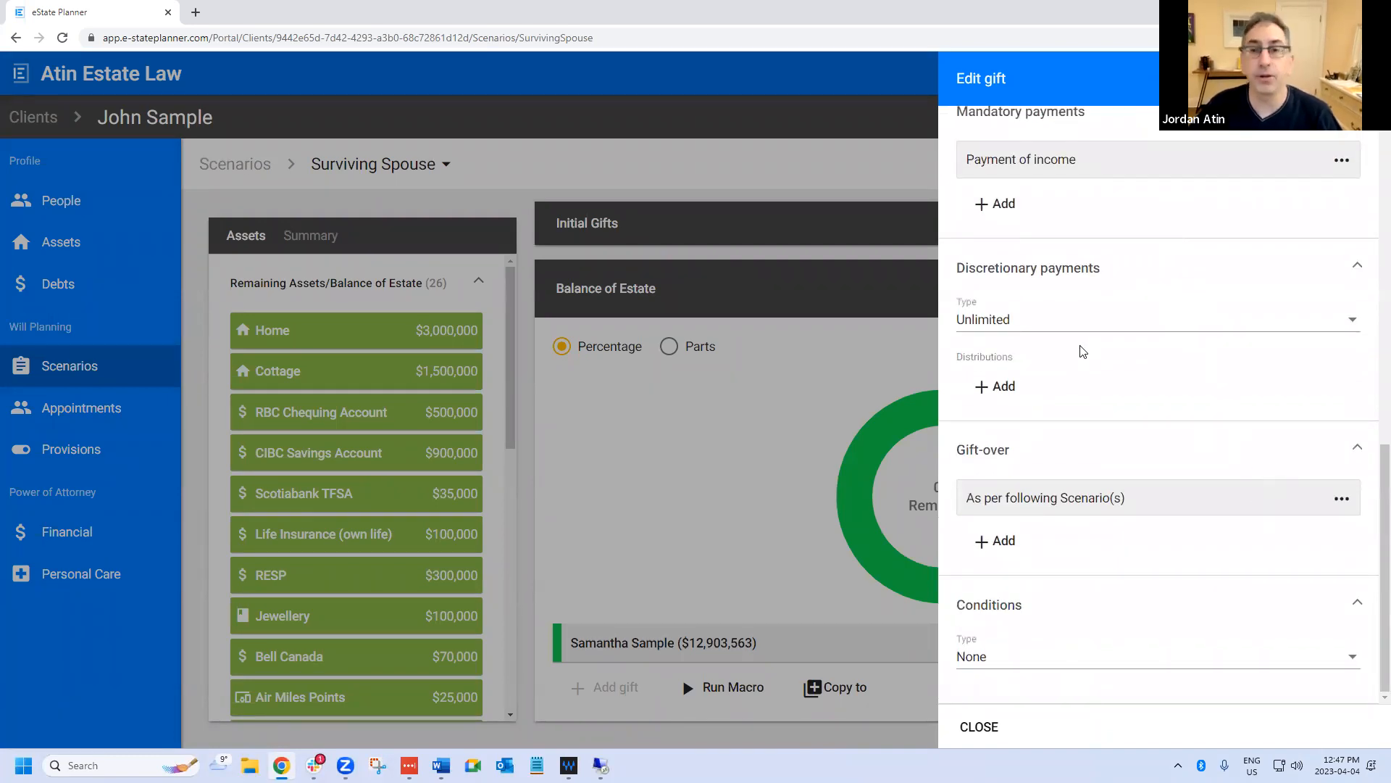
click(1049, 318)
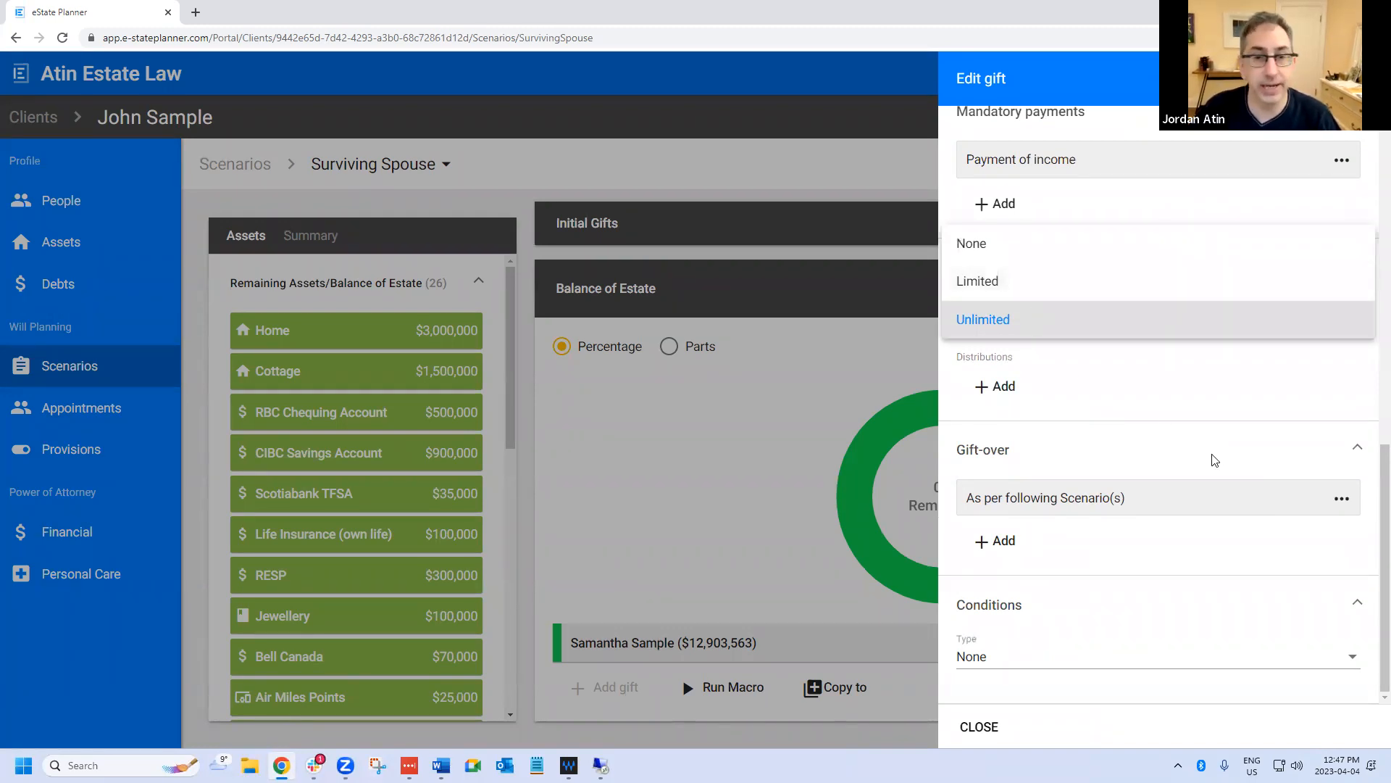
click(1156, 390)
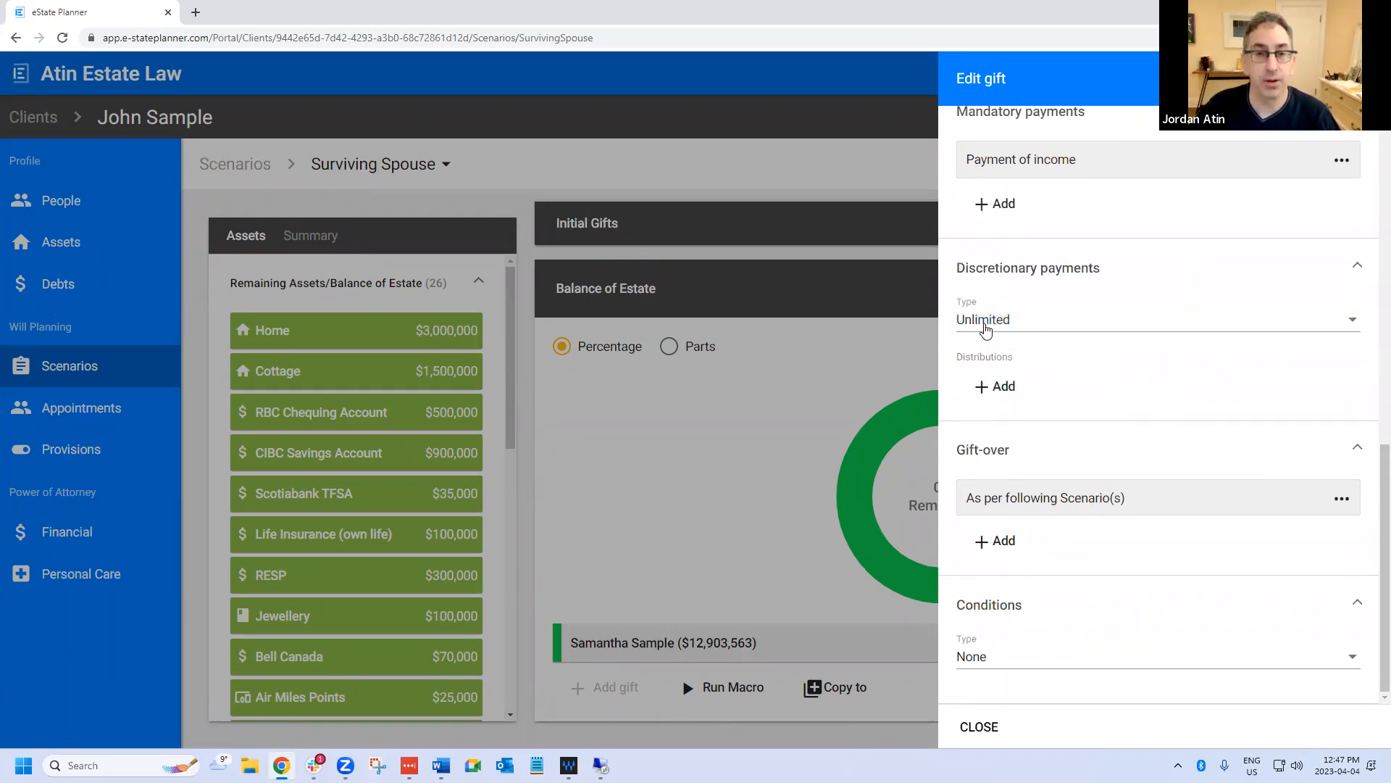
scroll(986, 327, up, 2)
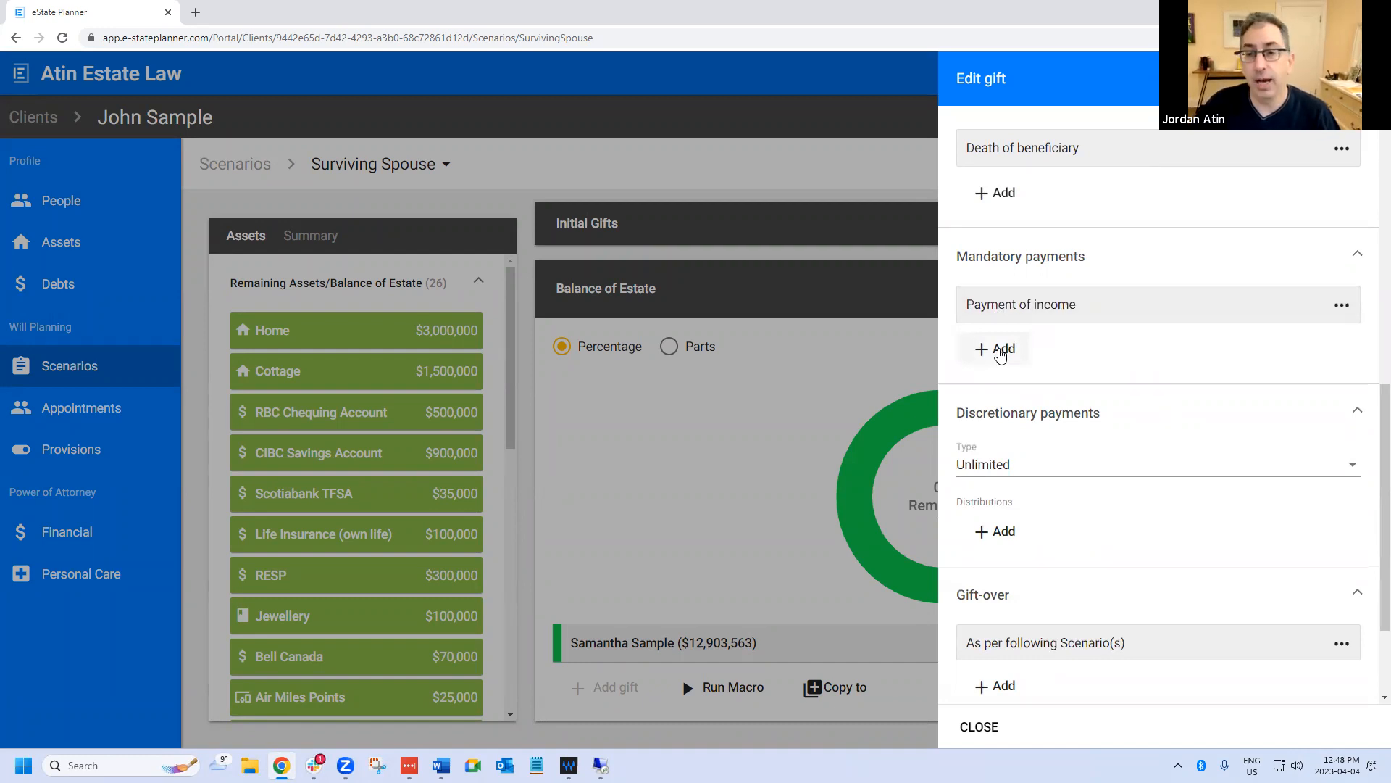
scroll(1018, 689, down, 2)
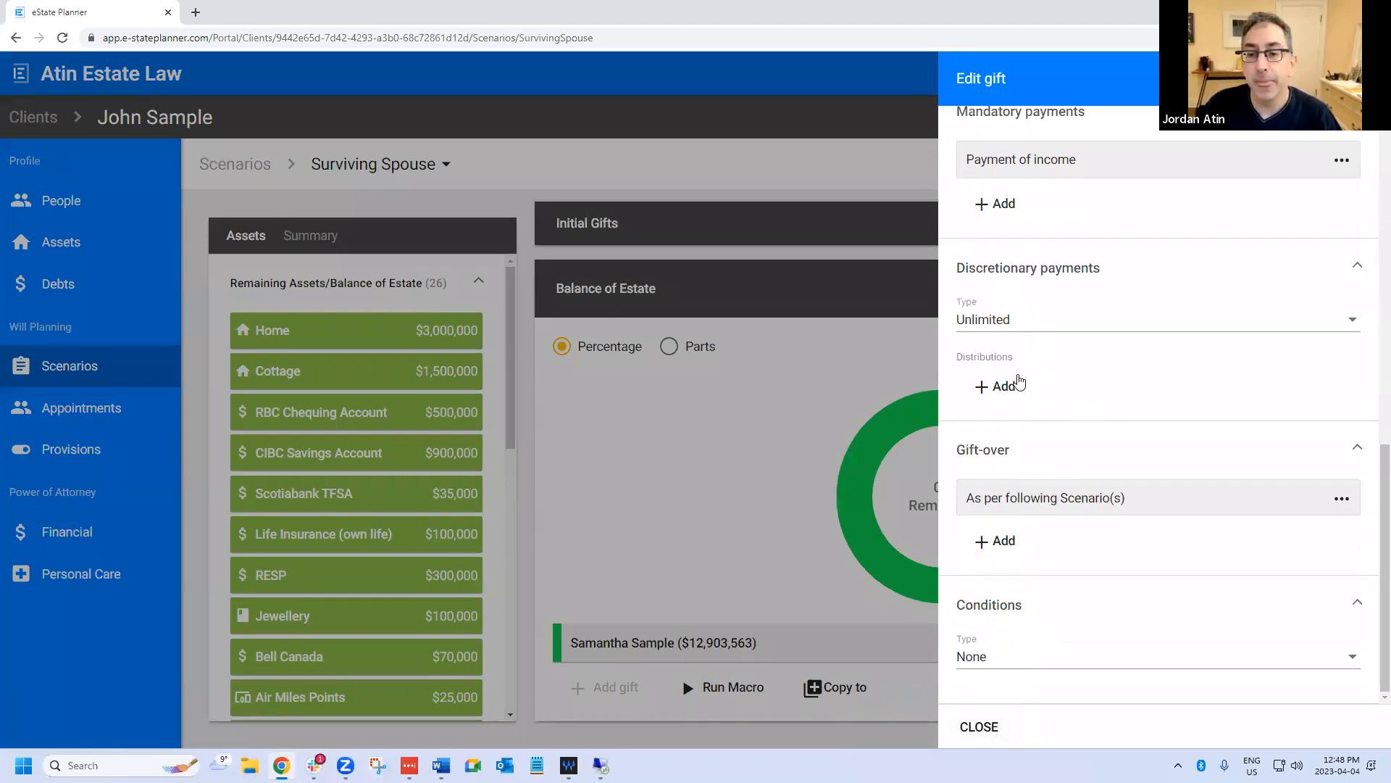
scroll(990, 261, up, 2)
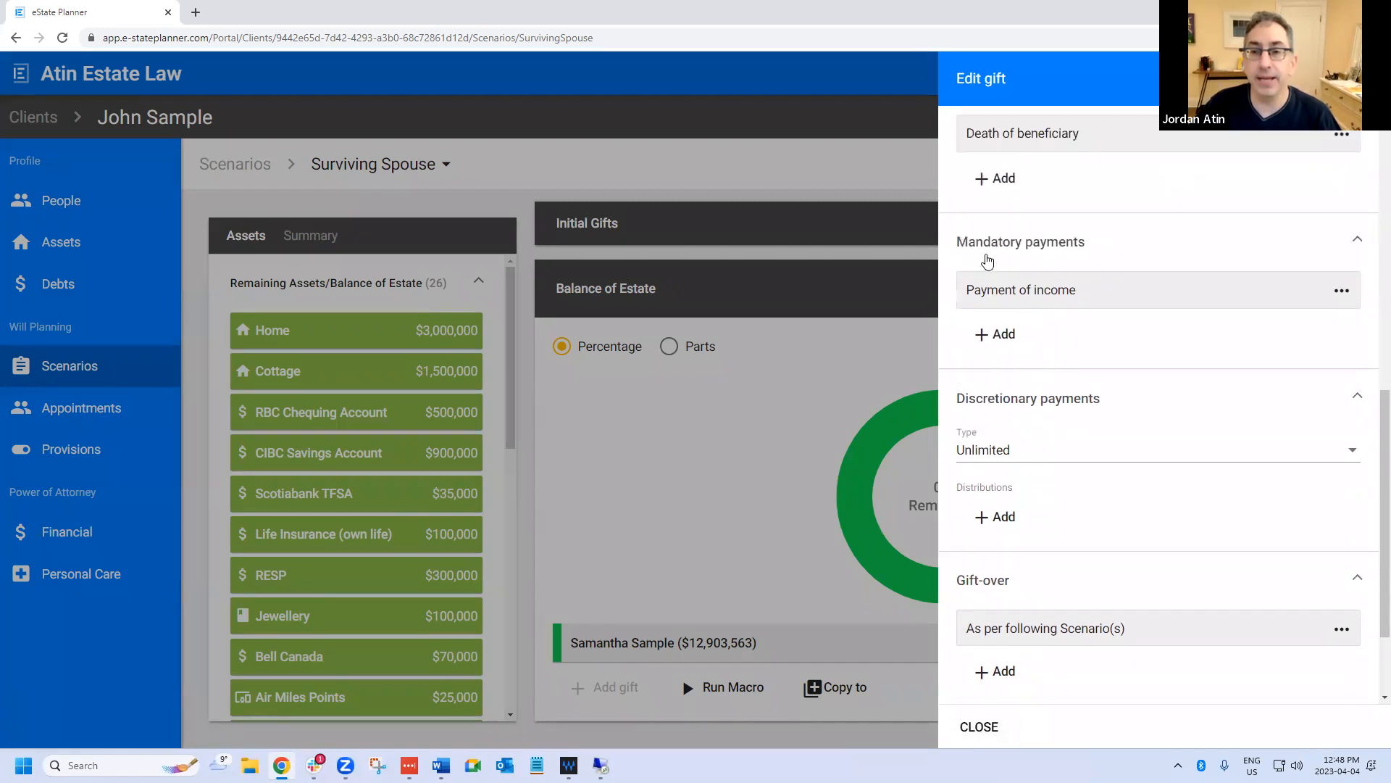
- Remove Payment of income from the spouse trust's mandatory payments, save the gift, and check the insights on non-qualifying spousal trusts
click(1343, 304)
click(1324, 396)
click(745, 465)
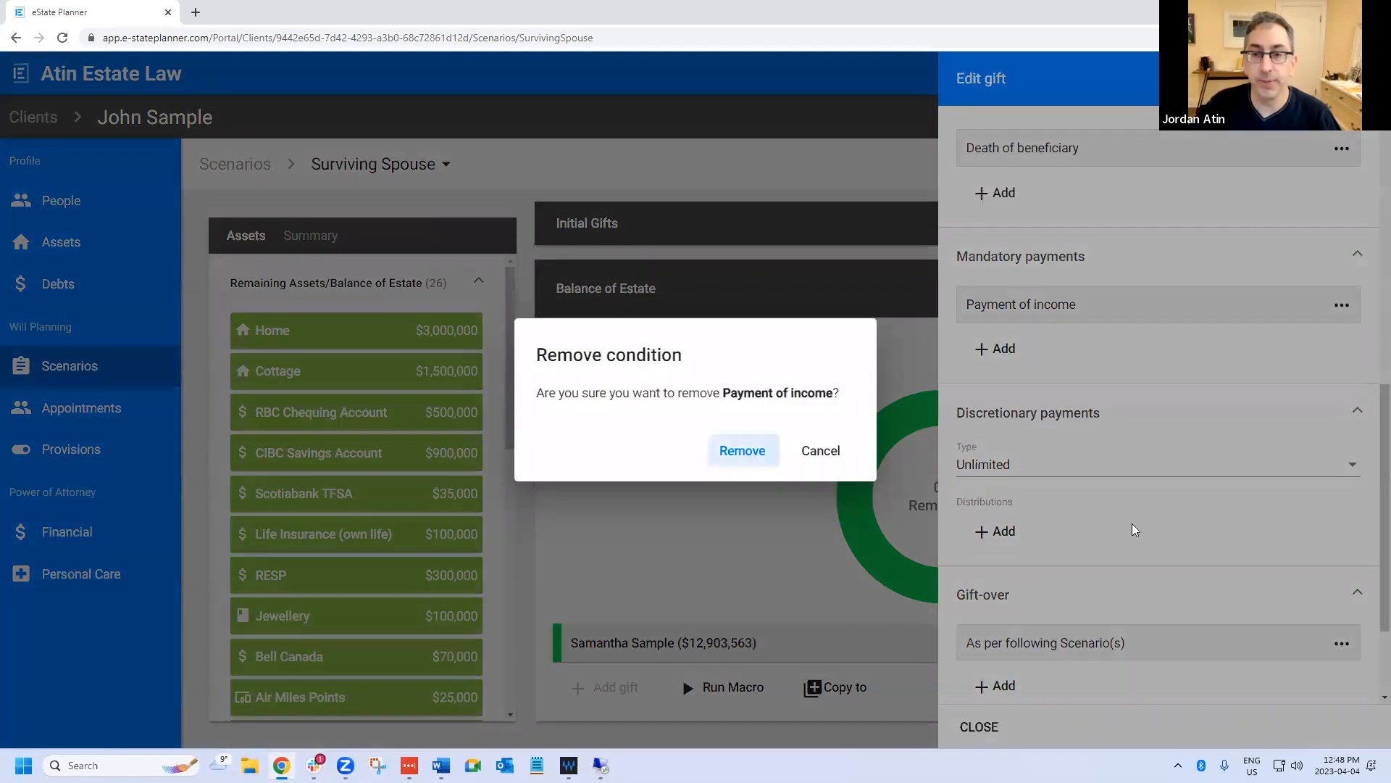
click(1349, 726)
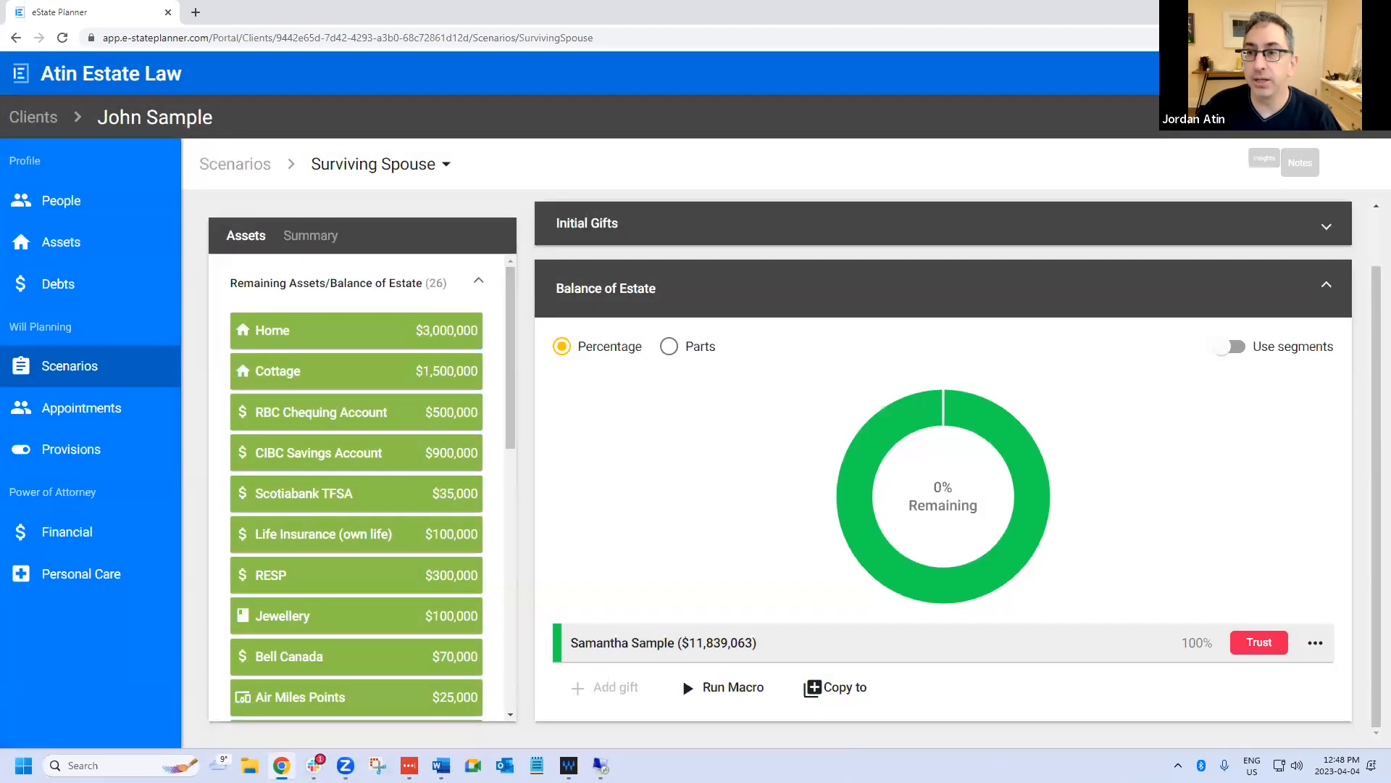
click(1264, 75)
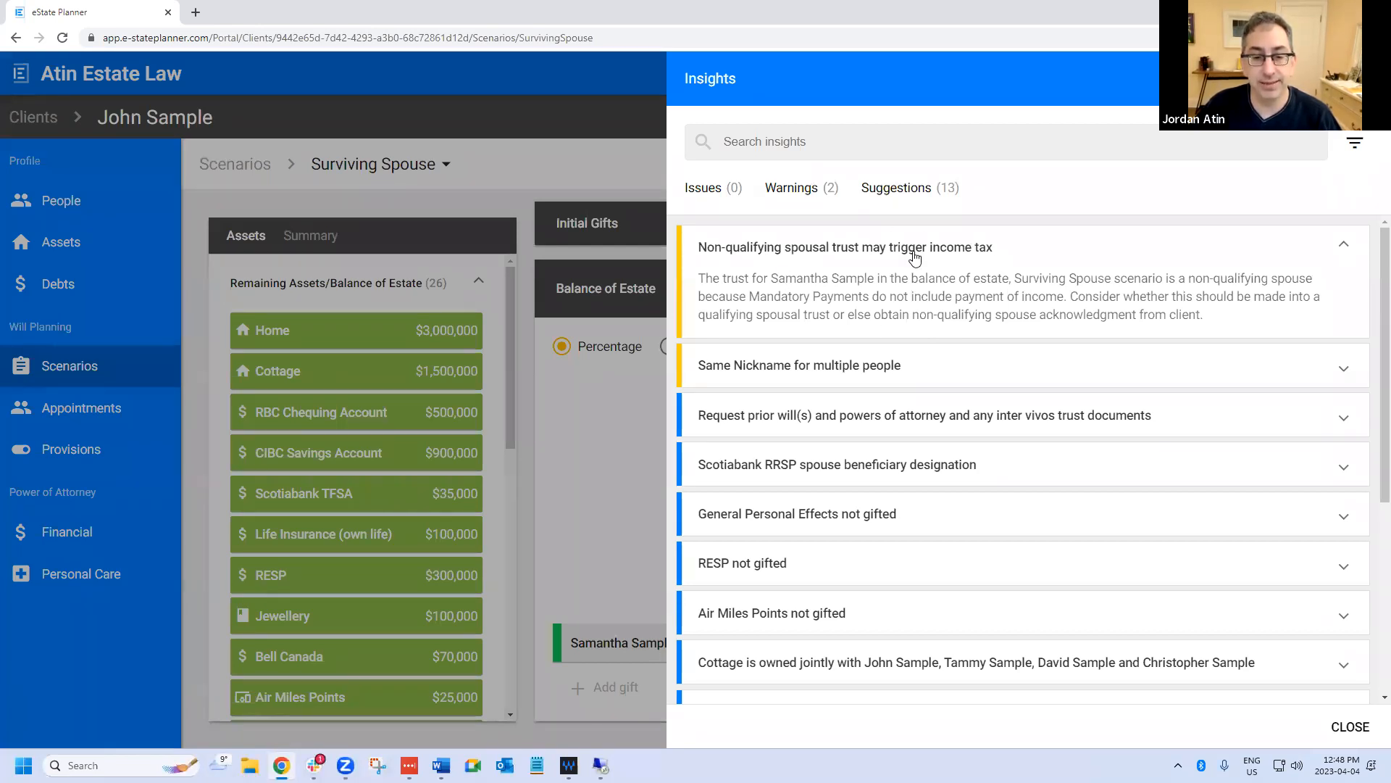
click(1350, 726)
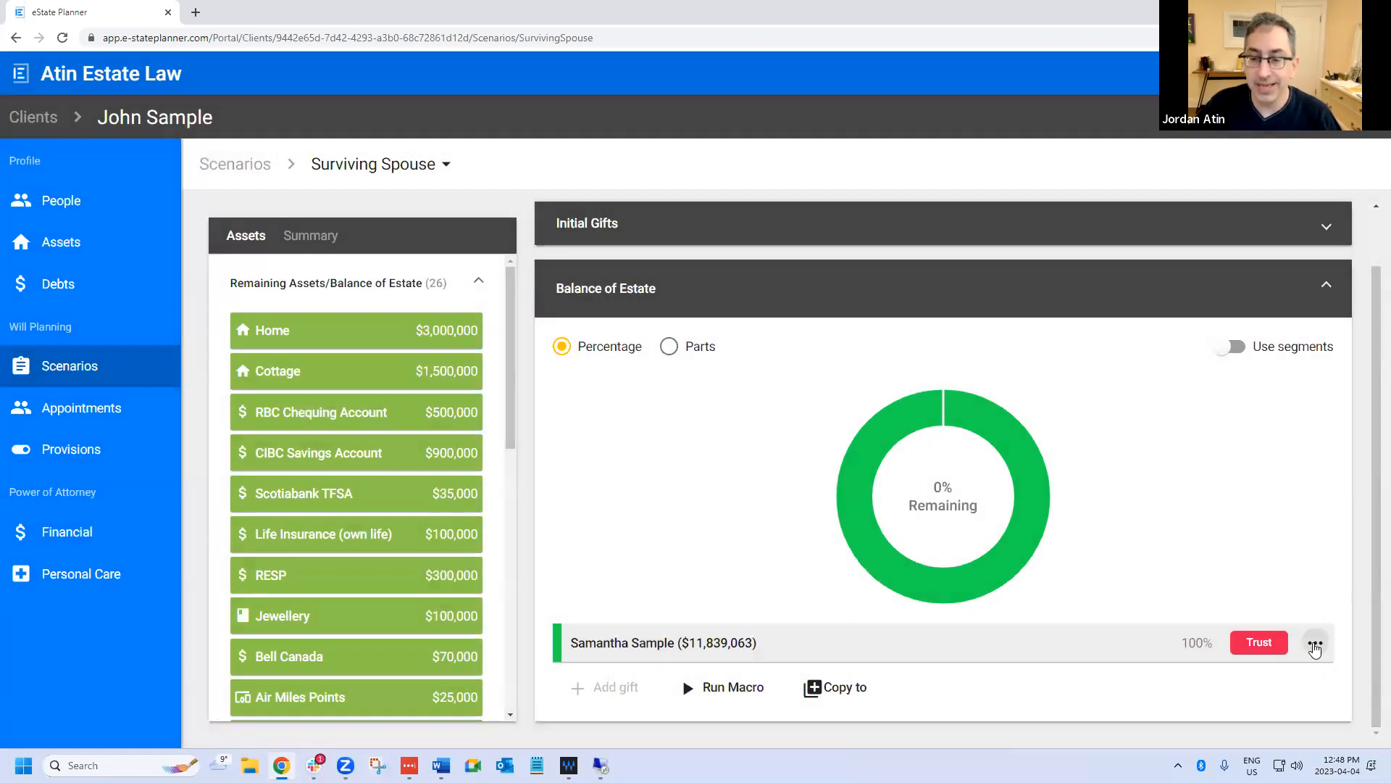
- Remove the spouse's trust gift from the balance of estate in the Surviving Spouse scenario
click(1315, 643)
click(1282, 511)
click(747, 451)
- Rerun the "Spouse - Trust - Entire Residue" macro on the emptied balance of estate in the Surviving Spouse scenario
click(934, 651)
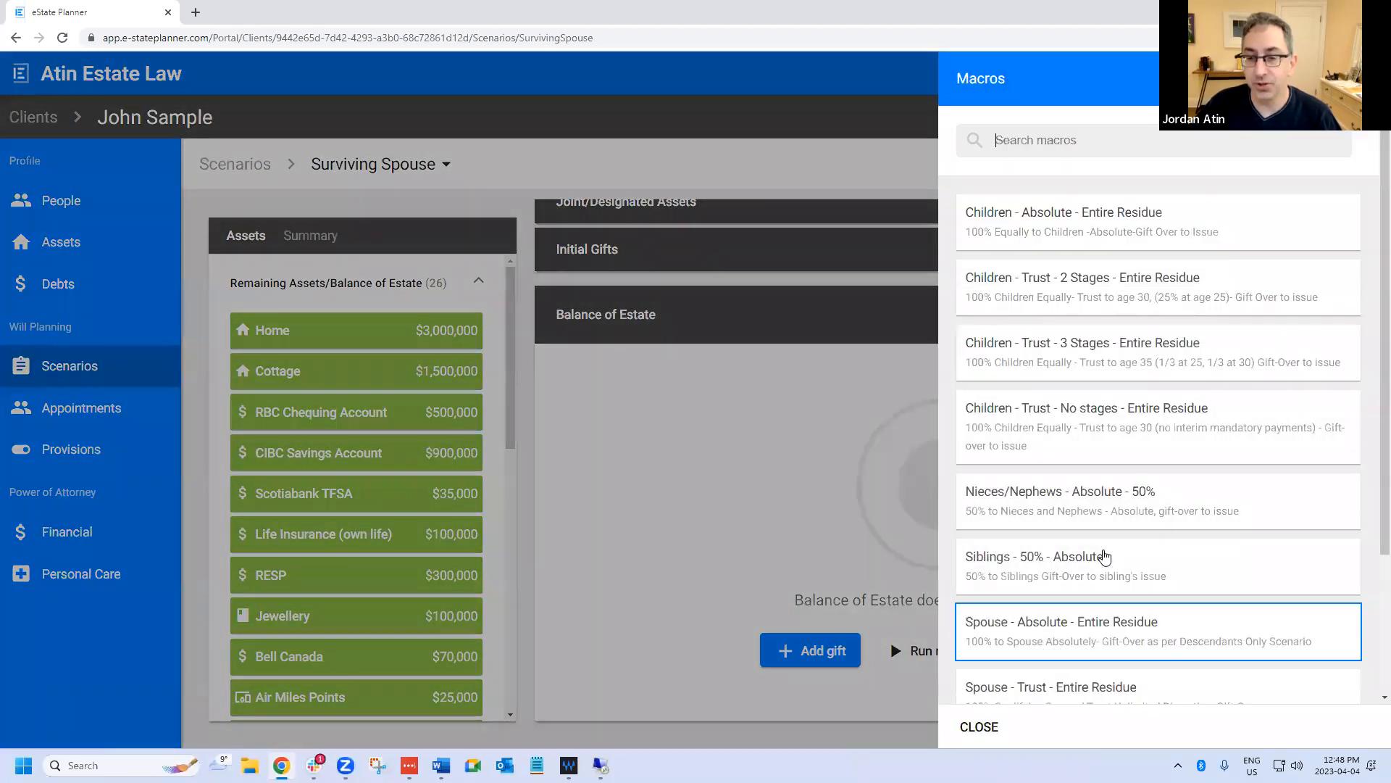
scroll(1095, 493, down, 3)
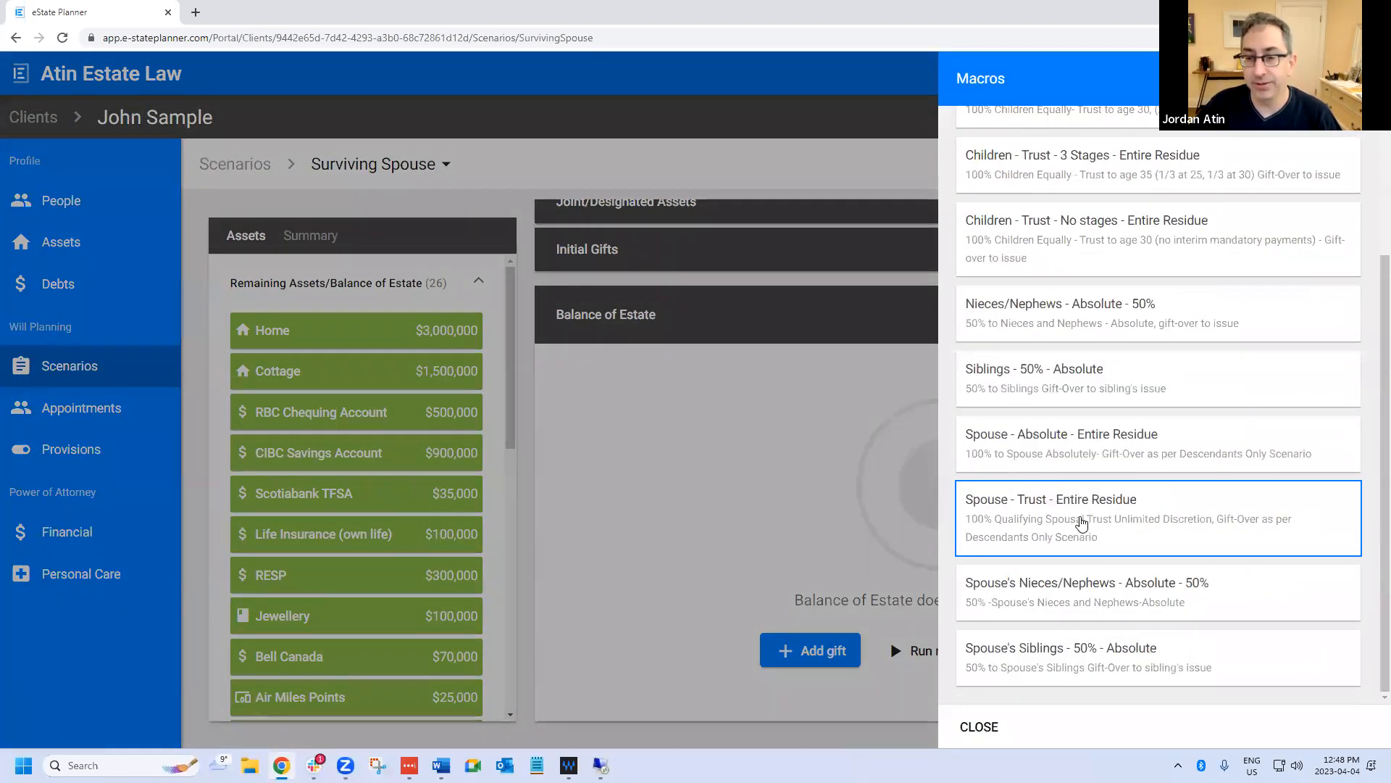
click(1082, 522)
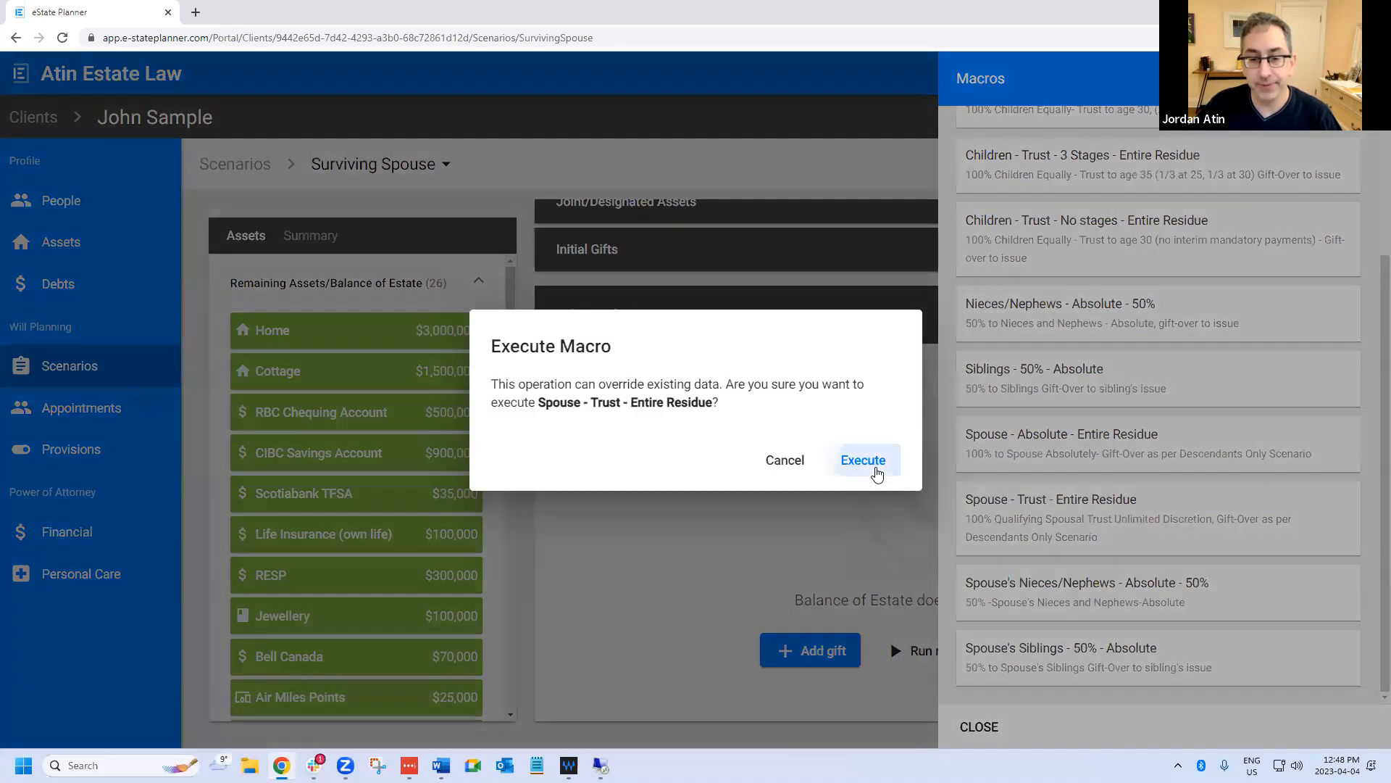
click(873, 465)
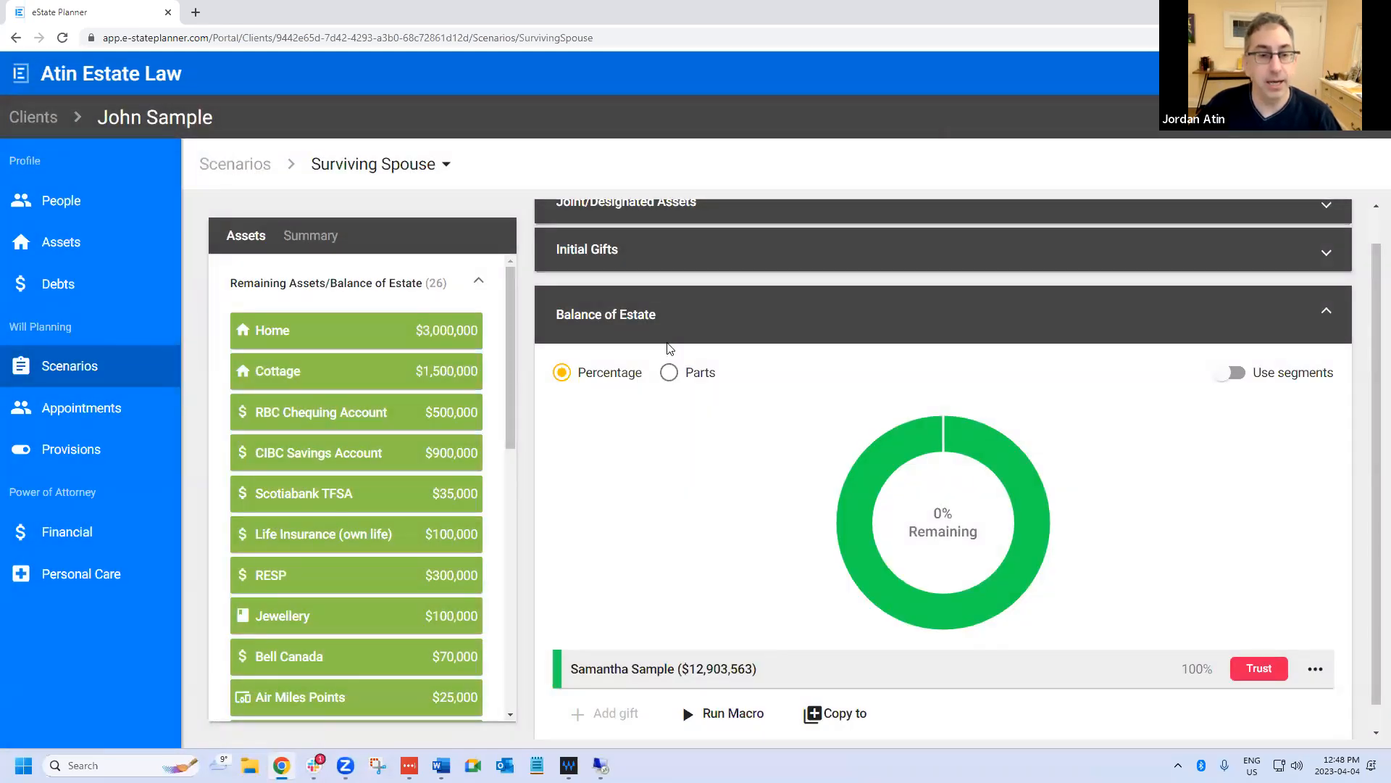
- Divide the balance of estate by parts and add an absolute gift of 1 part to the first-listed grandson
click(669, 372)
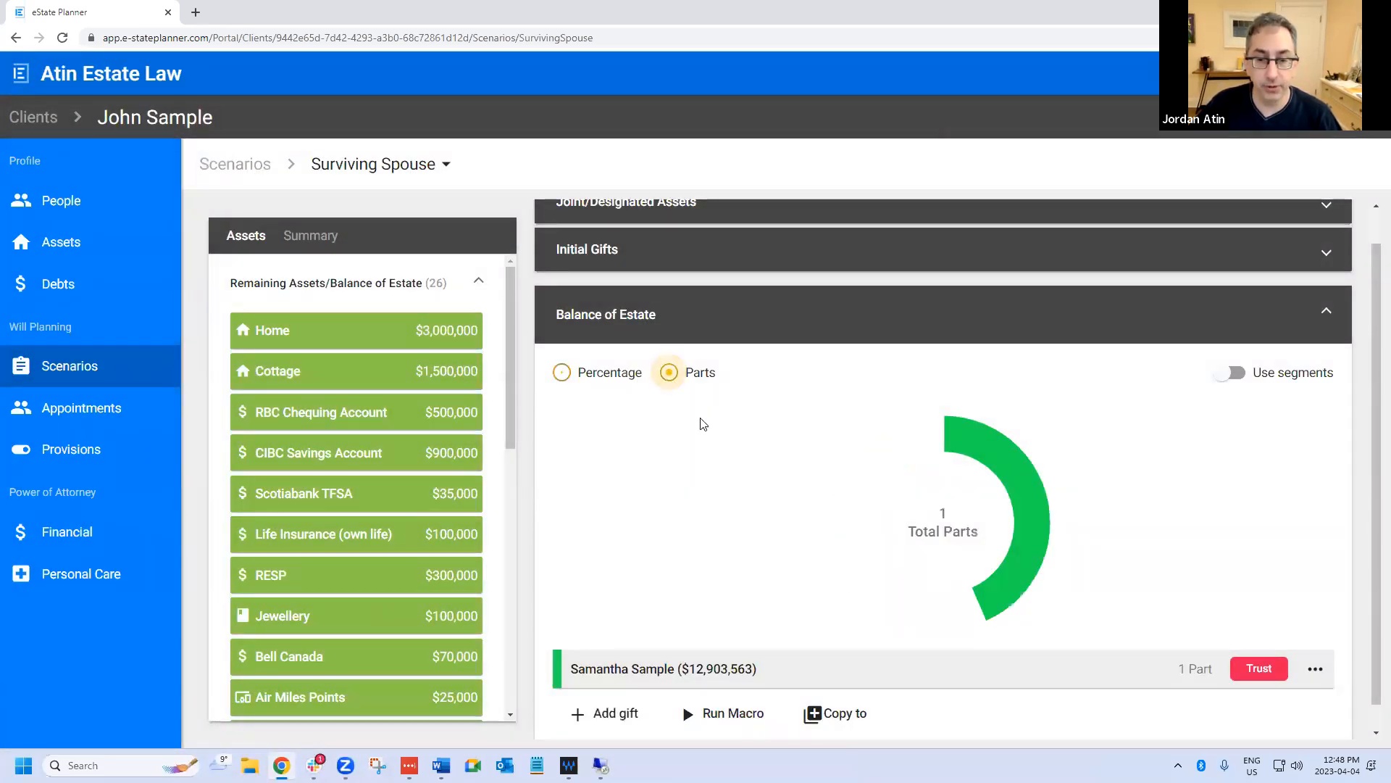
click(609, 713)
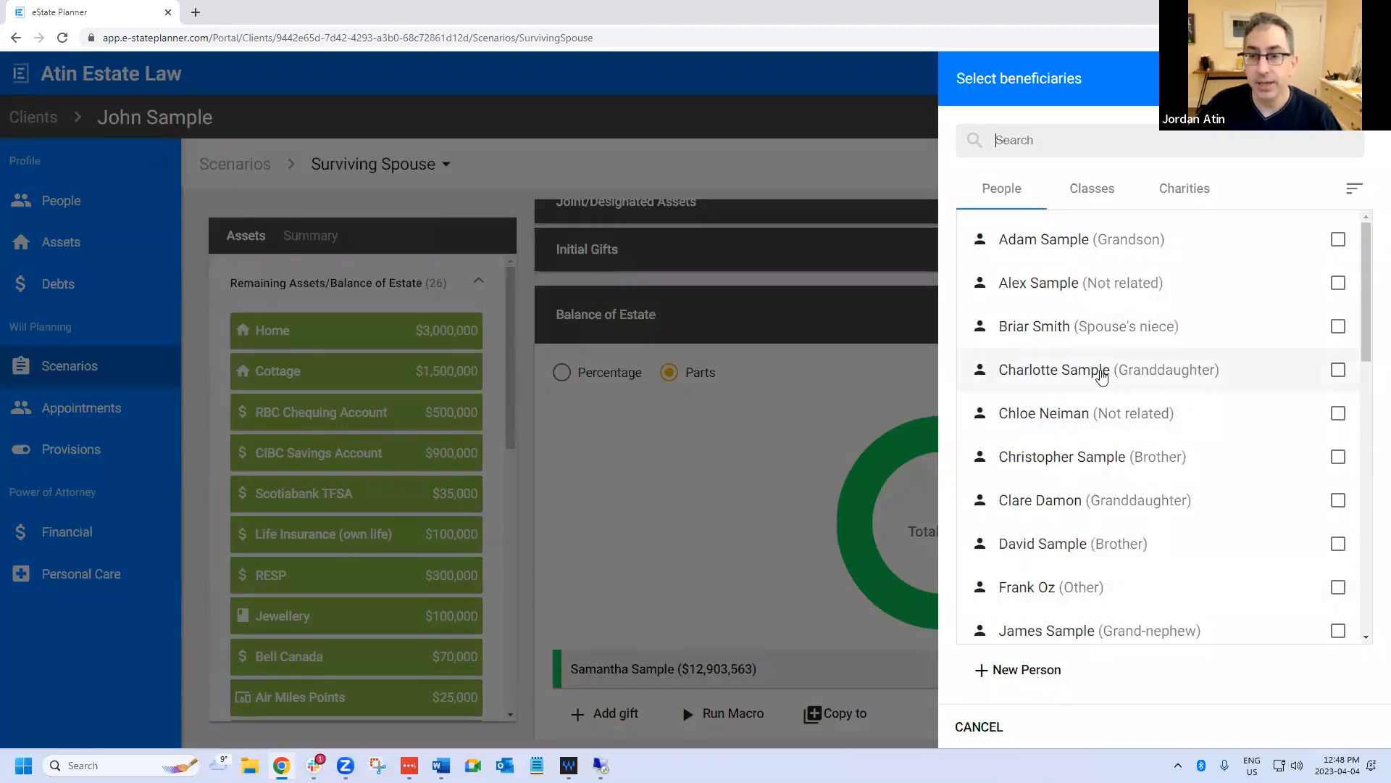
click(1101, 376)
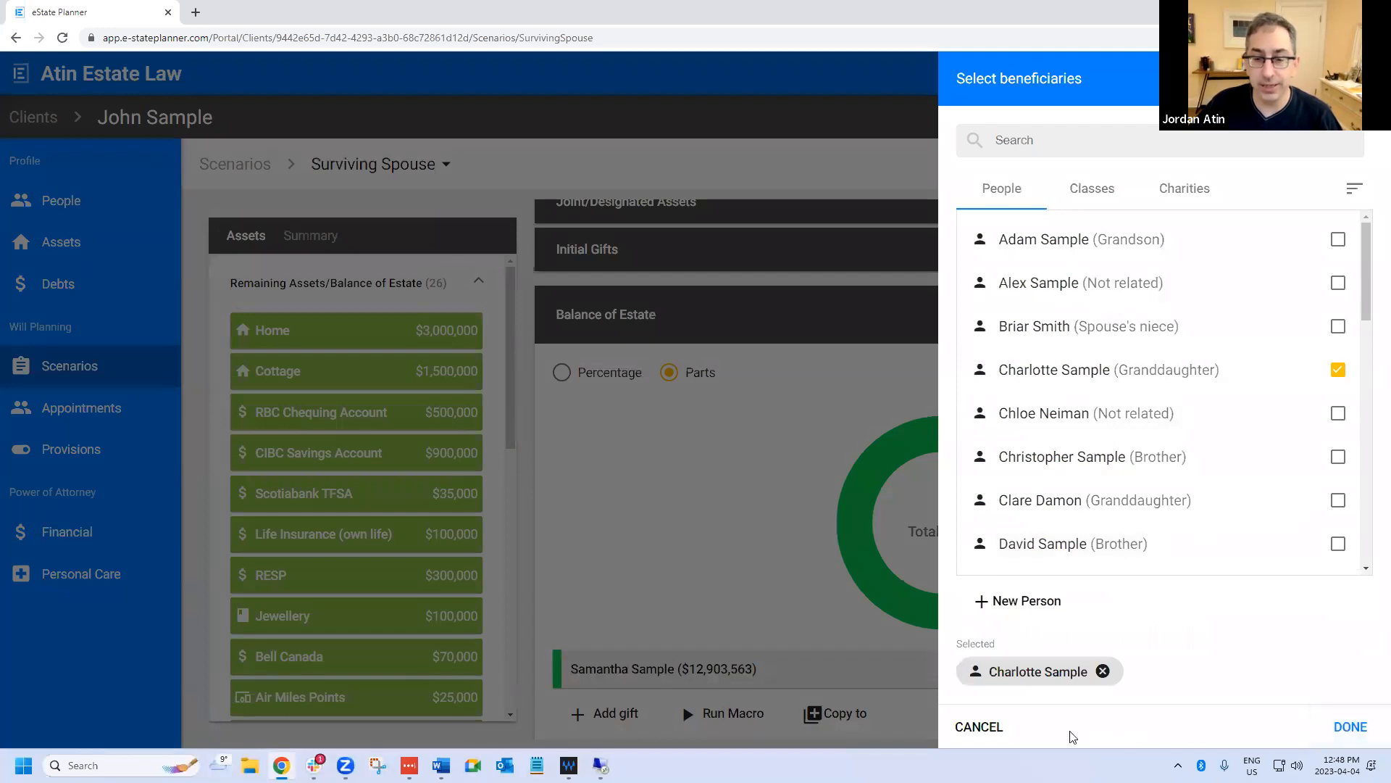
click(980, 726)
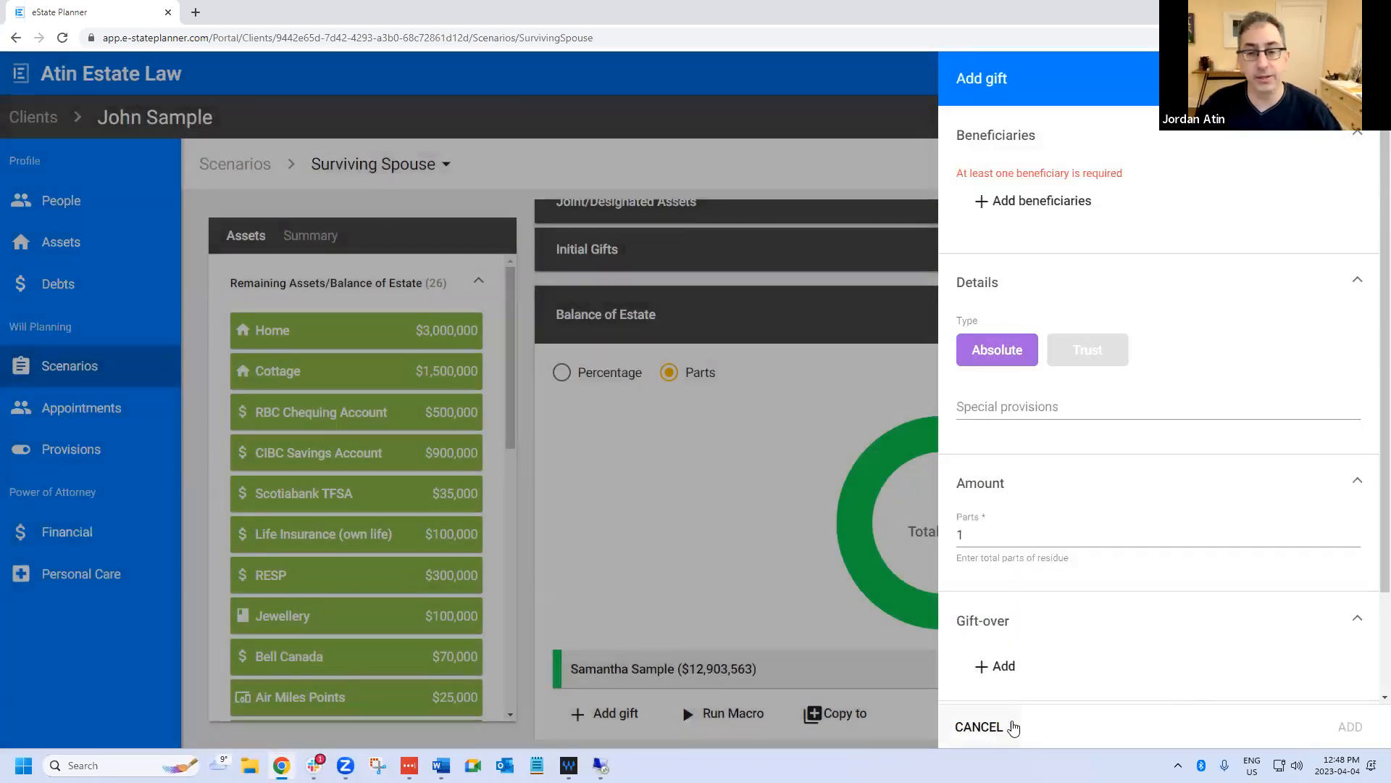
click(1047, 202)
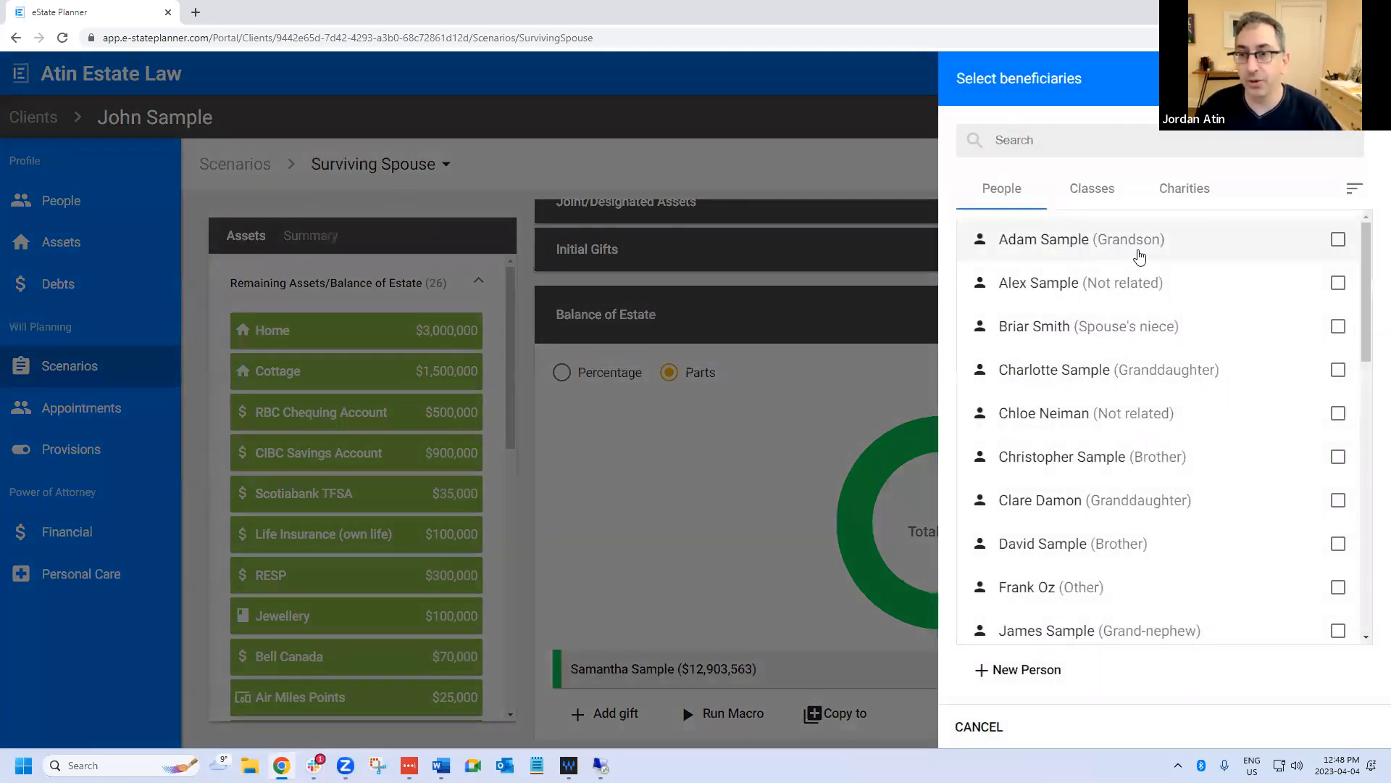
click(1140, 255)
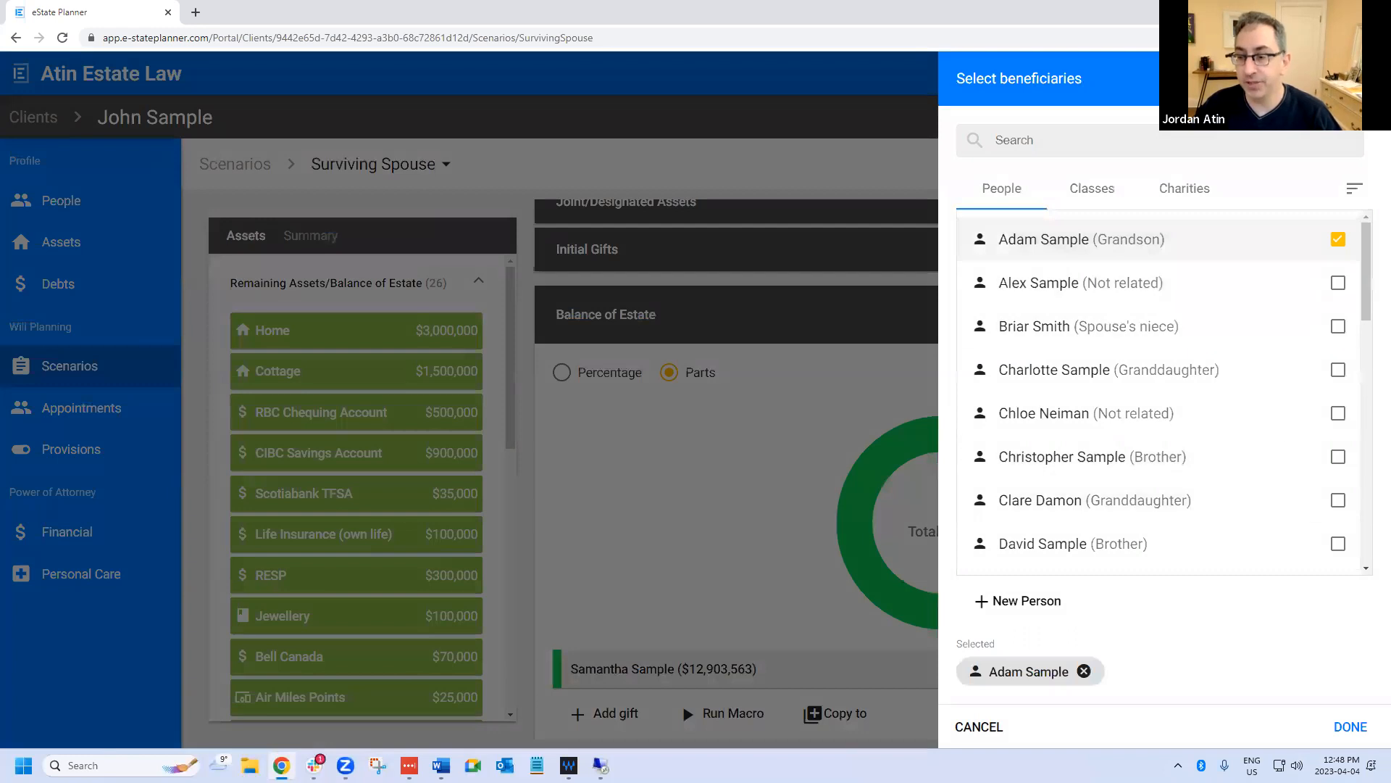
click(1352, 728)
click(1349, 727)
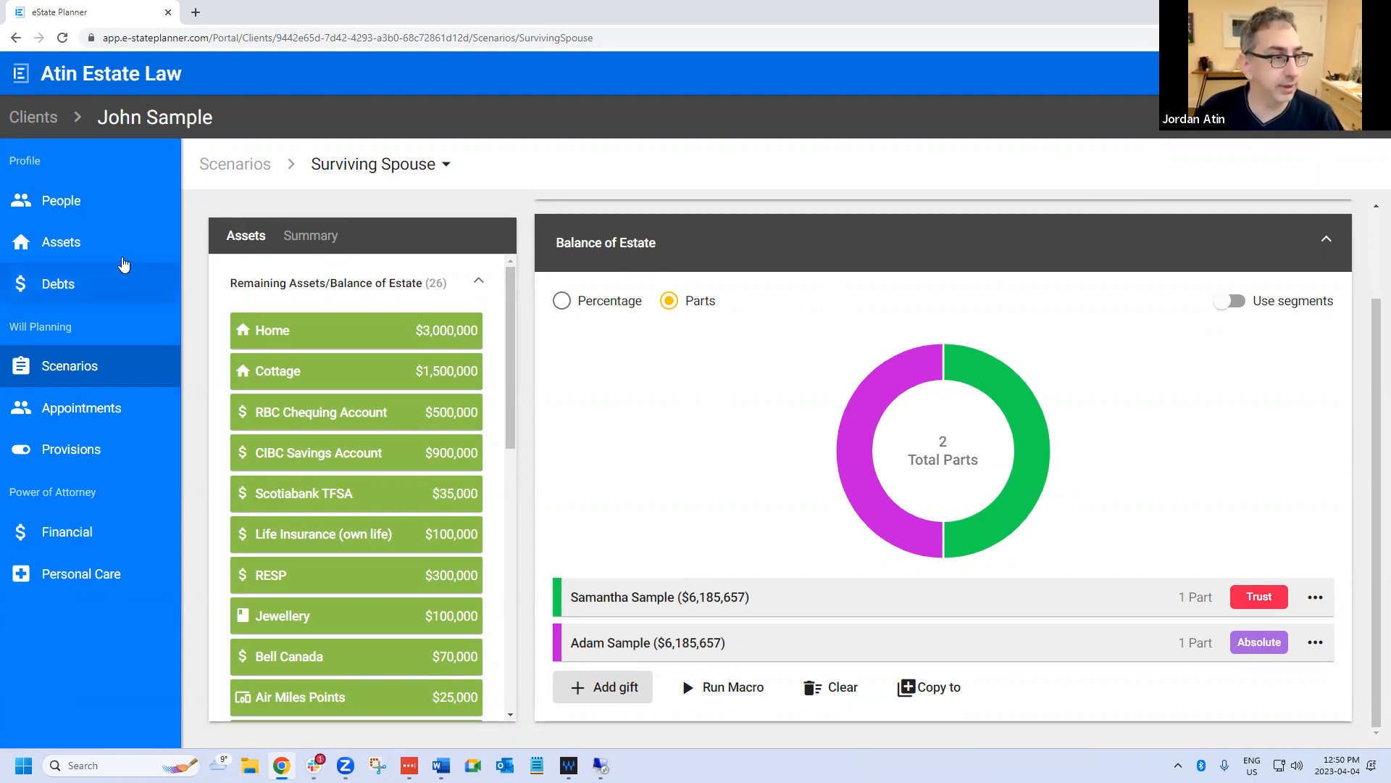
- Go to the client's assets and review the insights, expanding the suggestion about foreign held assets
click(94, 250)
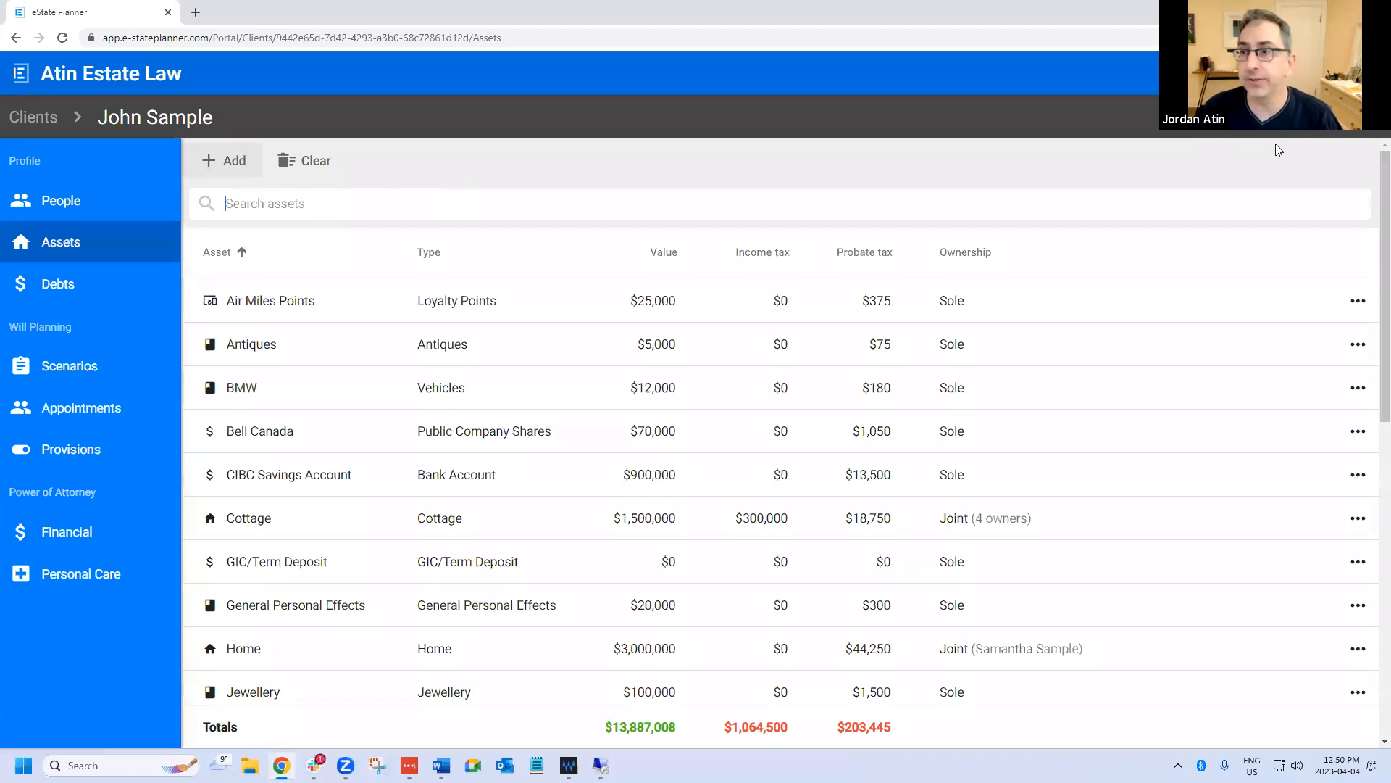
click(1272, 116)
scroll(1047, 381, down, 2)
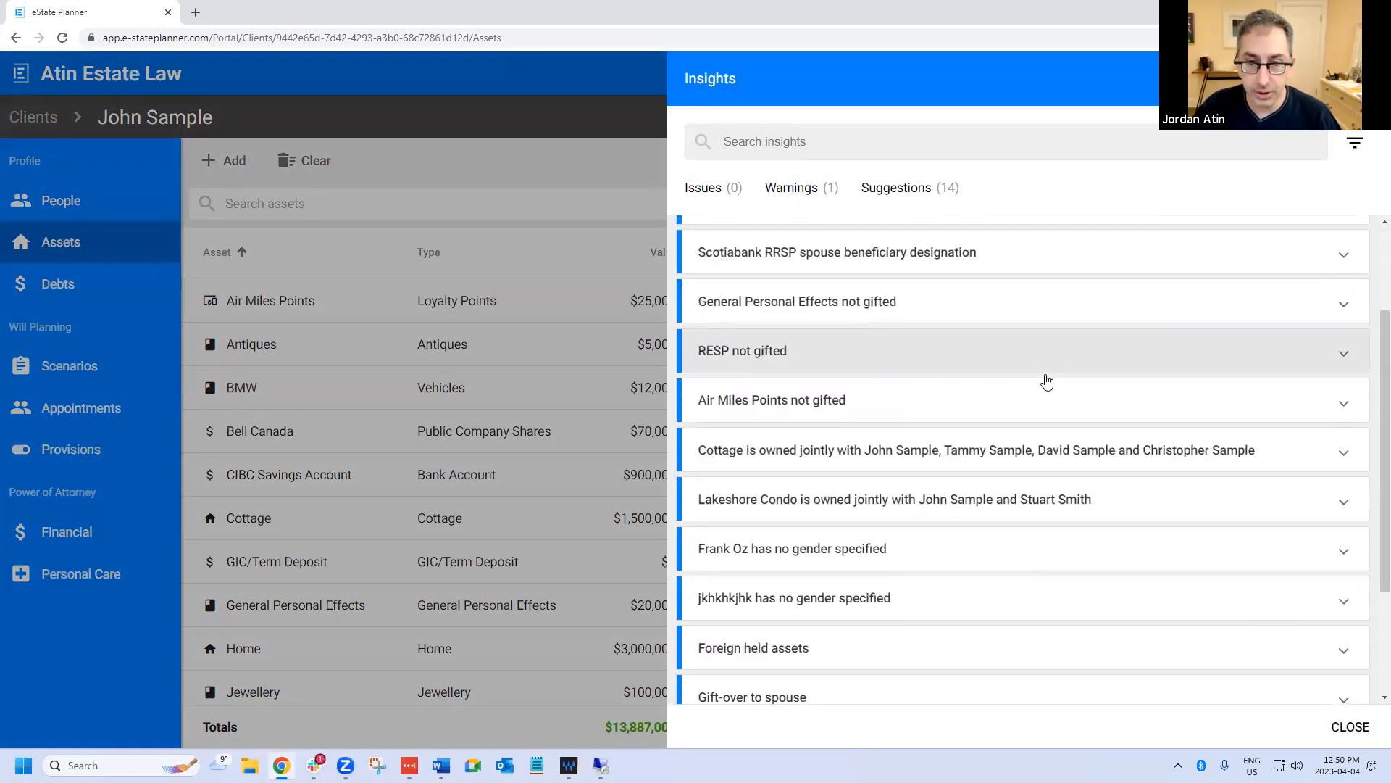
scroll(1047, 382, down, 1)
scroll(1047, 384, down, 1)
click(845, 503)
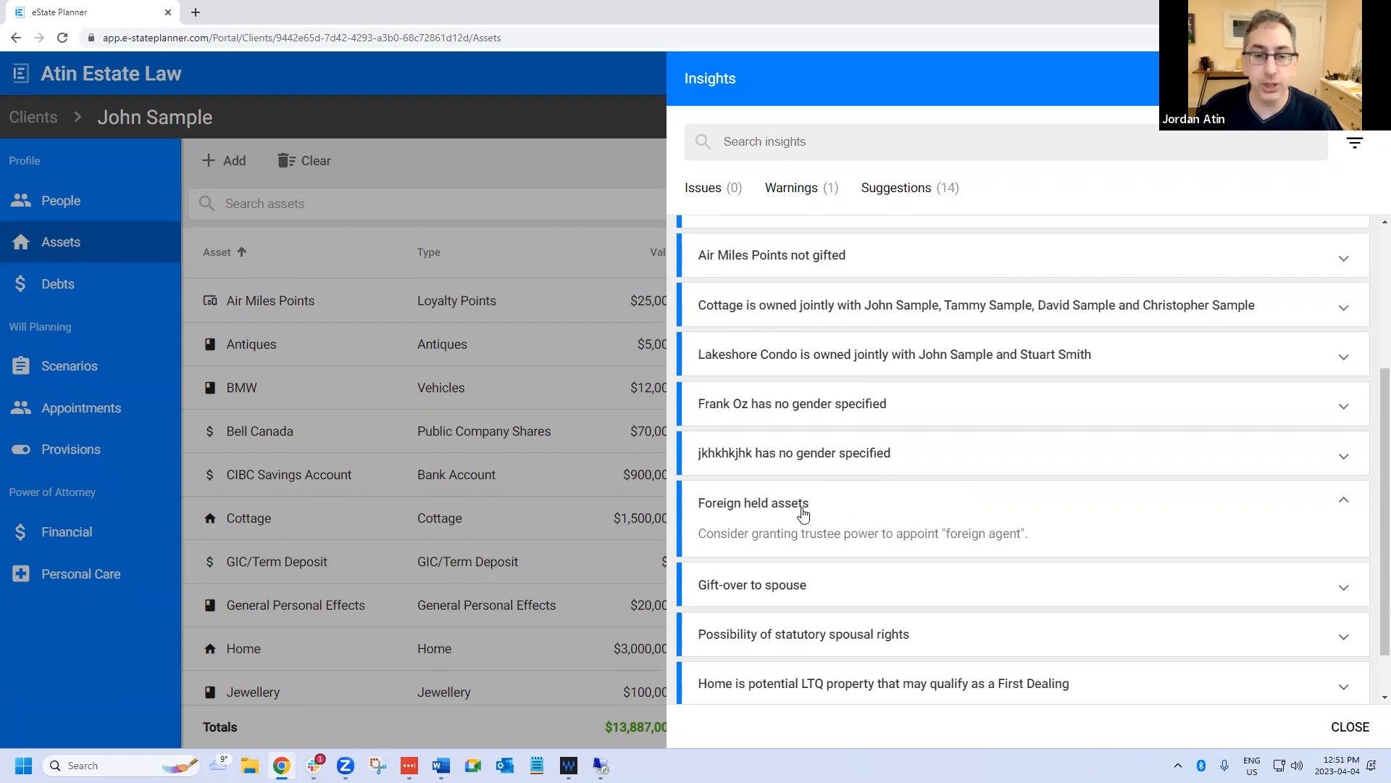
scroll(805, 518, down, 1)
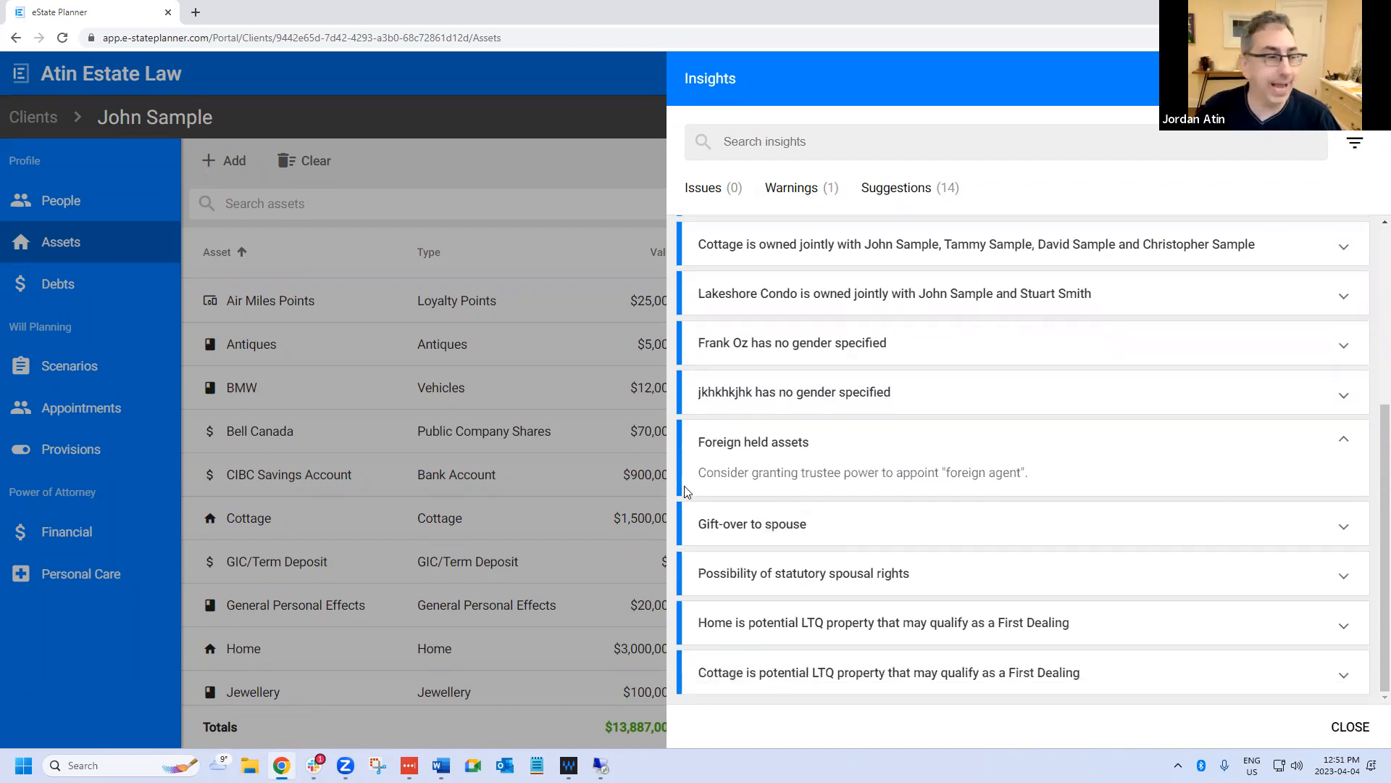